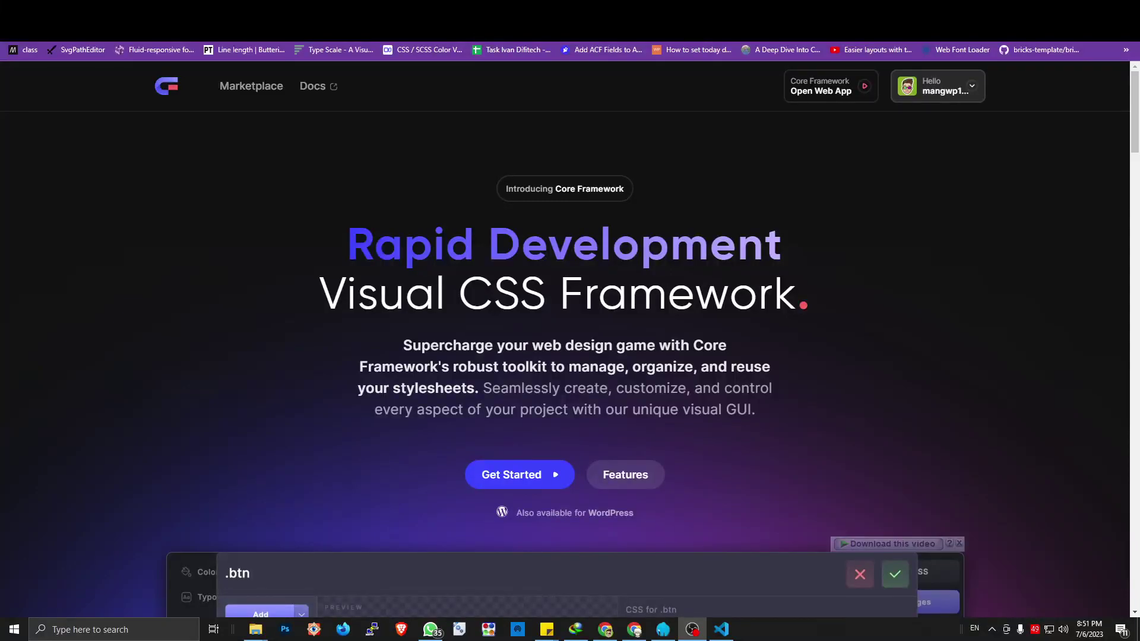
pyautogui.write(':hover')
pyautogui.scroll(-2, 856, 305)
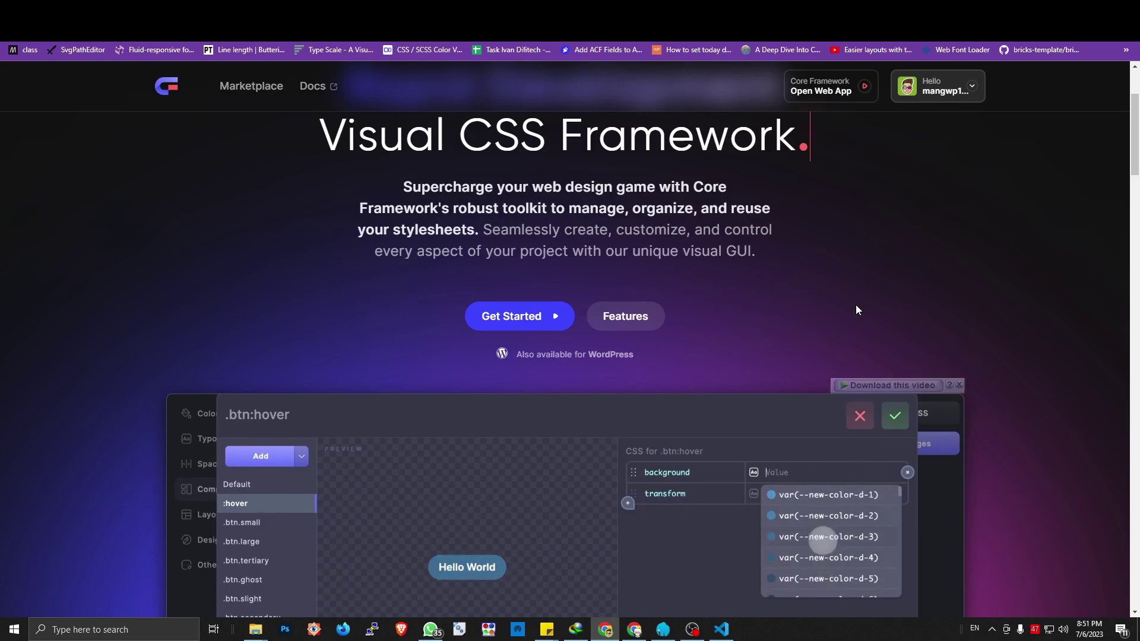
pyautogui.scroll(2, 856, 305)
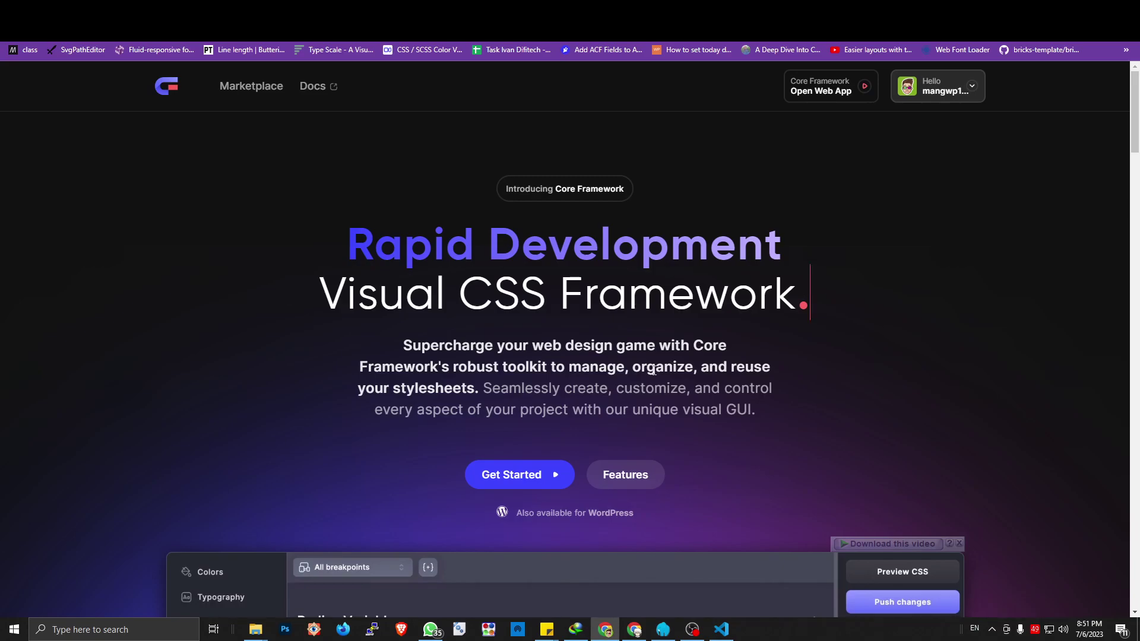
pyautogui.moveTo(569, 367); pyautogui.dragTo(617, 367)
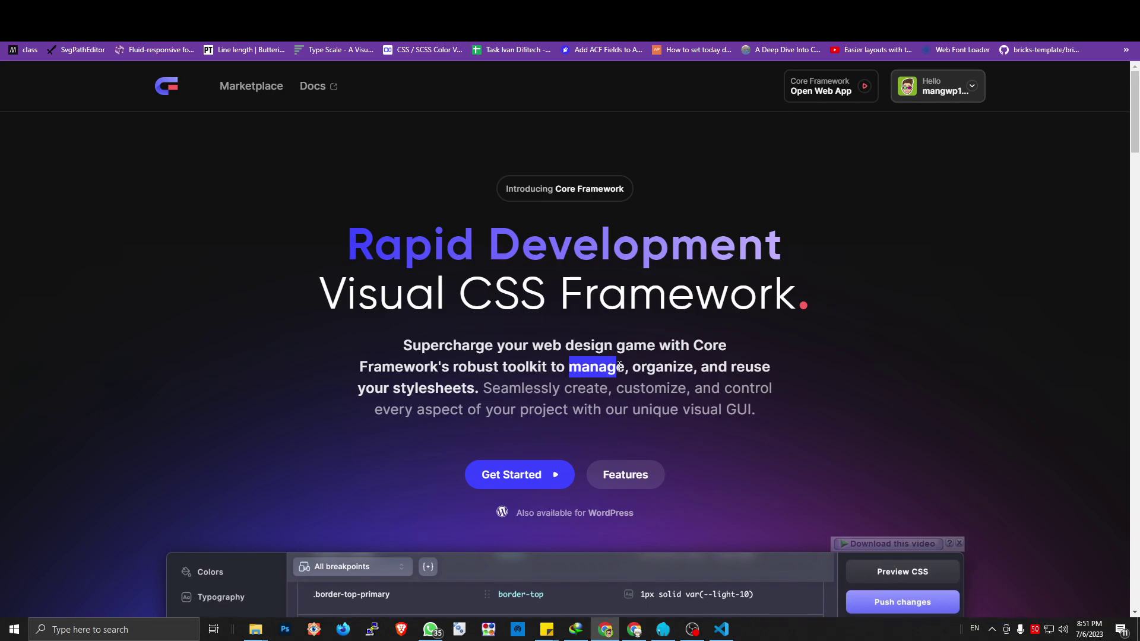
pyautogui.click(709, 311)
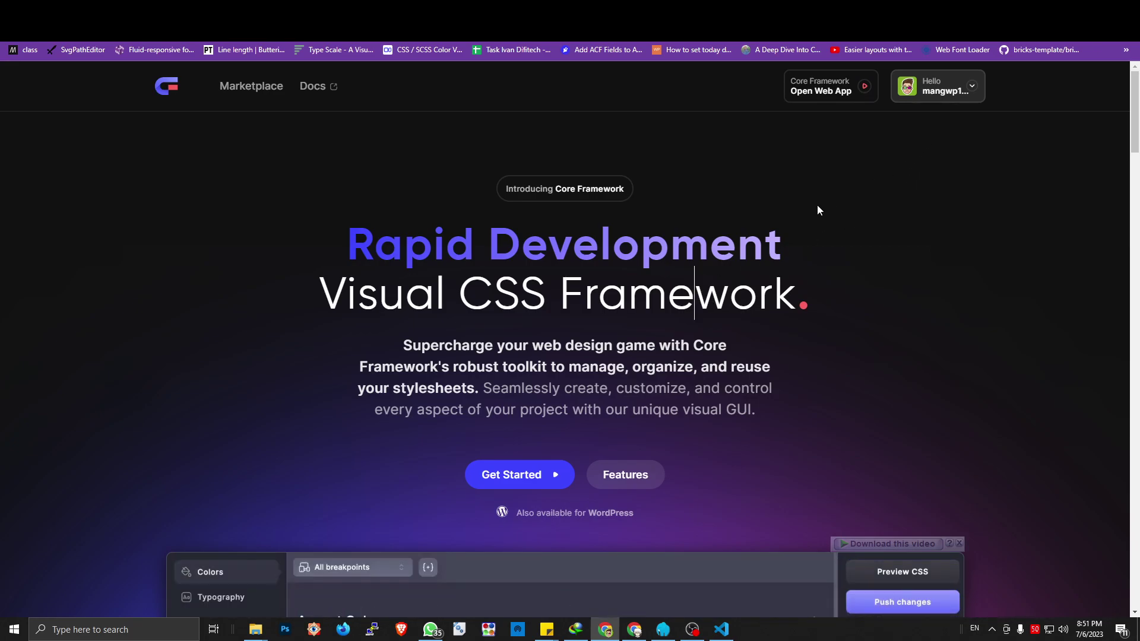
# Launch the web editor from the account overview, and open the CoreFramework page in the WordPress admin.
pyautogui.click(952, 94)
pyautogui.click(938, 126)
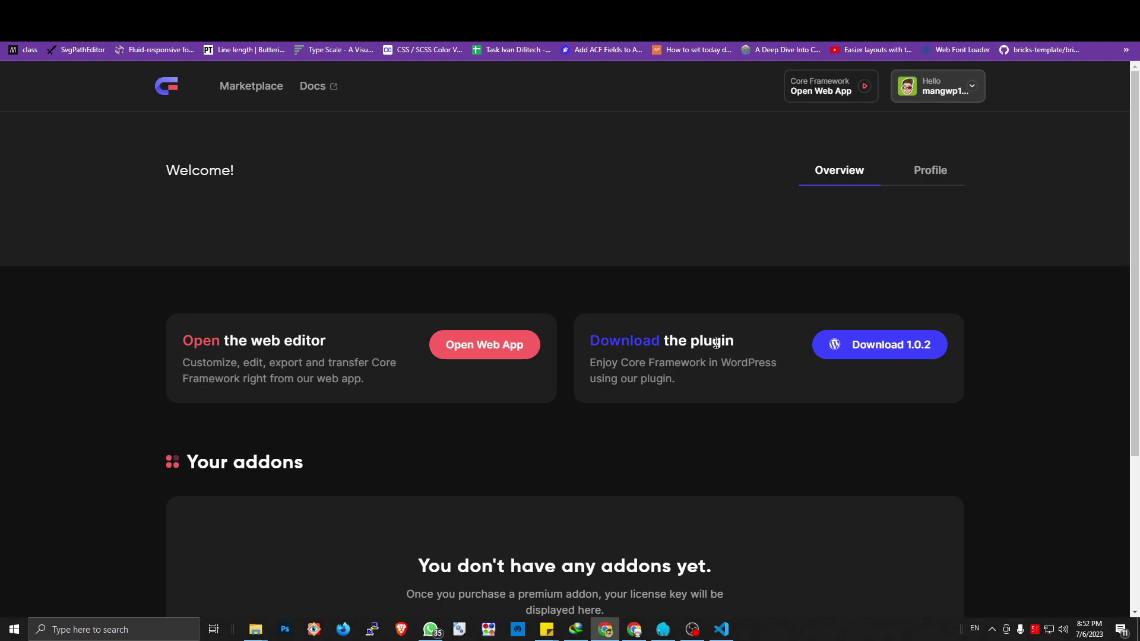
pyautogui.click(505, 338)
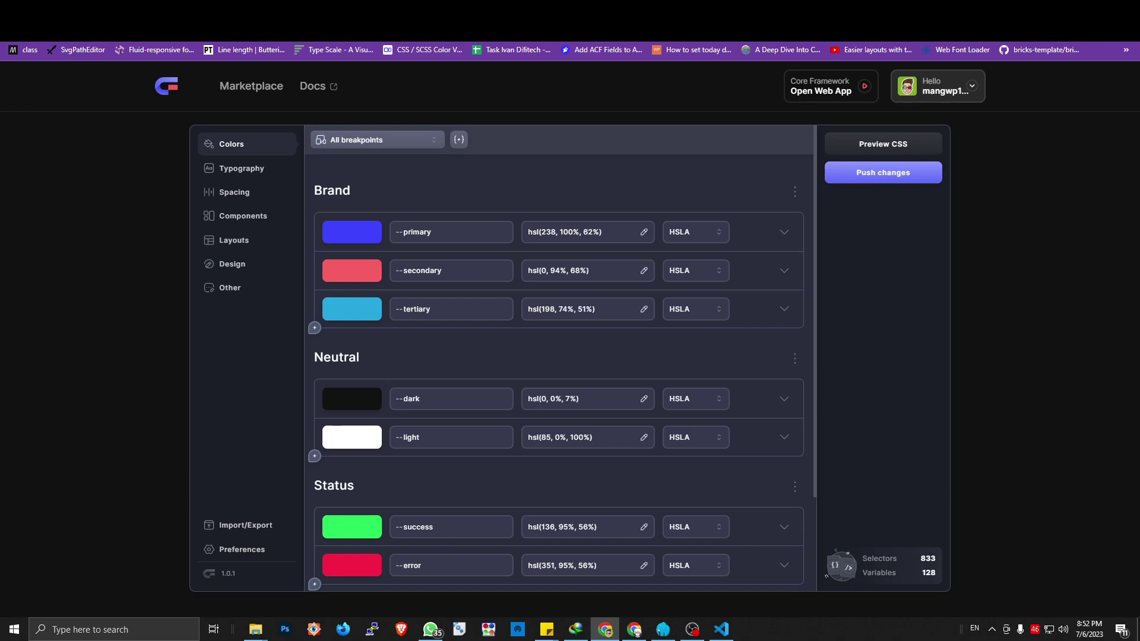
pyautogui.hotkey('ctrl', 'Tab')
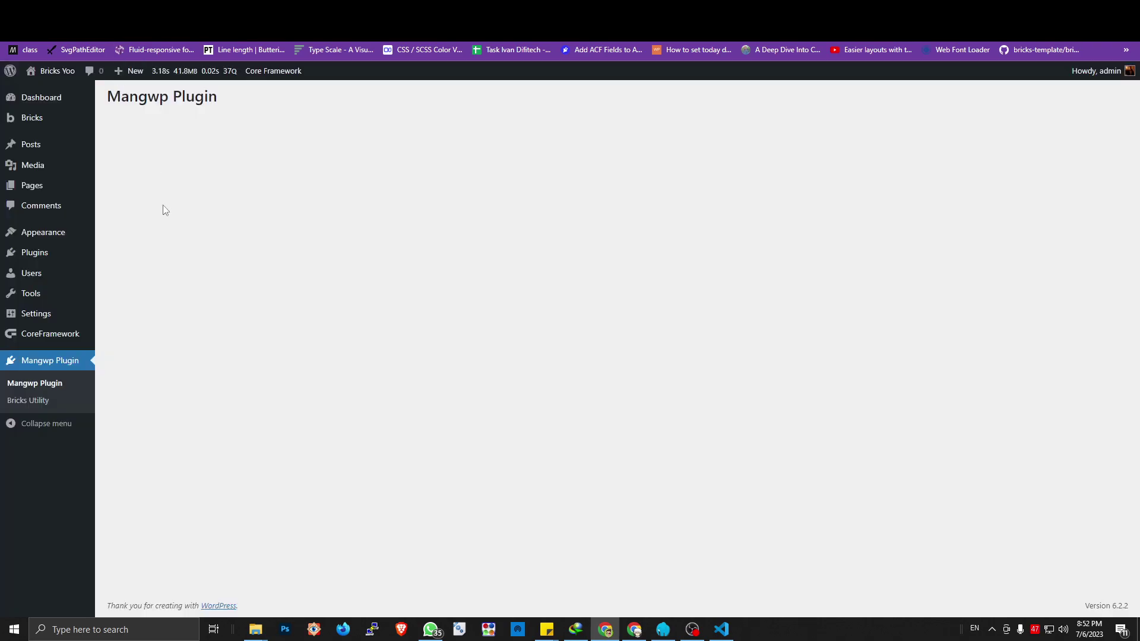
pyautogui.click(75, 338)
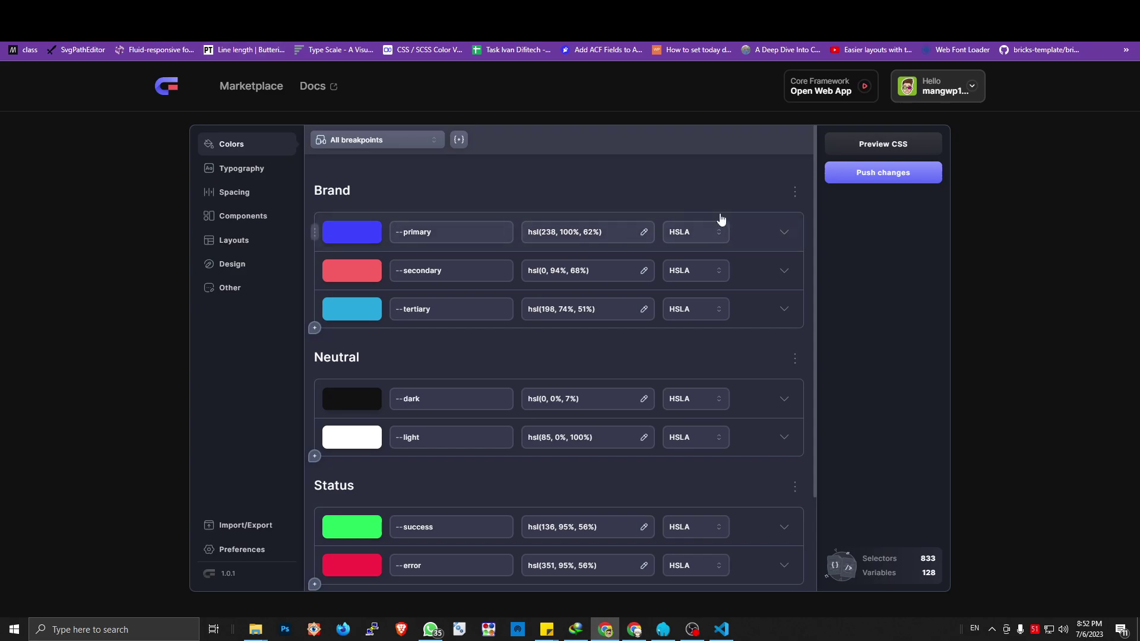
# Examine the Standalone and WordPress plugin offerings on the Core Framework homepage.
pyautogui.click(162, 89)
pyautogui.scroll(-7, 662, 339)
pyautogui.scroll(-5, 670, 335)
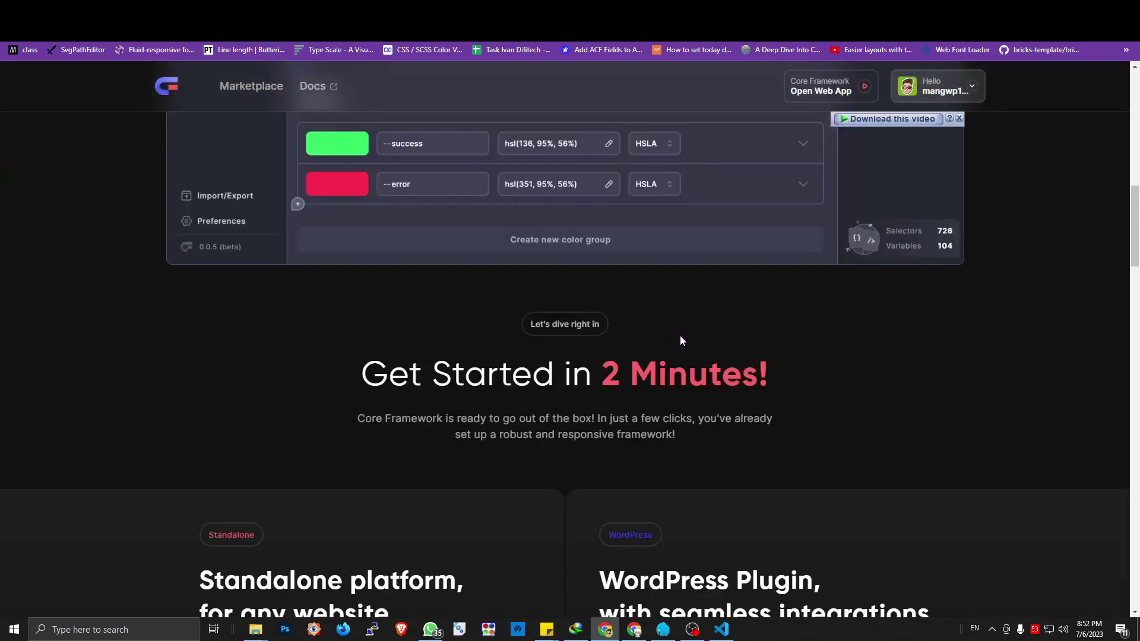
pyautogui.scroll(-5, 696, 340)
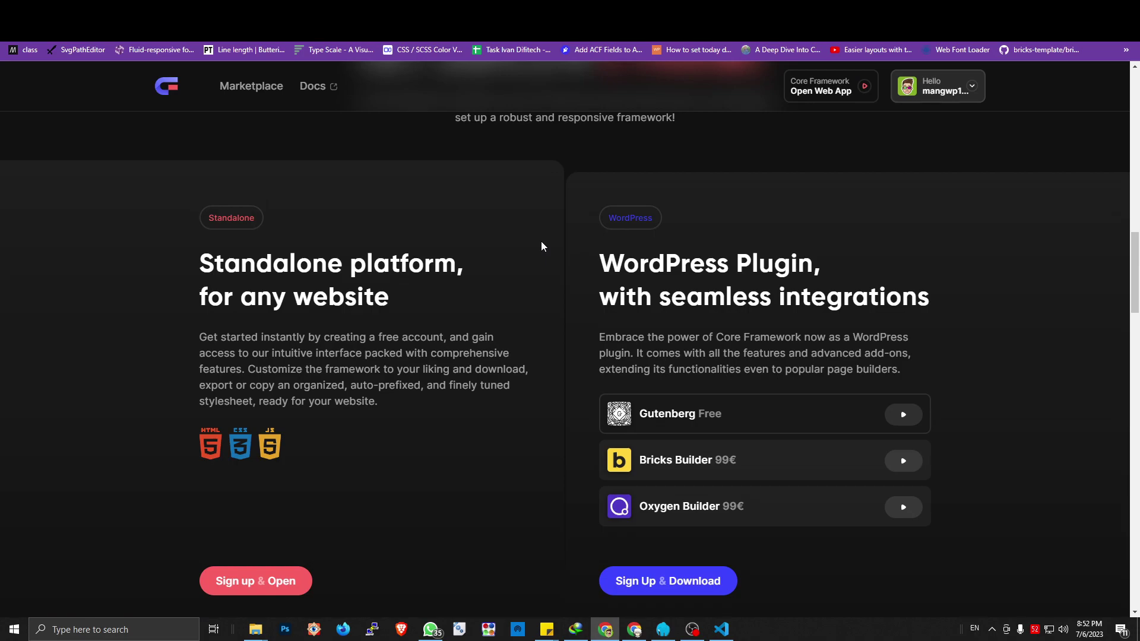
pyautogui.scroll(5, 540, 241)
pyautogui.scroll(5, 536, 241)
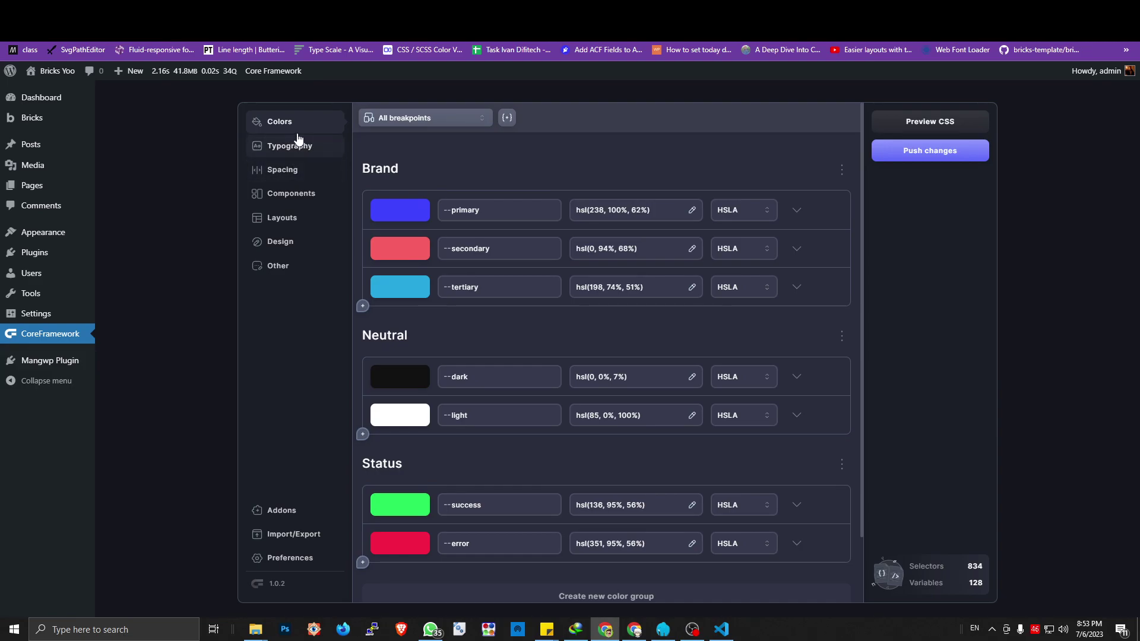
# Look through the plugin's Typography, Spacing, Components and Design sections, and return to Colors.
pyautogui.click(299, 153)
pyautogui.click(292, 169)
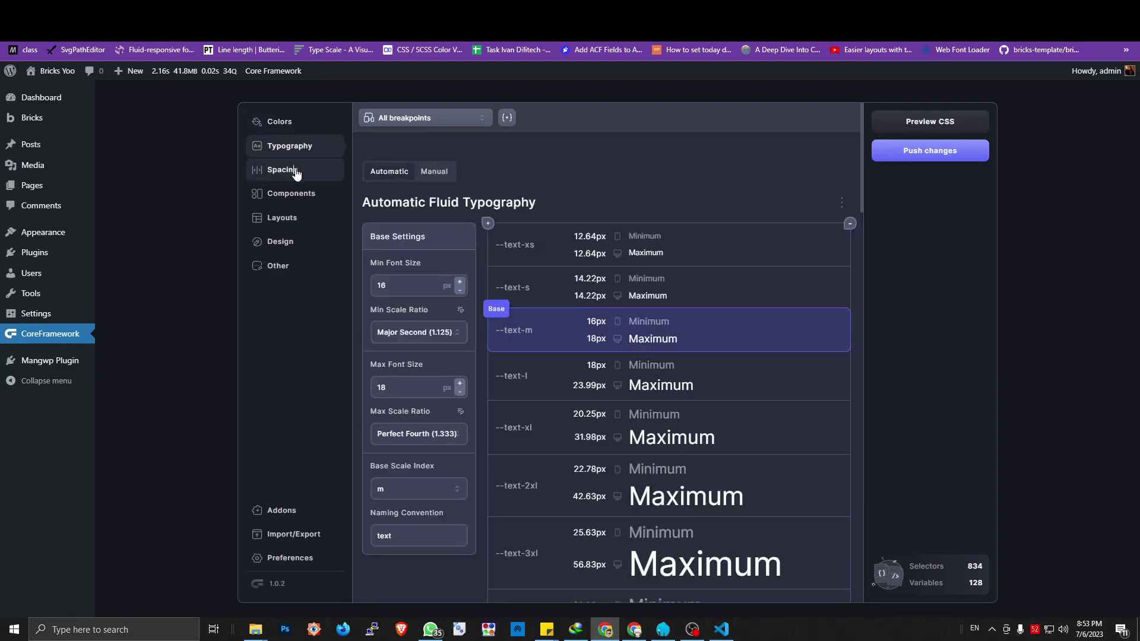
pyautogui.click(292, 194)
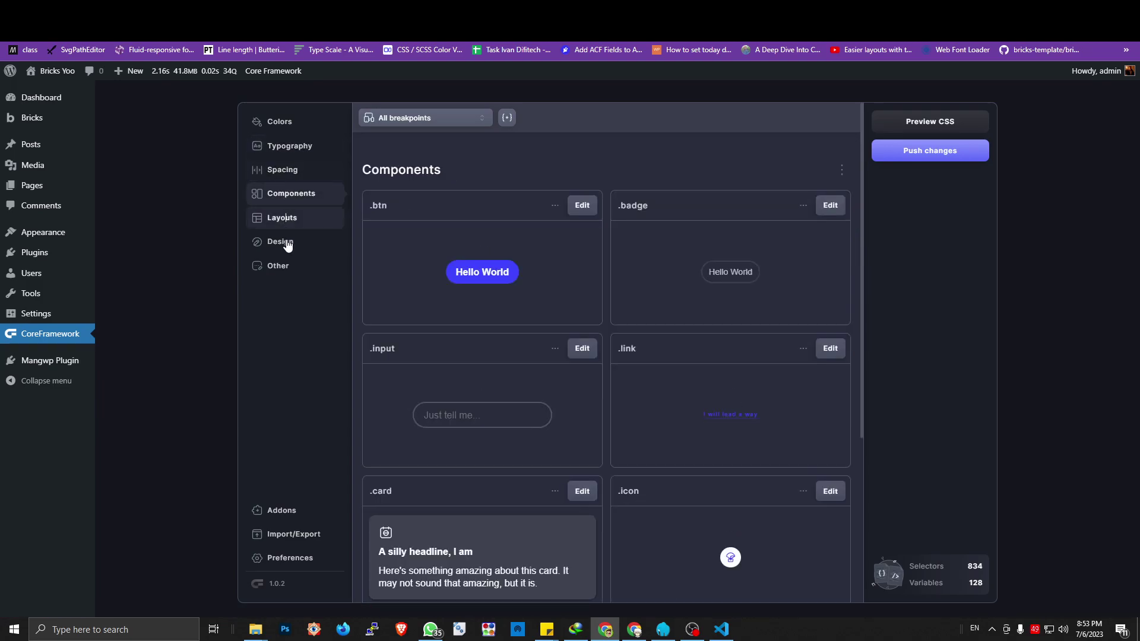
pyautogui.click(287, 243)
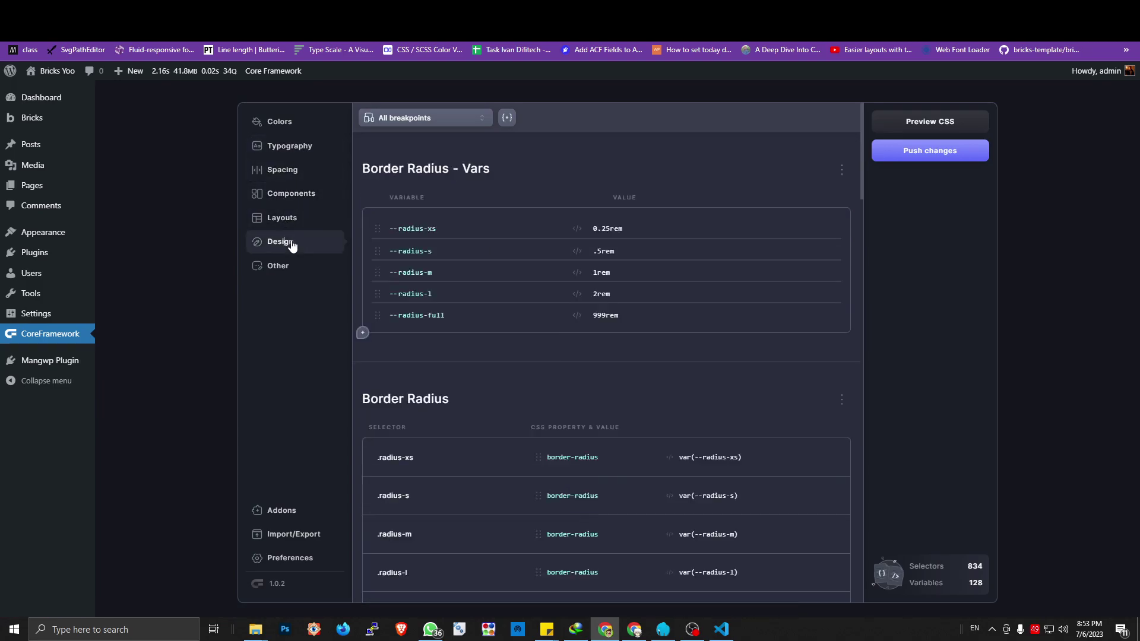
pyautogui.click(291, 124)
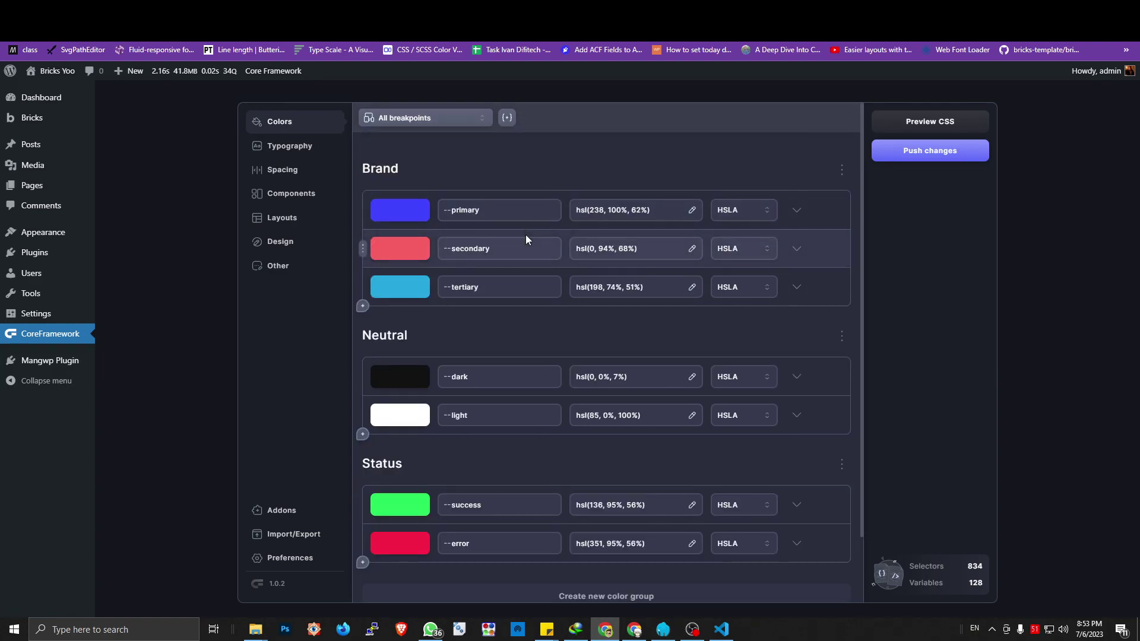
# Create a new color group below the Status group in the Colors section.
pyautogui.moveTo(524, 240)
pyautogui.scroll(-1, 513, 249)
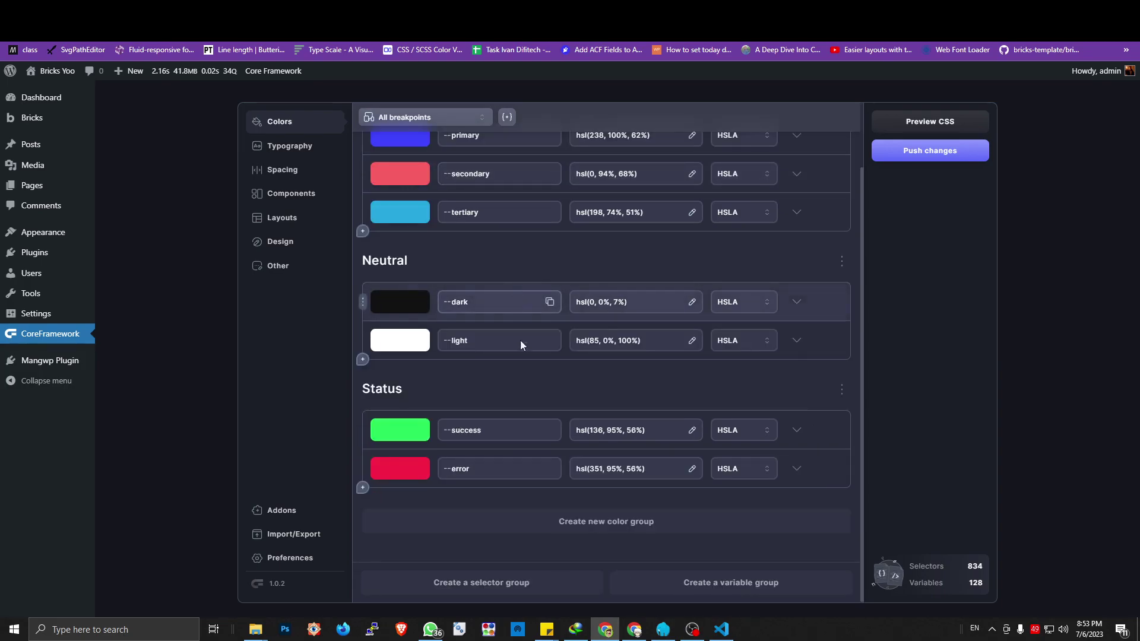
pyautogui.scroll(1, 519, 340)
pyautogui.click(461, 121)
pyautogui.click(540, 163)
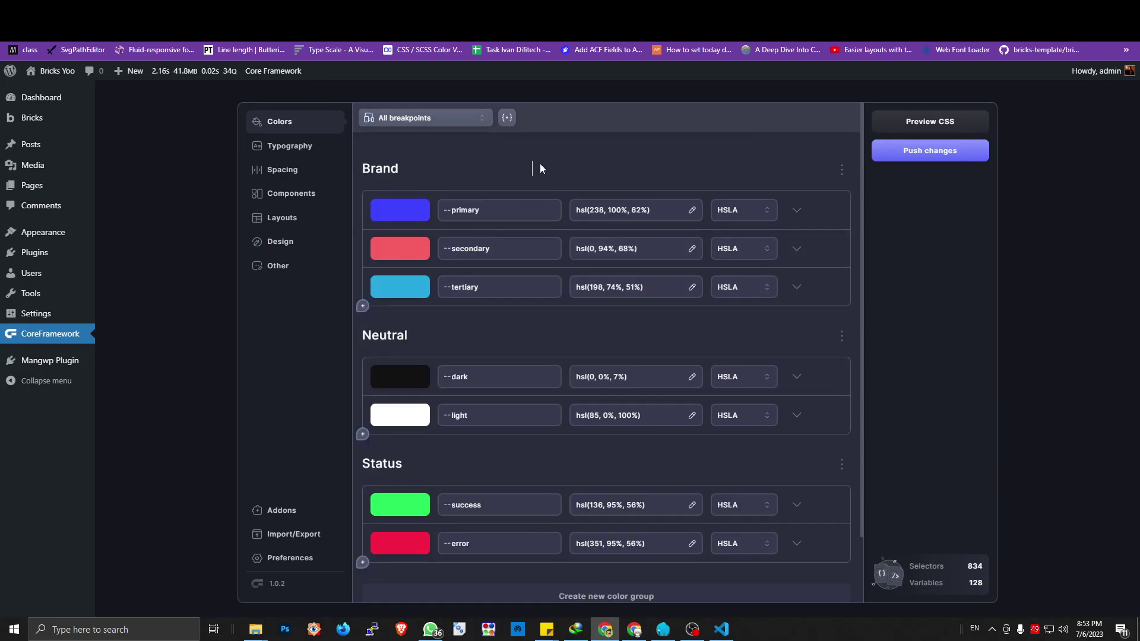
pyautogui.scroll(-1, 526, 326)
pyautogui.click(569, 522)
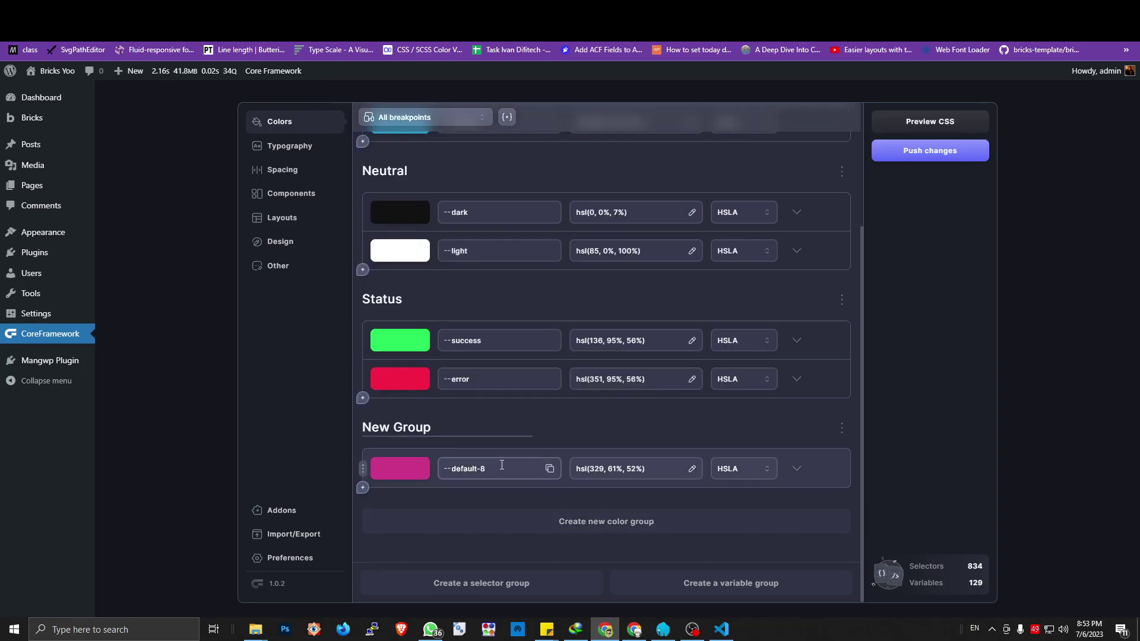
pyautogui.scroll(2, 502, 410)
pyautogui.scroll(-2, 503, 411)
pyautogui.scroll(2, 501, 406)
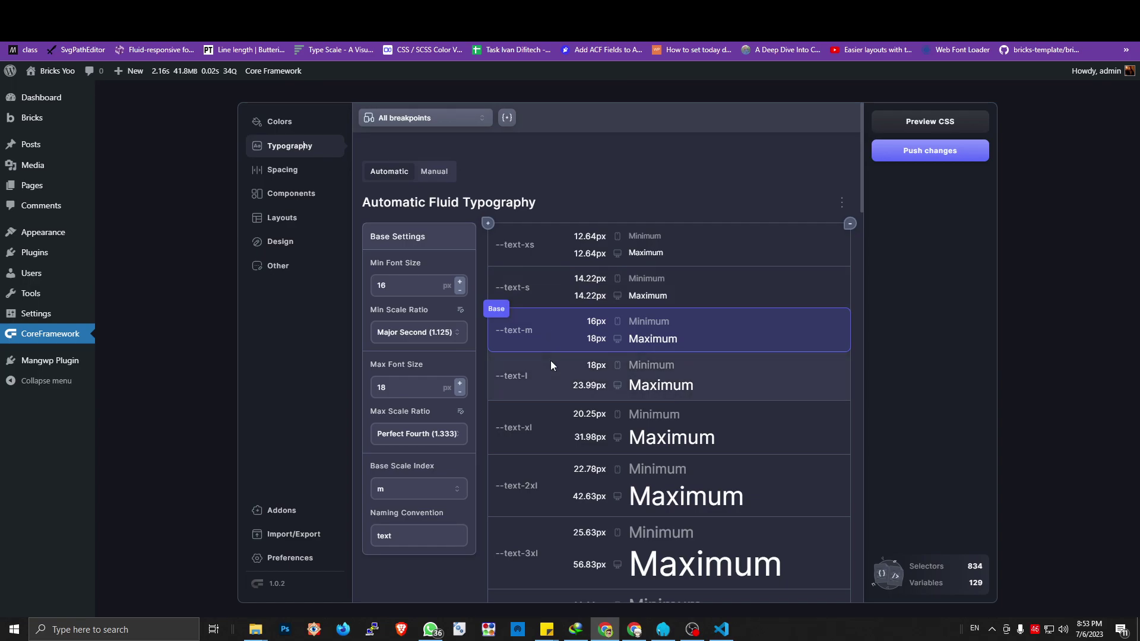
# Examine the automatic fluid typography sizes and the options for the minimum and maximum scale ratios.
pyautogui.scroll(-3, 550, 360)
pyautogui.scroll(3, 549, 358)
pyautogui.click(436, 336)
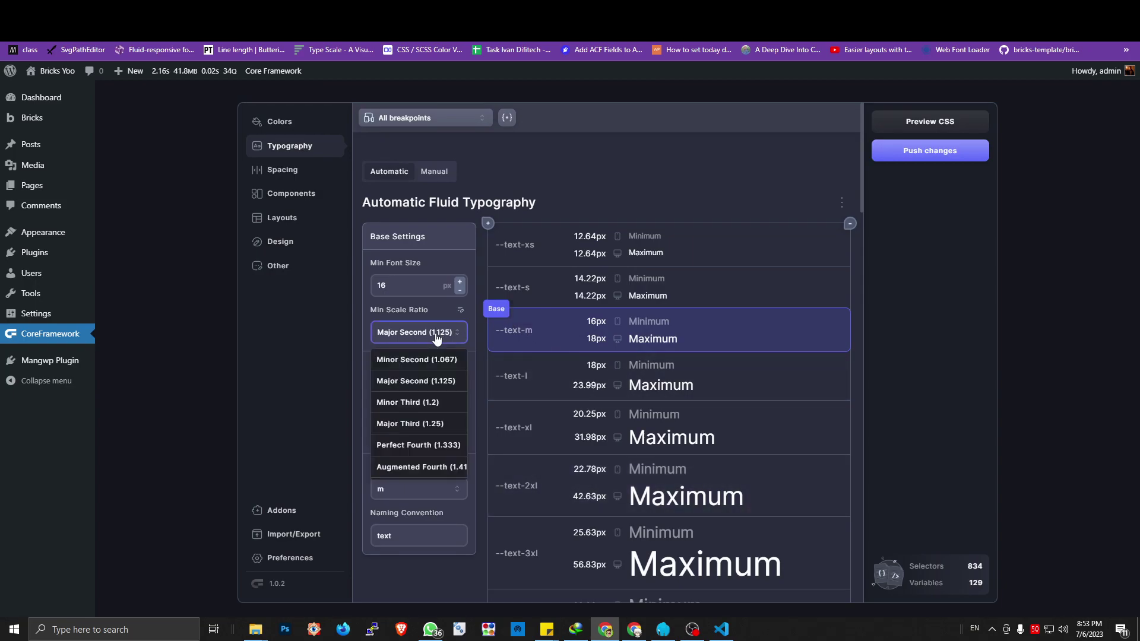
pyautogui.click(436, 335)
pyautogui.click(419, 433)
pyautogui.click(422, 433)
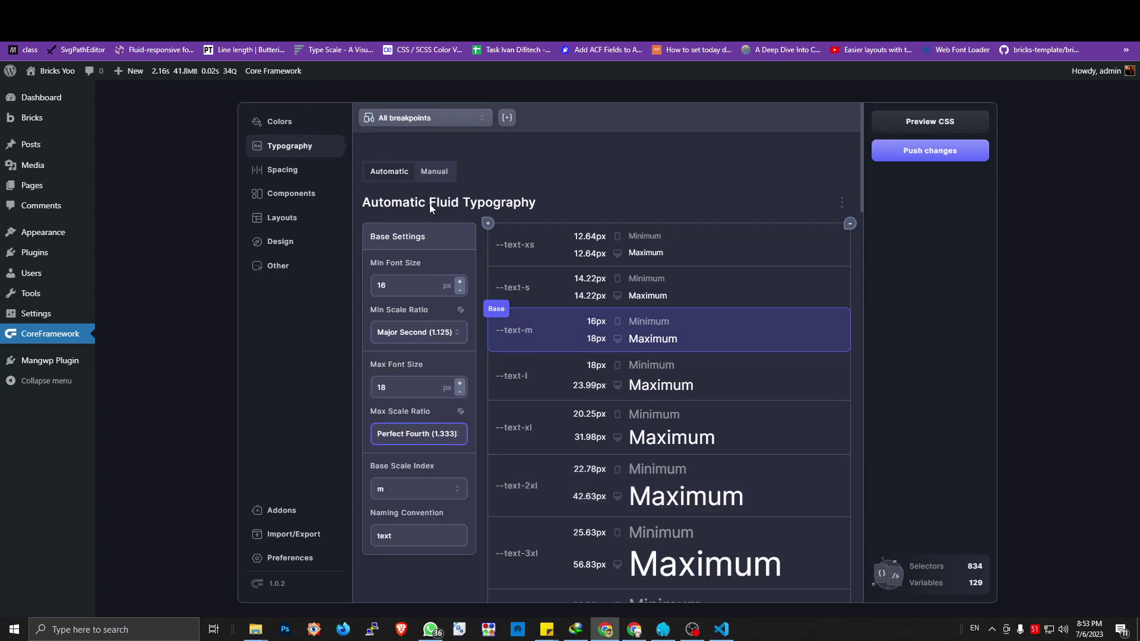
# Switch the fluid typography to Manual mode and review its sizes, Headings and Line heights groups.
pyautogui.click(435, 172)
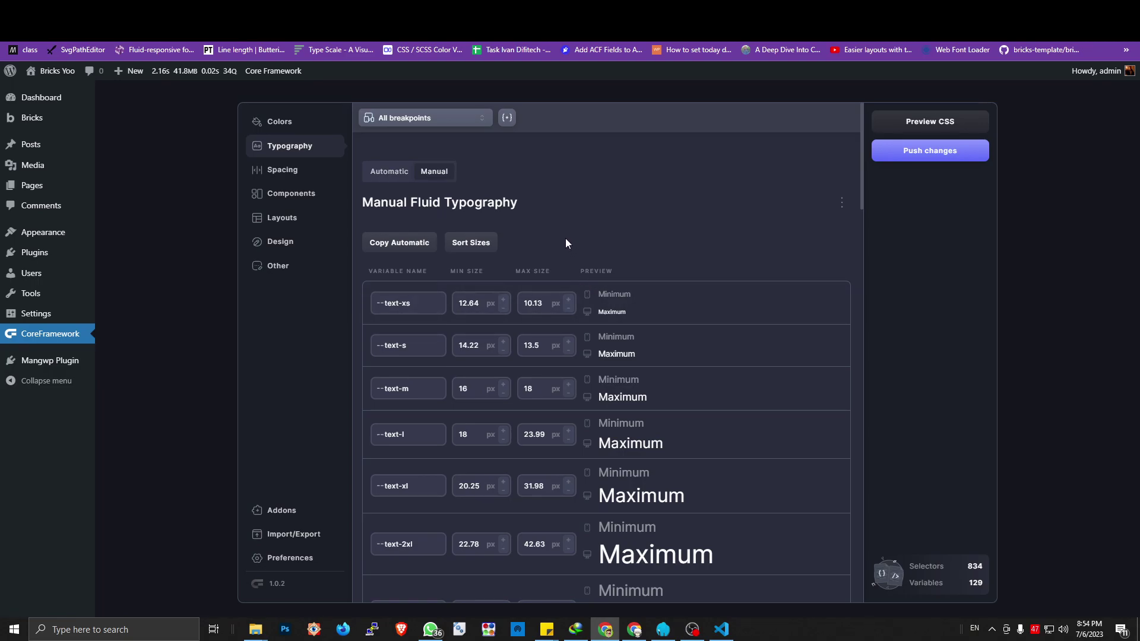
pyautogui.scroll(-5, 615, 355)
pyautogui.scroll(-2, 413, 417)
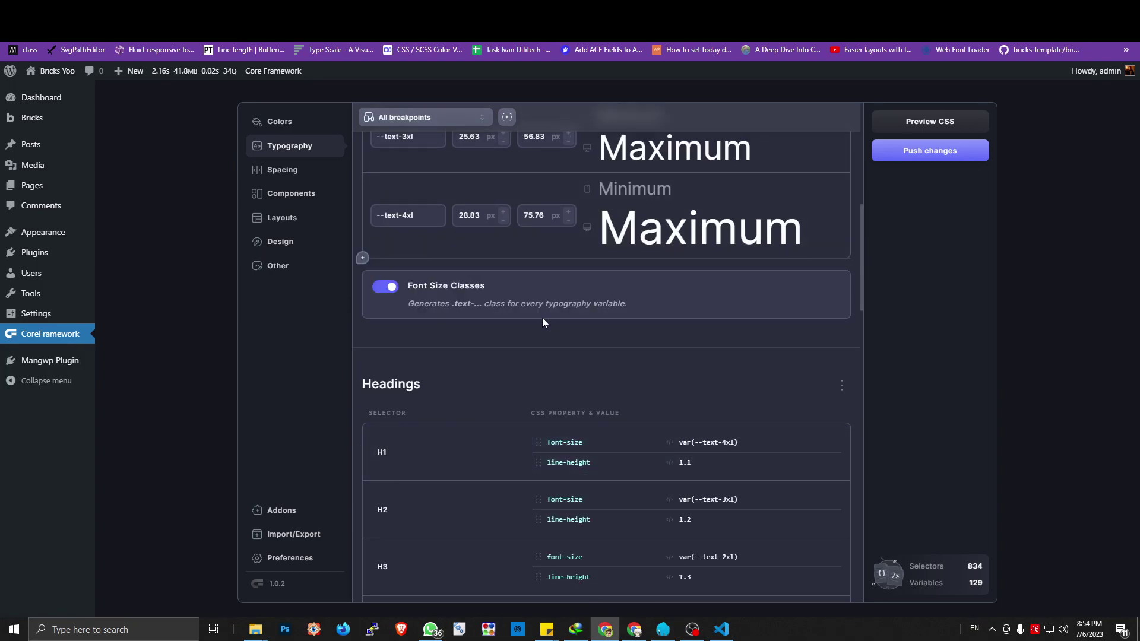
pyautogui.scroll(-9, 542, 318)
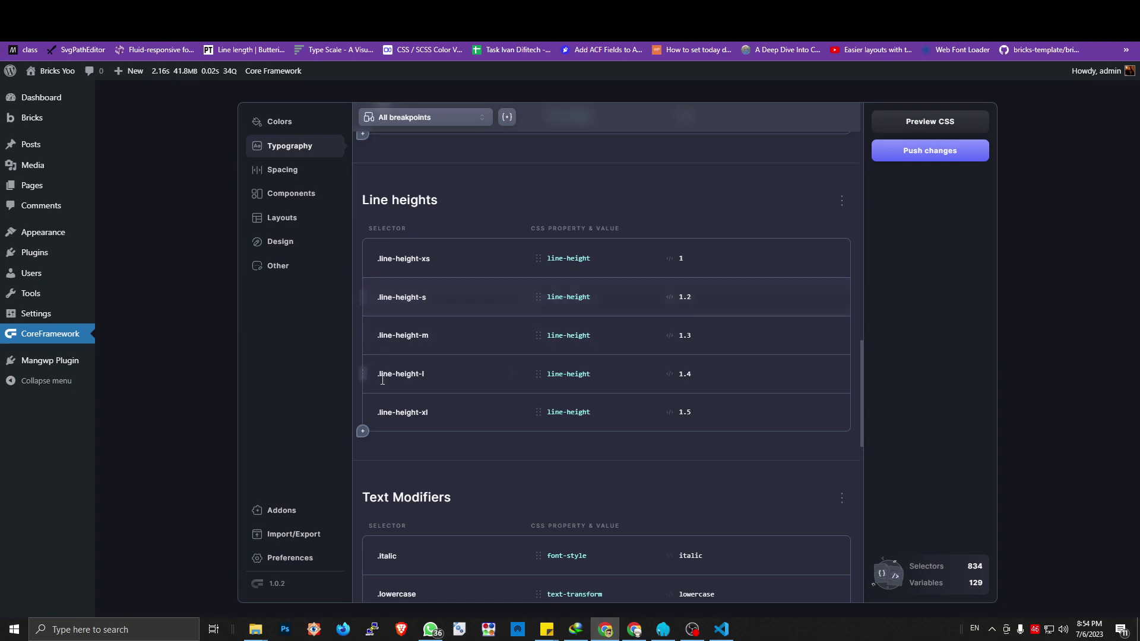
# Add an empty selector at the end of the Line heights group and delete it.
pyautogui.click(363, 431)
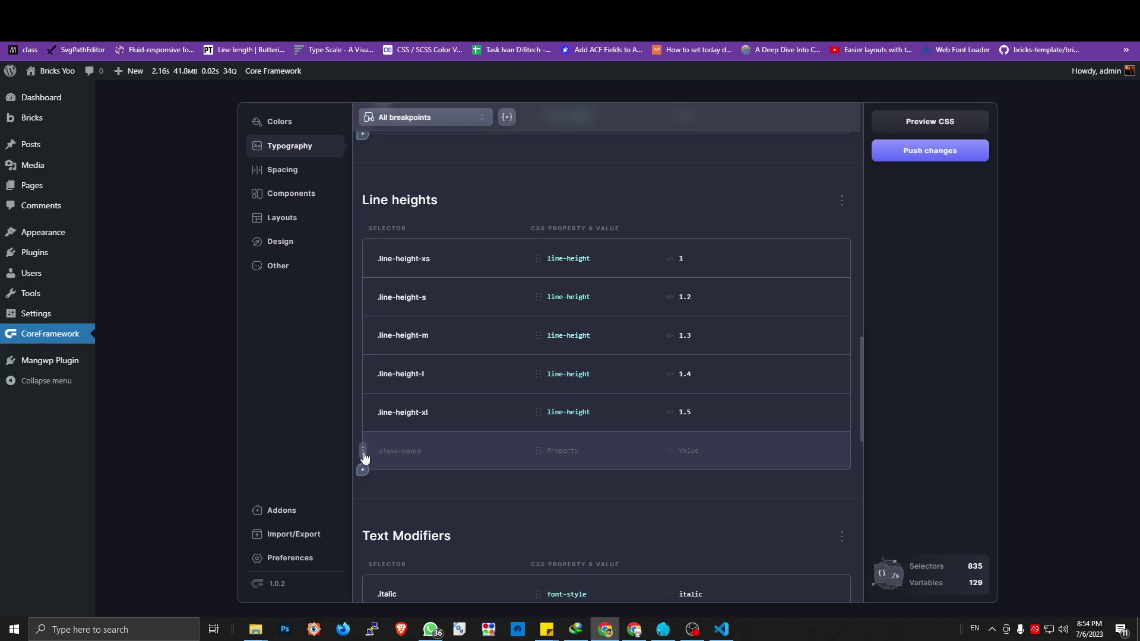
pyautogui.click(363, 450)
pyautogui.click(398, 532)
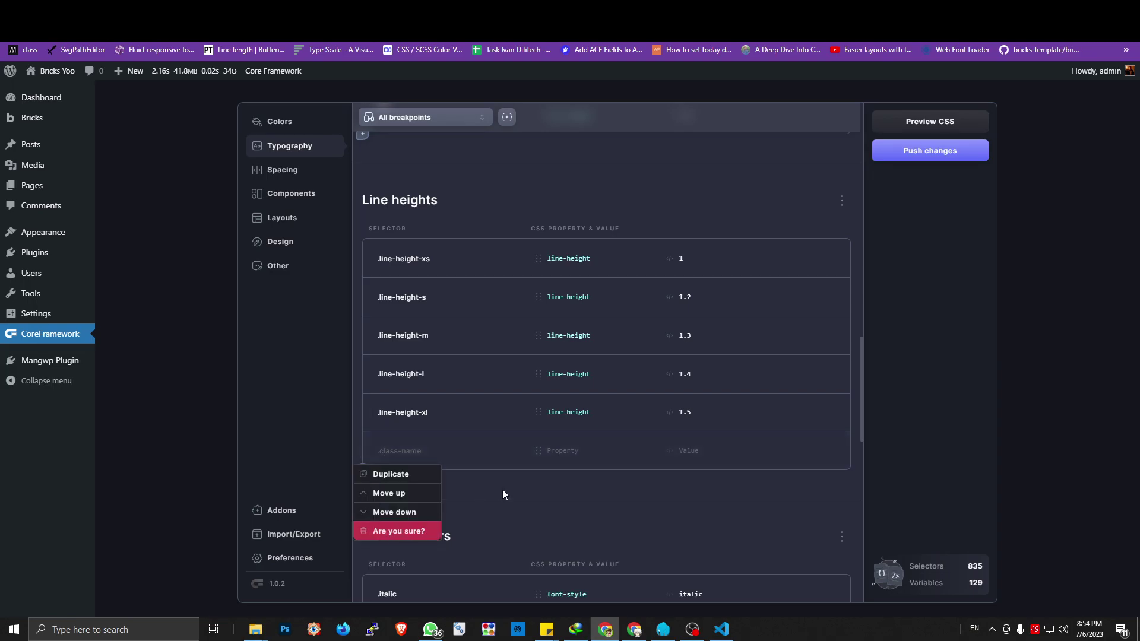
pyautogui.click(406, 532)
# Examine the Spacing section's fluid scale in Manual and Automatic modes, from --space-4xs to --space-4xl.
pyautogui.scroll(15, 496, 469)
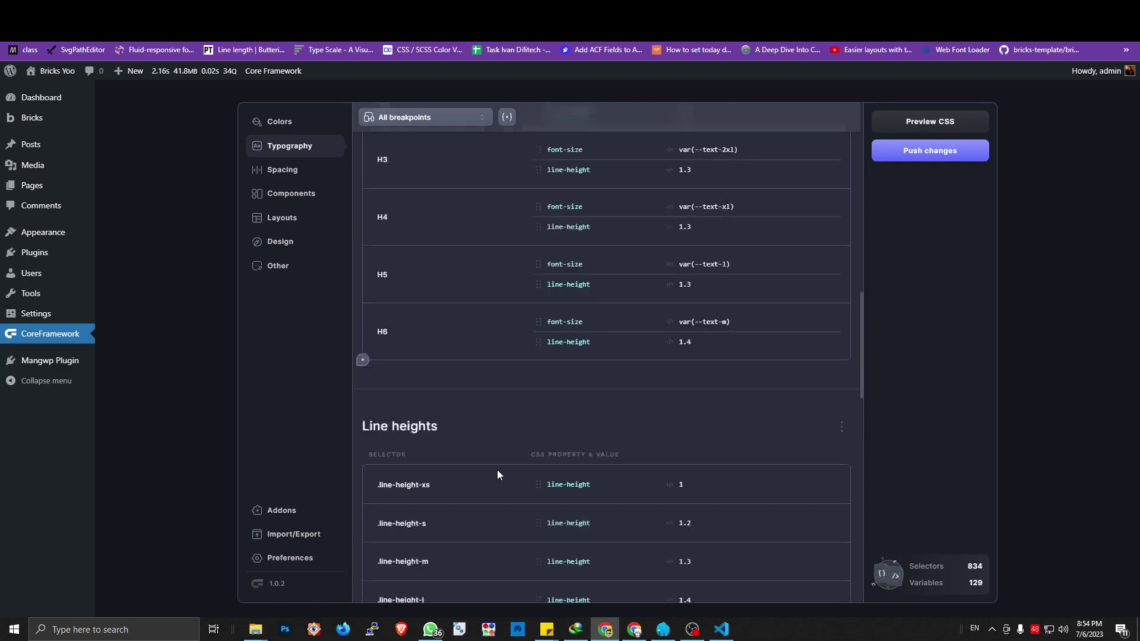
pyautogui.click(309, 174)
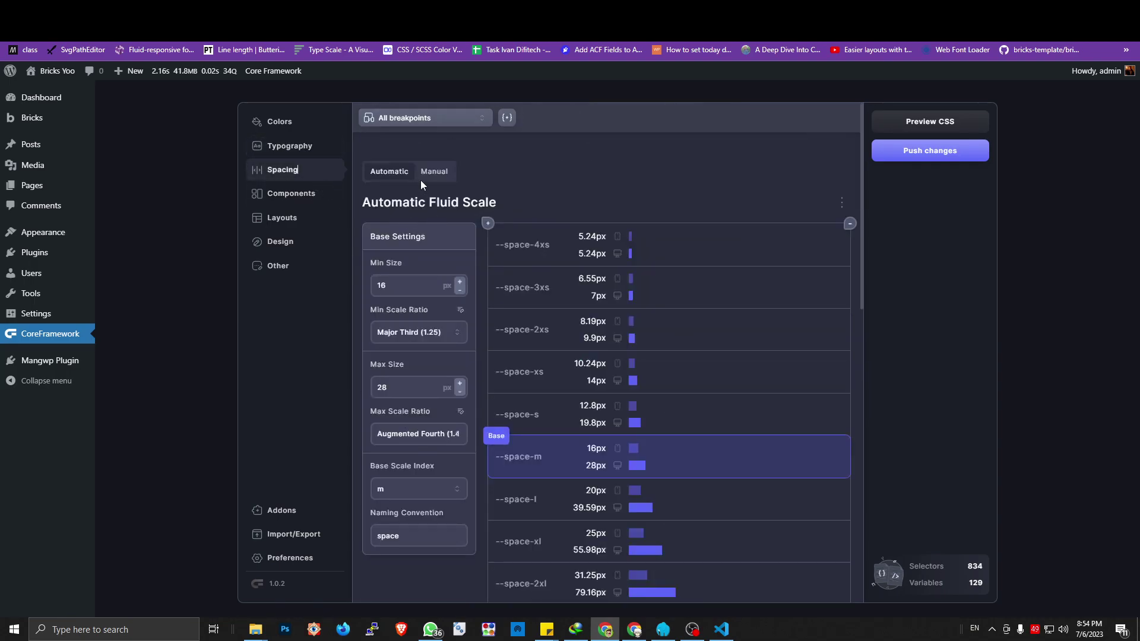
pyautogui.click(309, 148)
pyautogui.click(302, 168)
pyautogui.click(433, 173)
pyautogui.click(396, 177)
pyautogui.scroll(-3, 539, 344)
pyautogui.scroll(3, 539, 344)
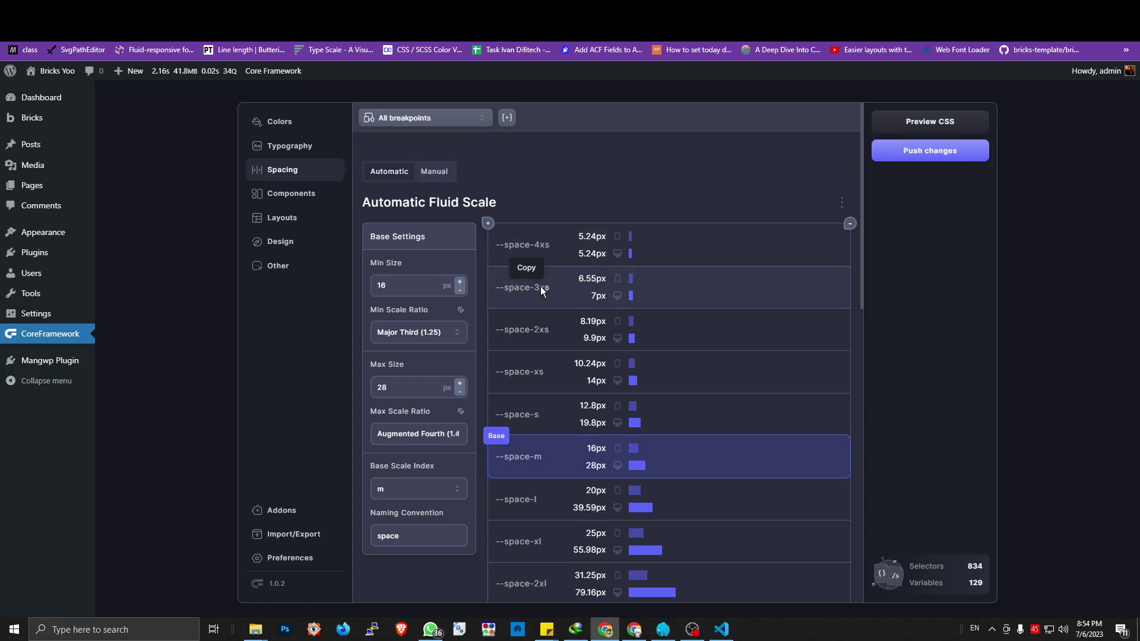
pyautogui.scroll(-3, 543, 291)
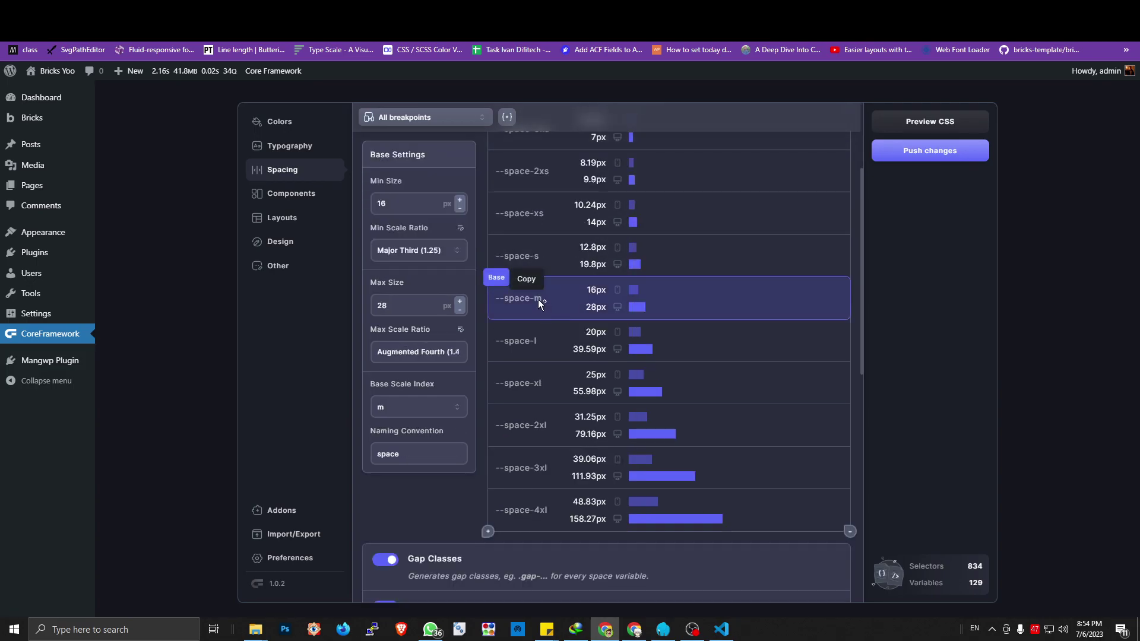
pyautogui.scroll(3, 538, 300)
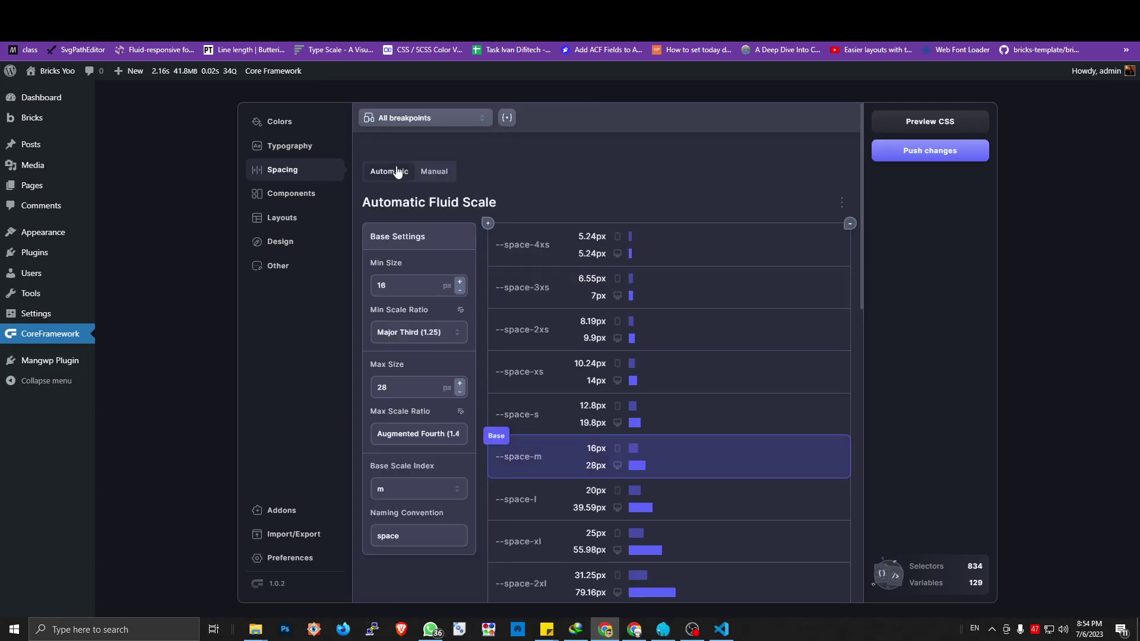
pyautogui.scroll(-3, 583, 360)
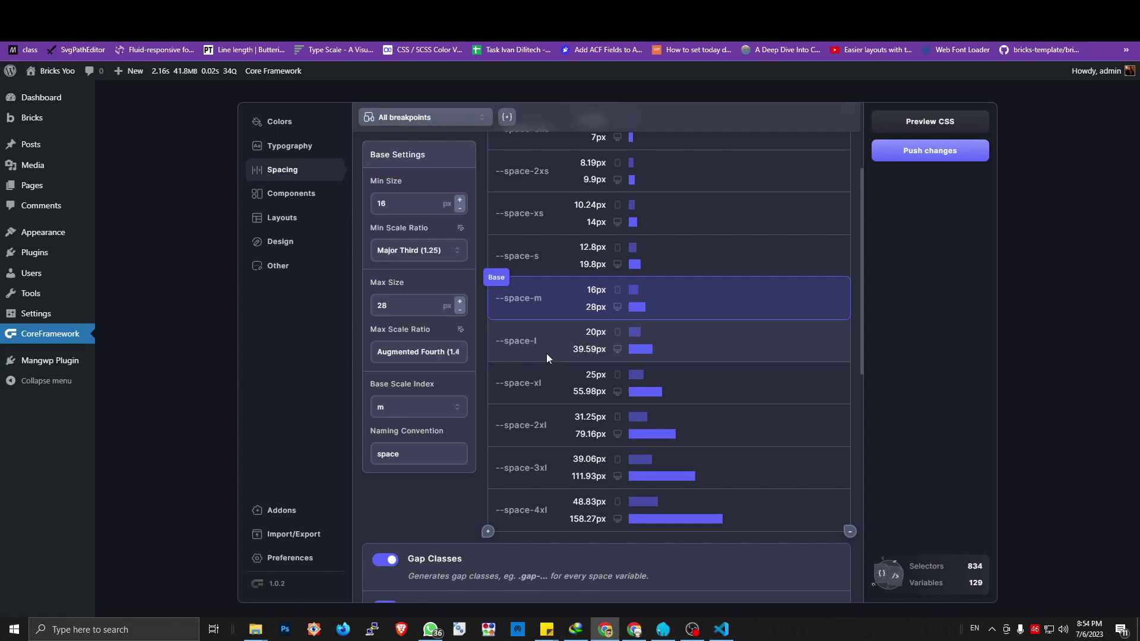
pyautogui.scroll(3, 546, 353)
# Look through the component previews in the Components section, from .btn to .avatar.
pyautogui.click(300, 197)
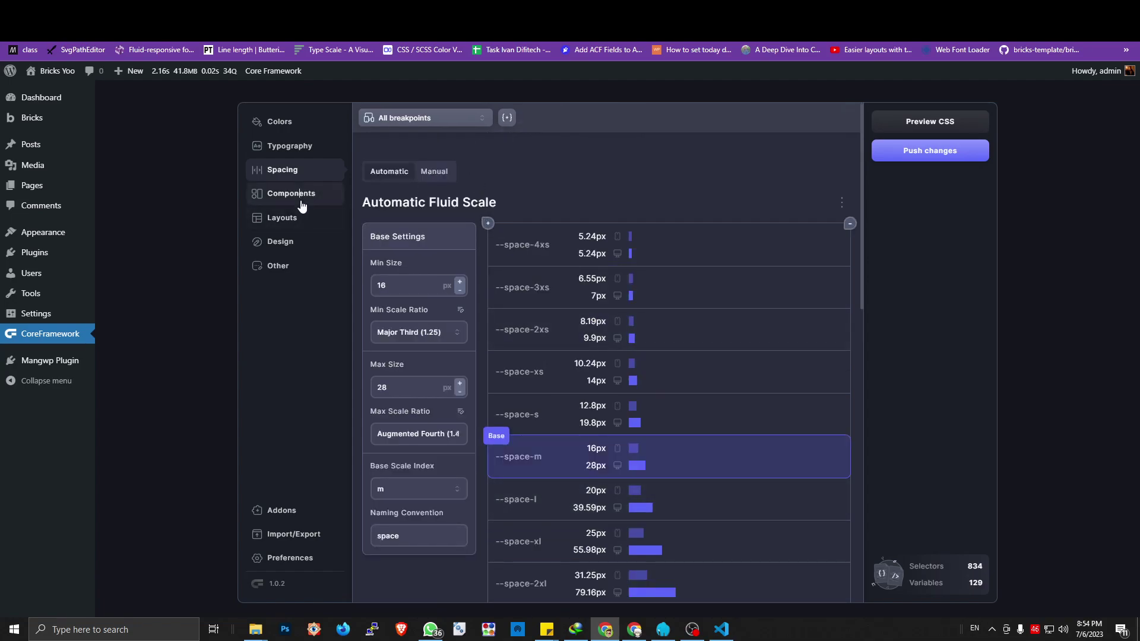
pyautogui.scroll(-4, 571, 297)
pyautogui.scroll(4, 576, 343)
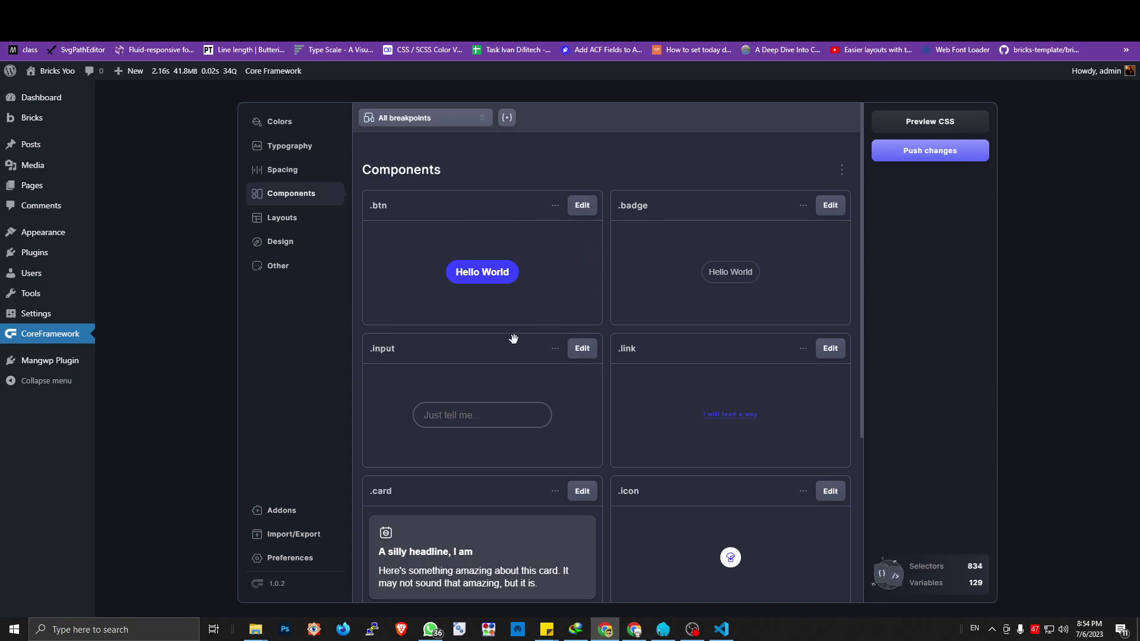
pyautogui.scroll(-3, 629, 371)
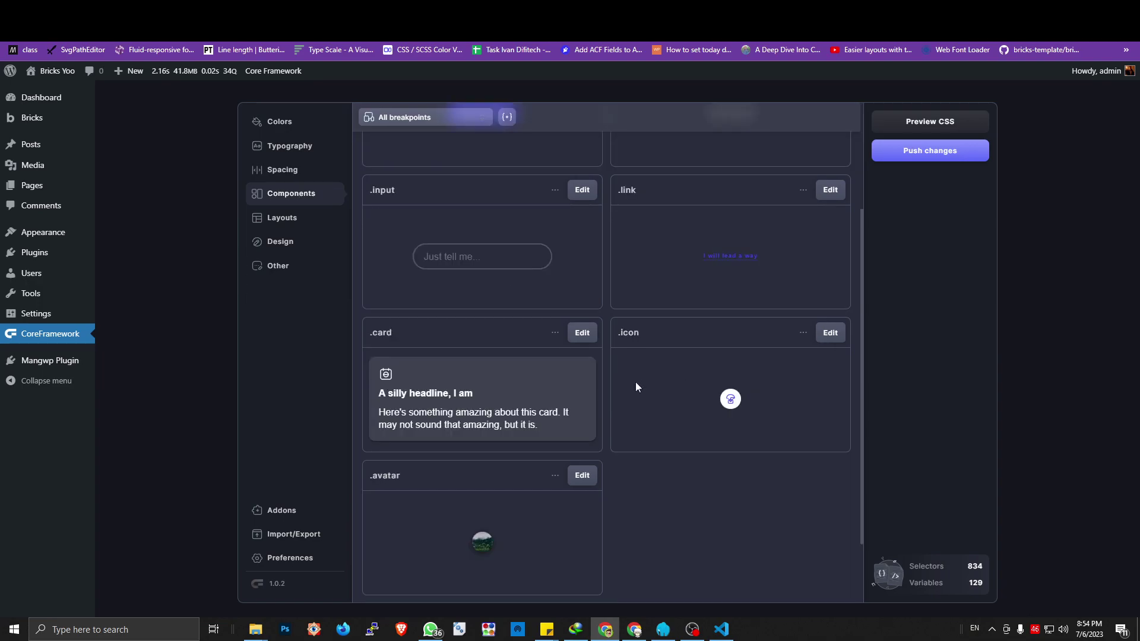
# Check which component types can be added at the end of the Components section, without adding one.
pyautogui.scroll(-2, 501, 383)
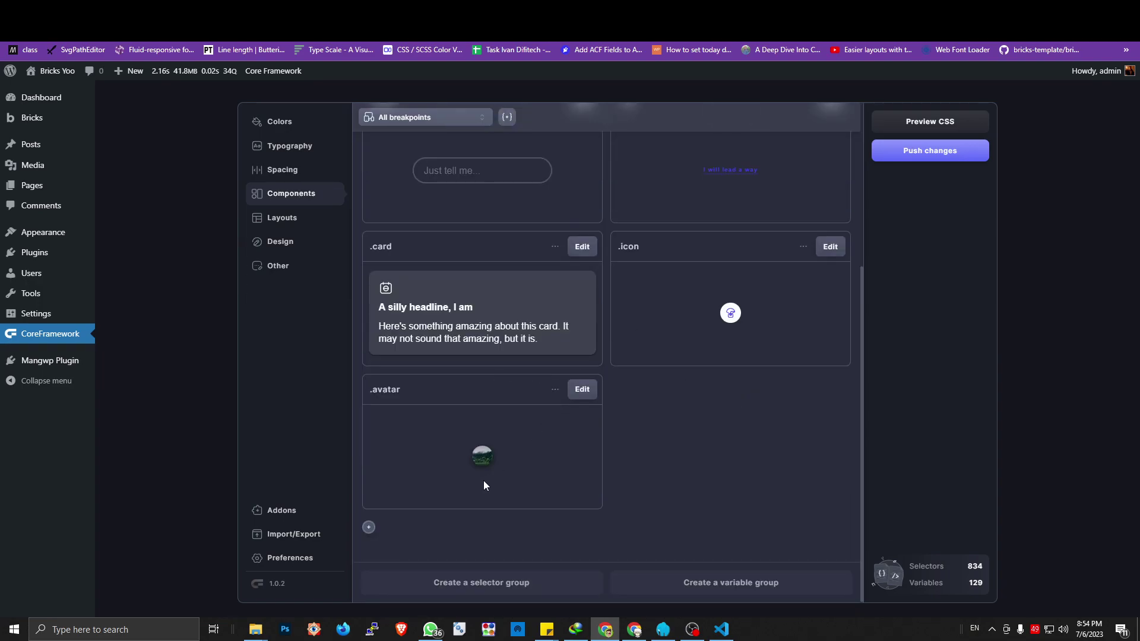
pyautogui.click(369, 527)
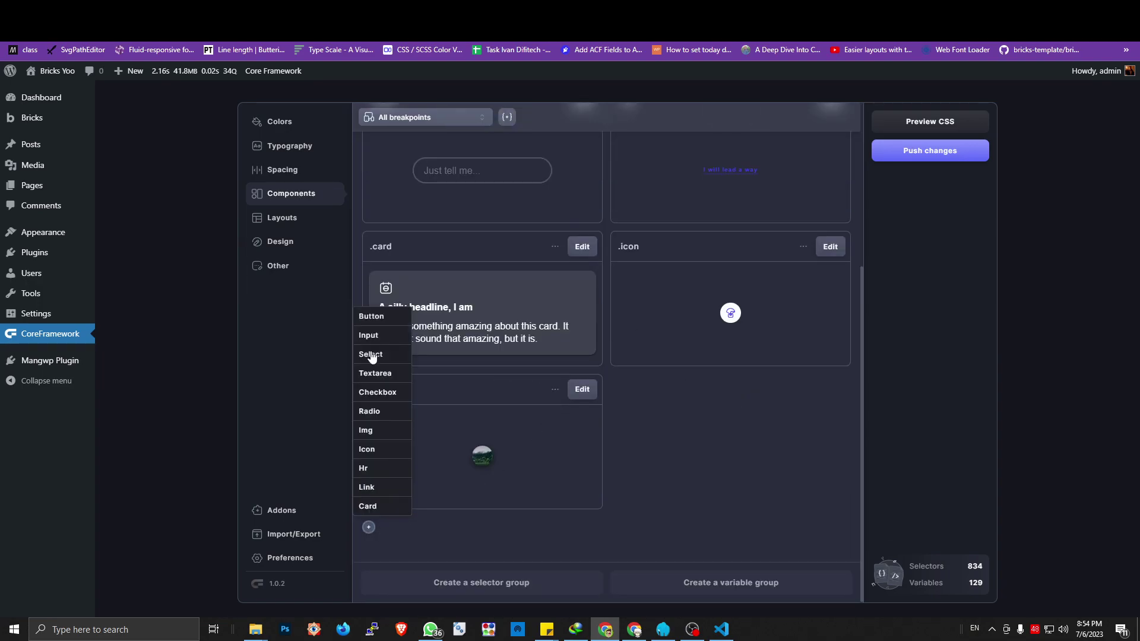
pyautogui.scroll(5, 377, 353)
pyautogui.scroll(-5, 380, 356)
pyautogui.click(717, 469)
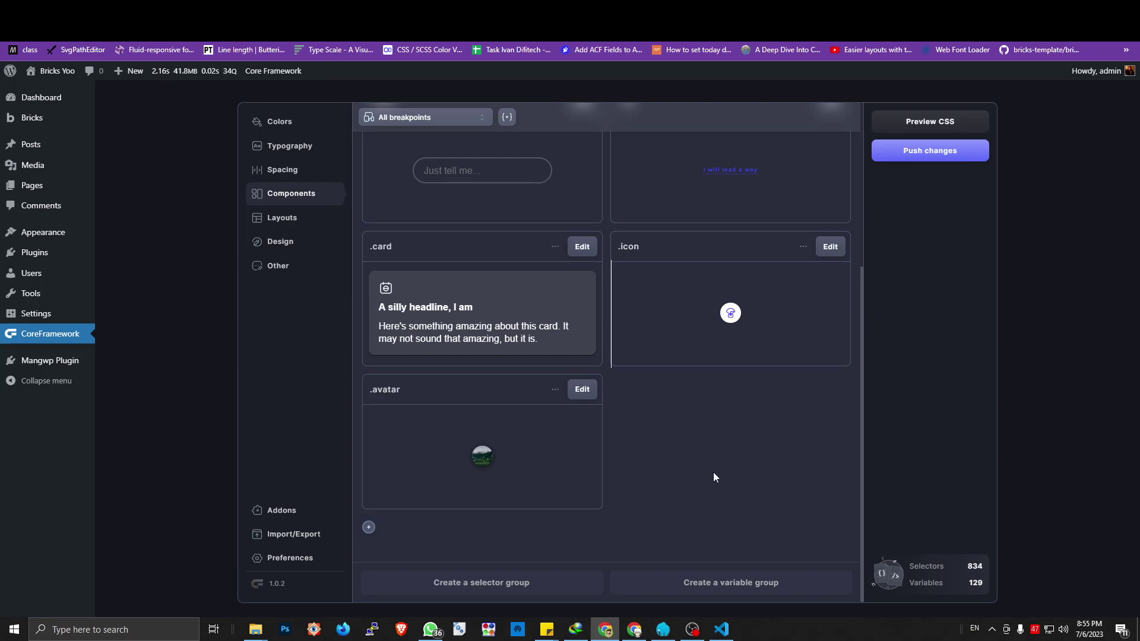
# Look through the Layouts section's selector groups, from CSS Grid Layouts and Automatic Columns to the .items and .content alignment classes.
pyautogui.click(291, 218)
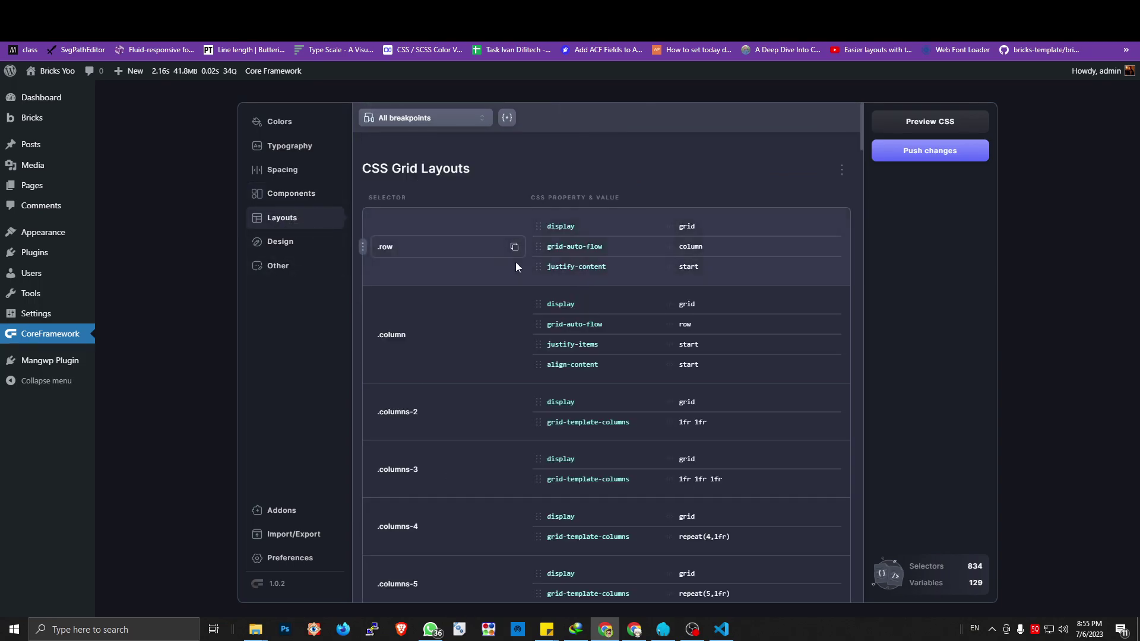
pyautogui.scroll(-10, 517, 269)
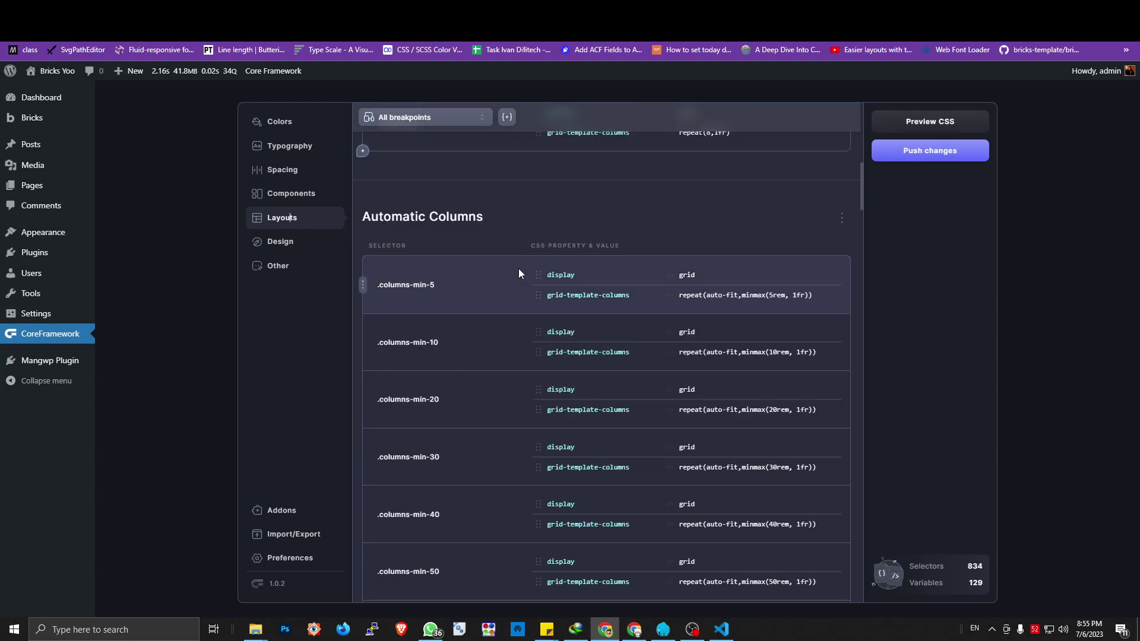
pyautogui.scroll(-5, 518, 270)
pyautogui.scroll(-10, 518, 272)
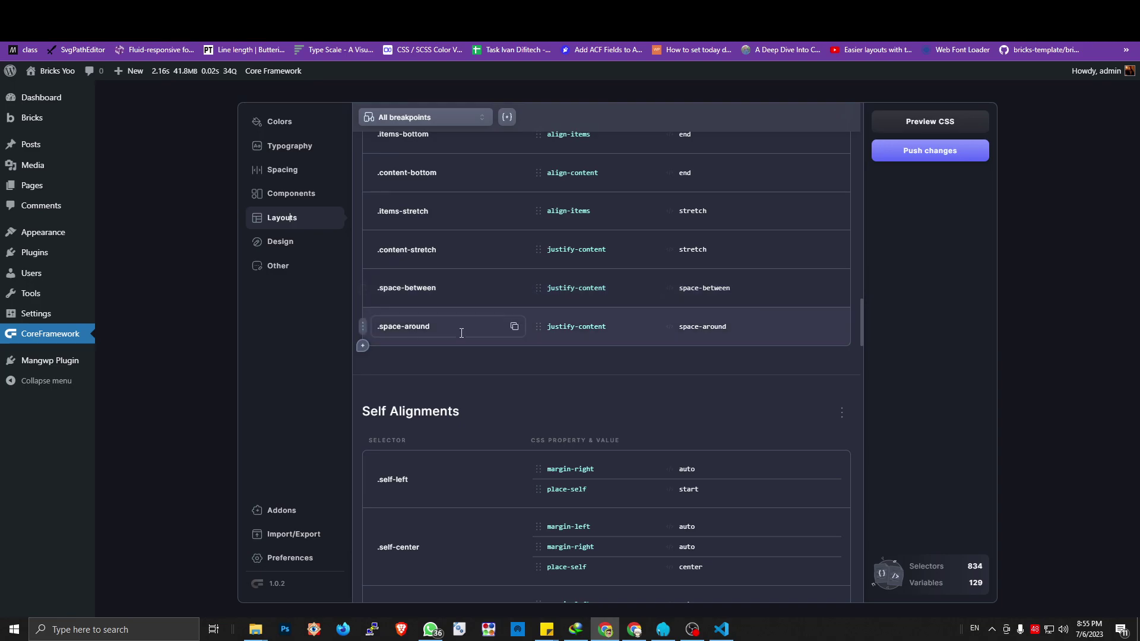
pyautogui.scroll(3, 465, 333)
pyautogui.scroll(3, 570, 332)
pyautogui.scroll(-3, 531, 333)
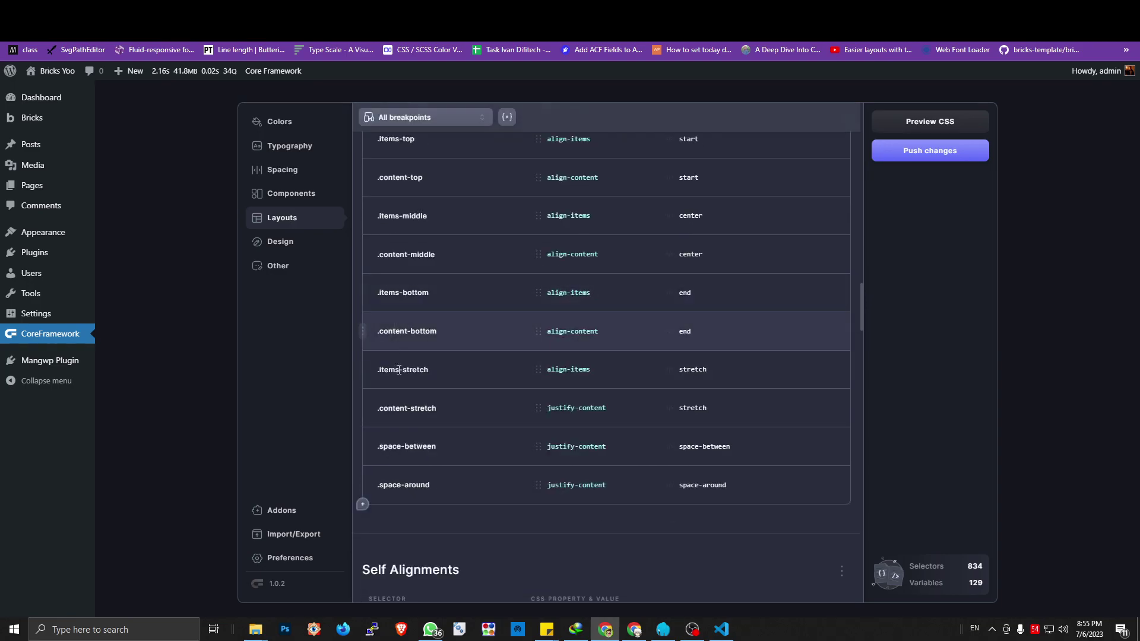
# Add an empty selector after .space-around in the Layouts section and remove it.
pyautogui.click(363, 504)
pyautogui.click(362, 522)
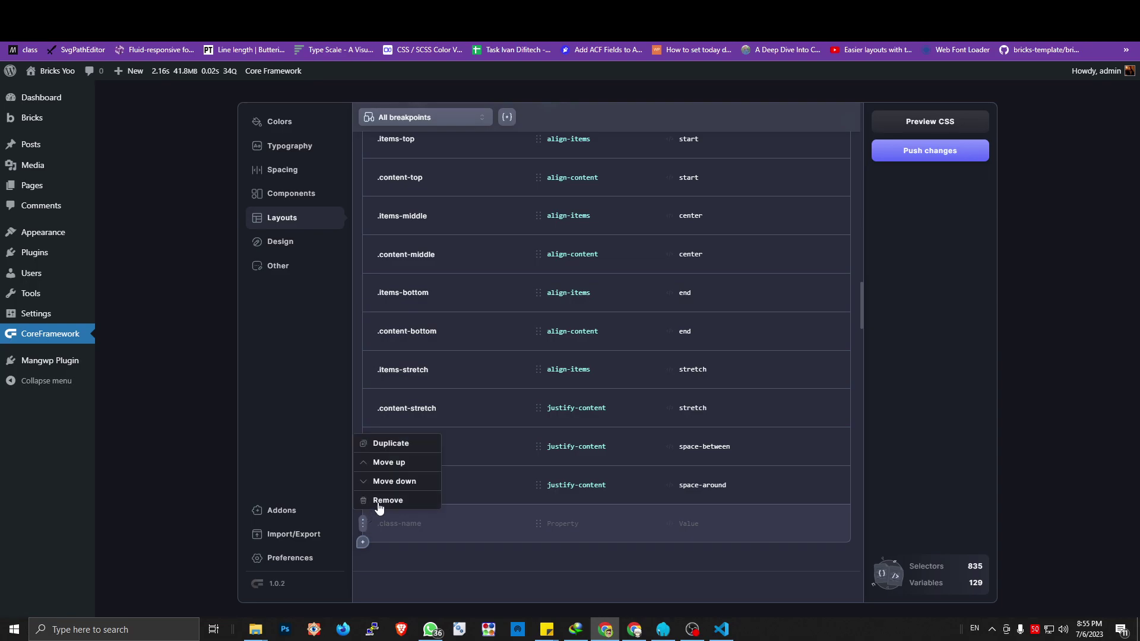
pyautogui.click(383, 500)
pyautogui.click(392, 500)
# Examine the Self Alignments group in Layouts and the Design section's groups, from Border Radius - Vars to Filters.
pyautogui.scroll(-10, 529, 291)
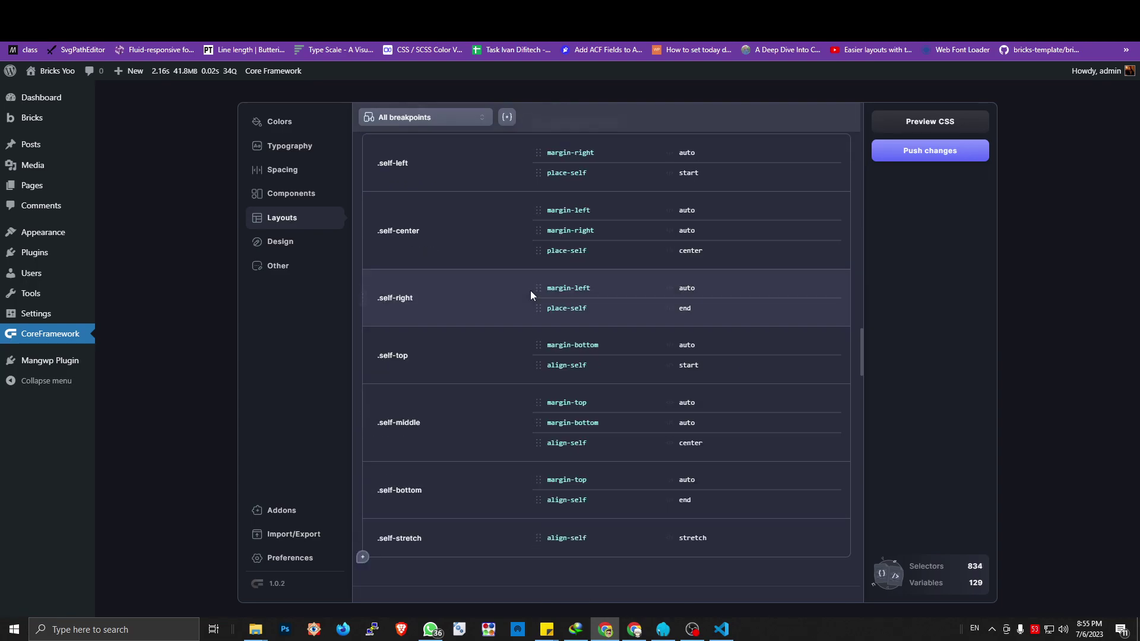
pyautogui.scroll(15, 524, 295)
pyautogui.click(315, 249)
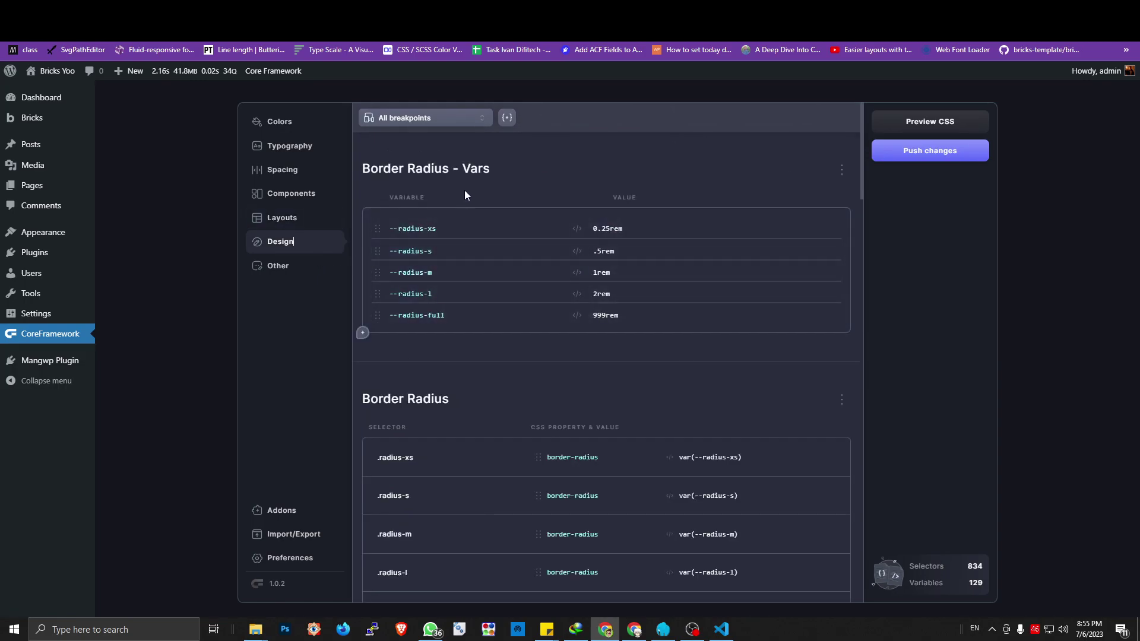
pyautogui.scroll(-2, 480, 187)
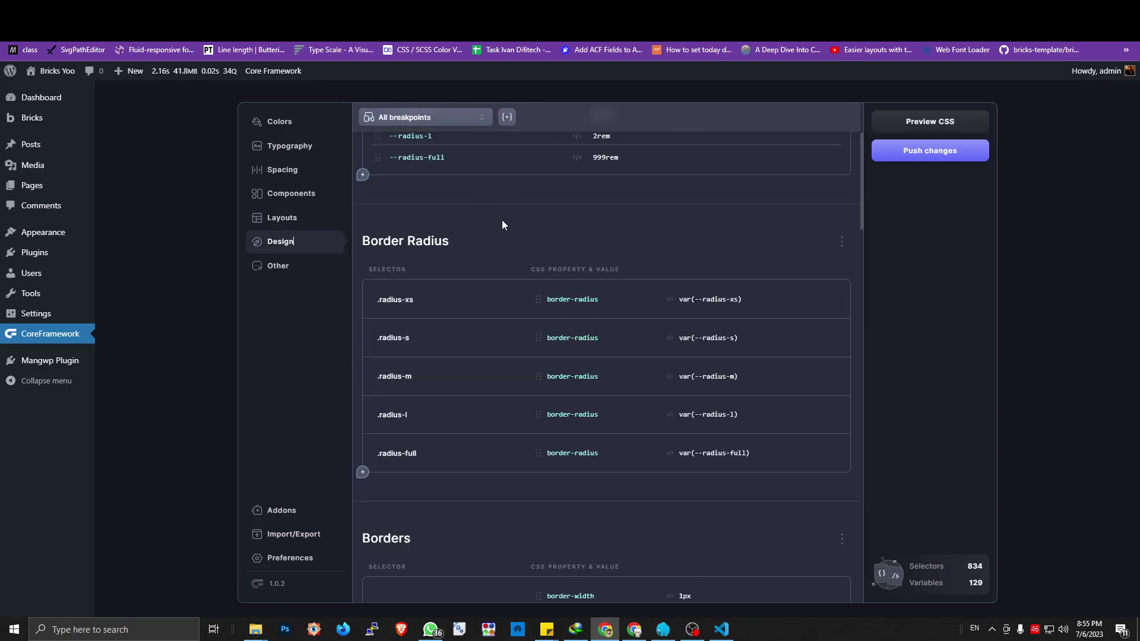
pyautogui.scroll(2, 497, 222)
pyautogui.scroll(-2, 493, 276)
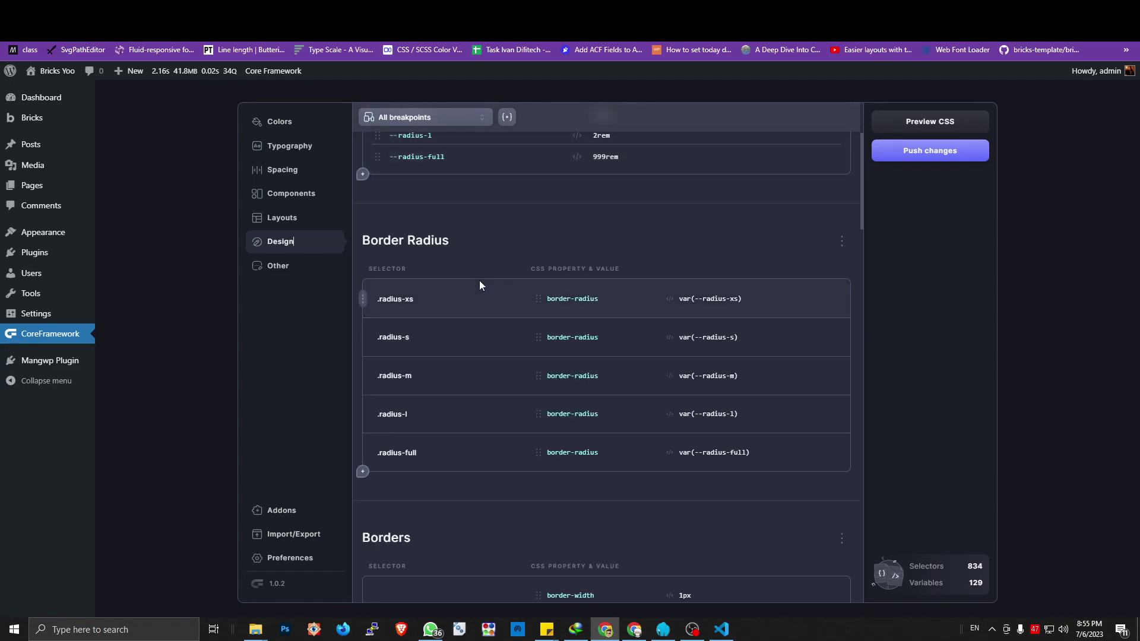
pyautogui.scroll(-12, 479, 285)
pyautogui.scroll(-10, 479, 302)
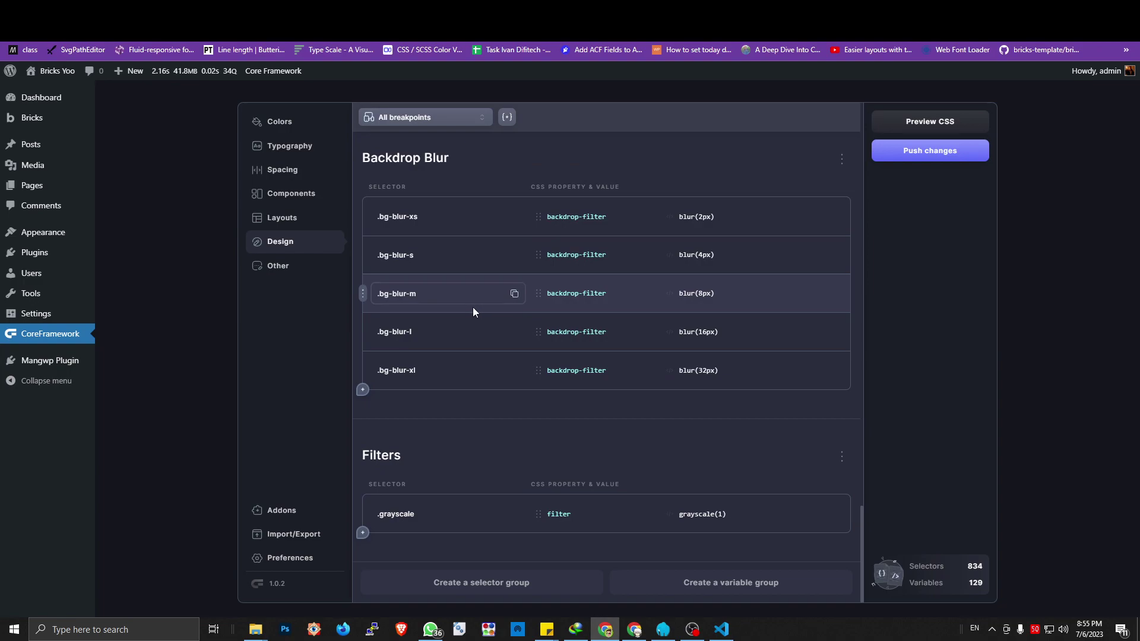
# Create a selector group named dsfadsada in the Design section, name its selector dsada, and remove that selector.
pyautogui.click(471, 581)
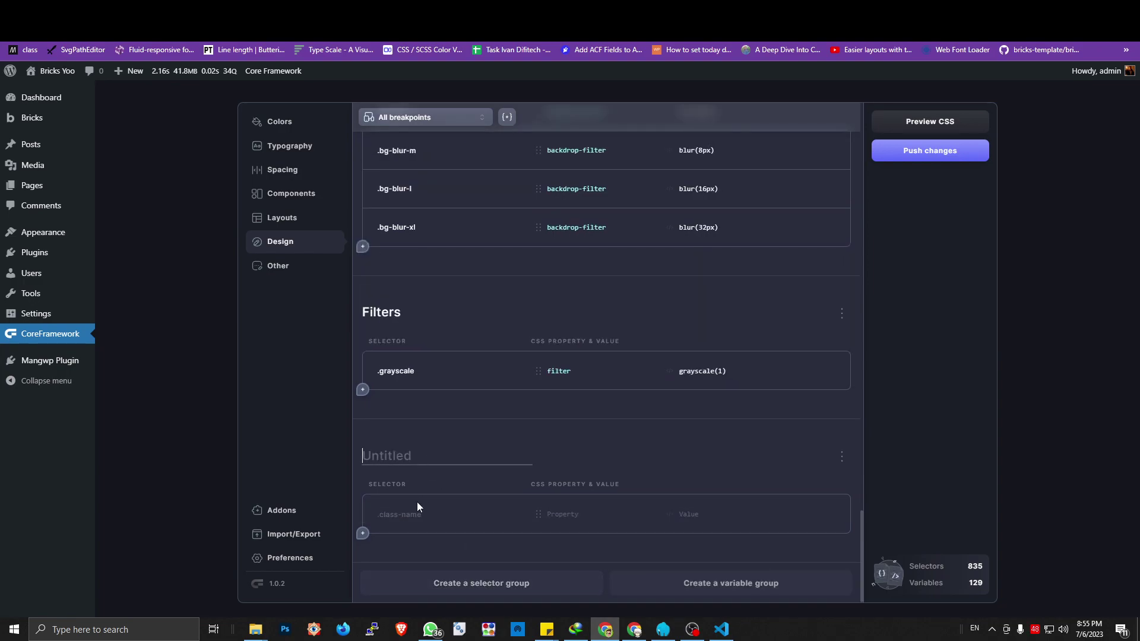
pyautogui.write('dsfadsada')
pyautogui.press('Return')
pyautogui.write('dsada')
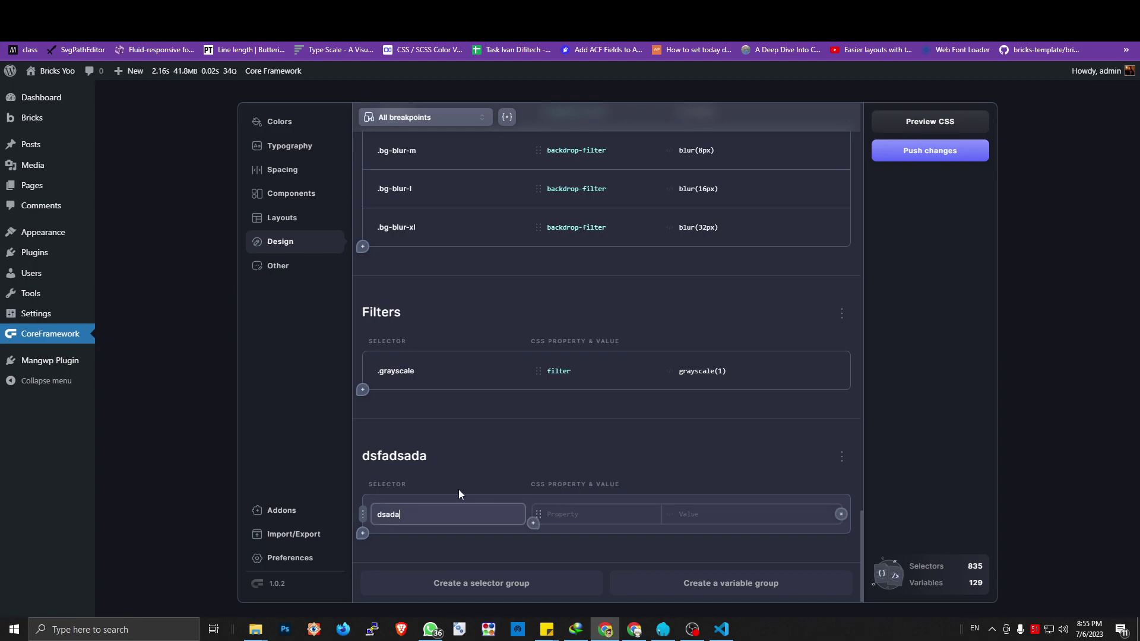
pyautogui.click(363, 514)
pyautogui.click(390, 491)
pyautogui.click(389, 492)
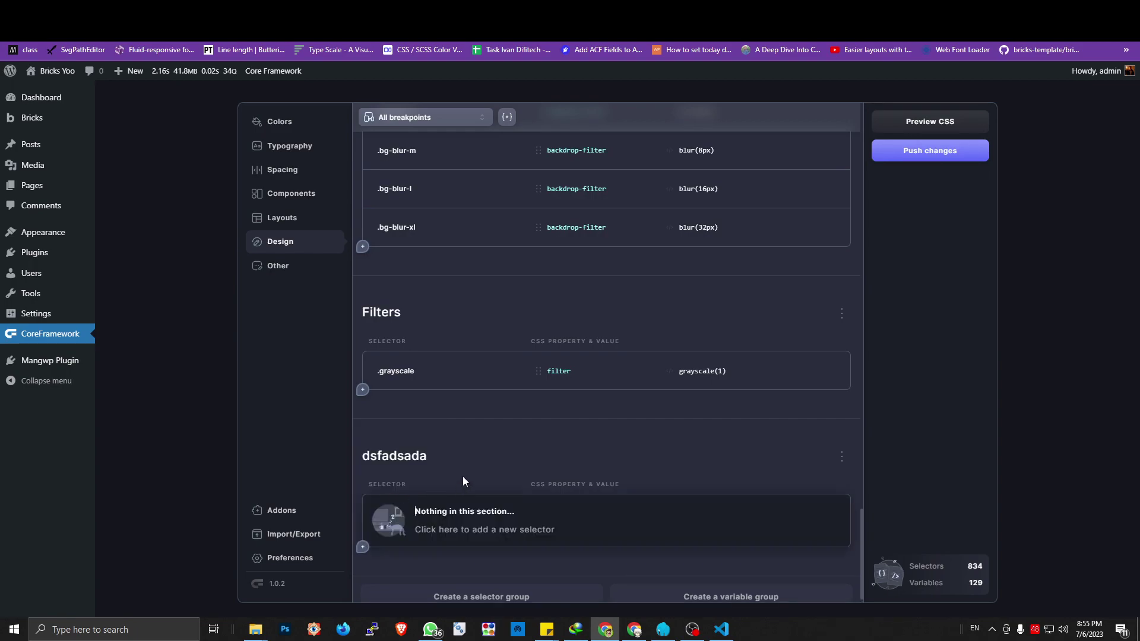
# Clear the new group's name, add an empty selector to it, and remove the whole group from the Design section.
pyautogui.click(466, 455)
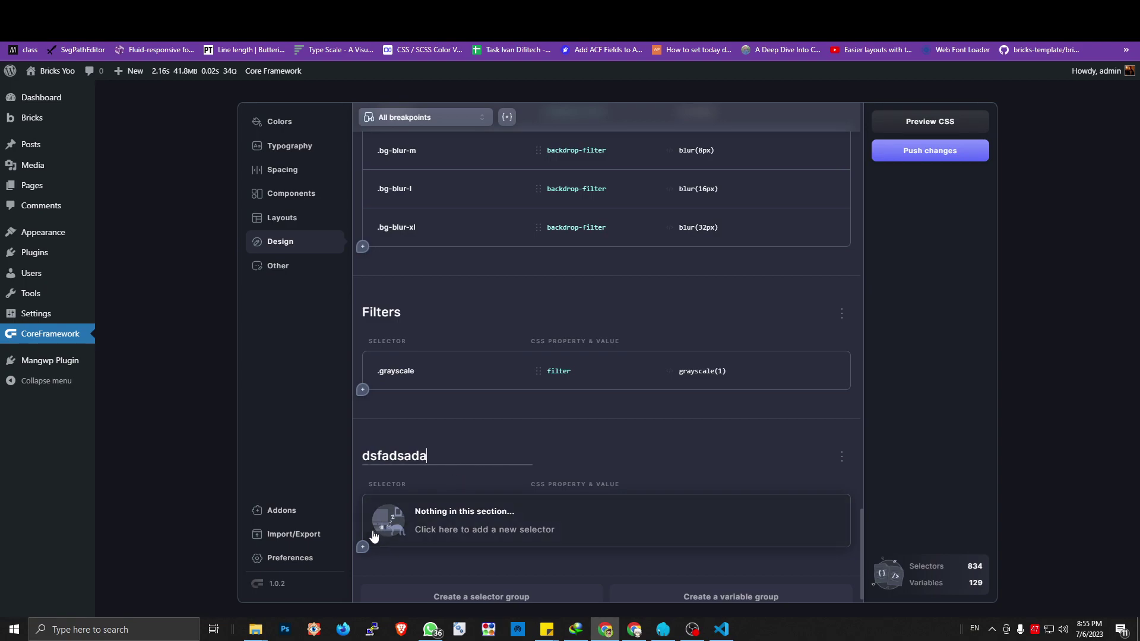
pyautogui.doubleClick(436, 458)
pyautogui.press('BackSpace')
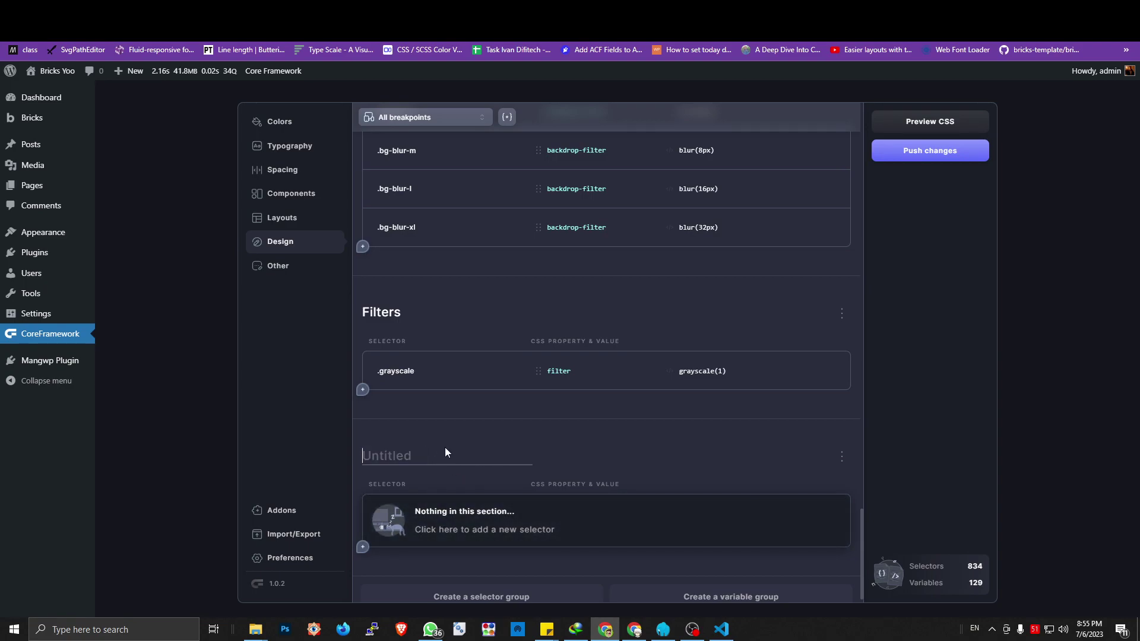
pyautogui.click(508, 532)
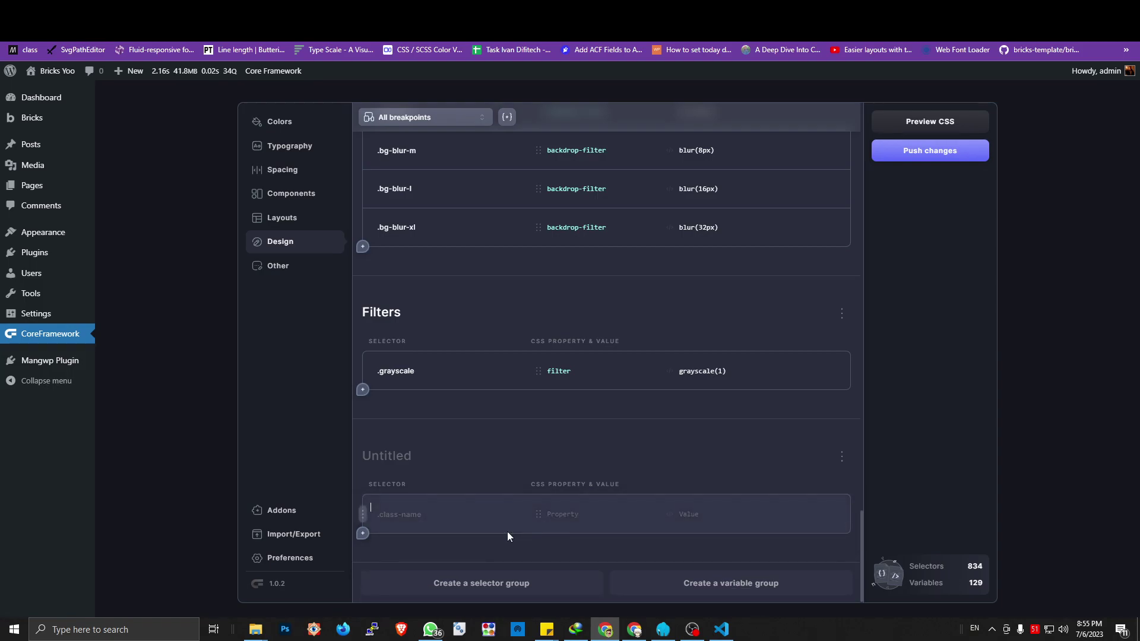
pyautogui.click(842, 458)
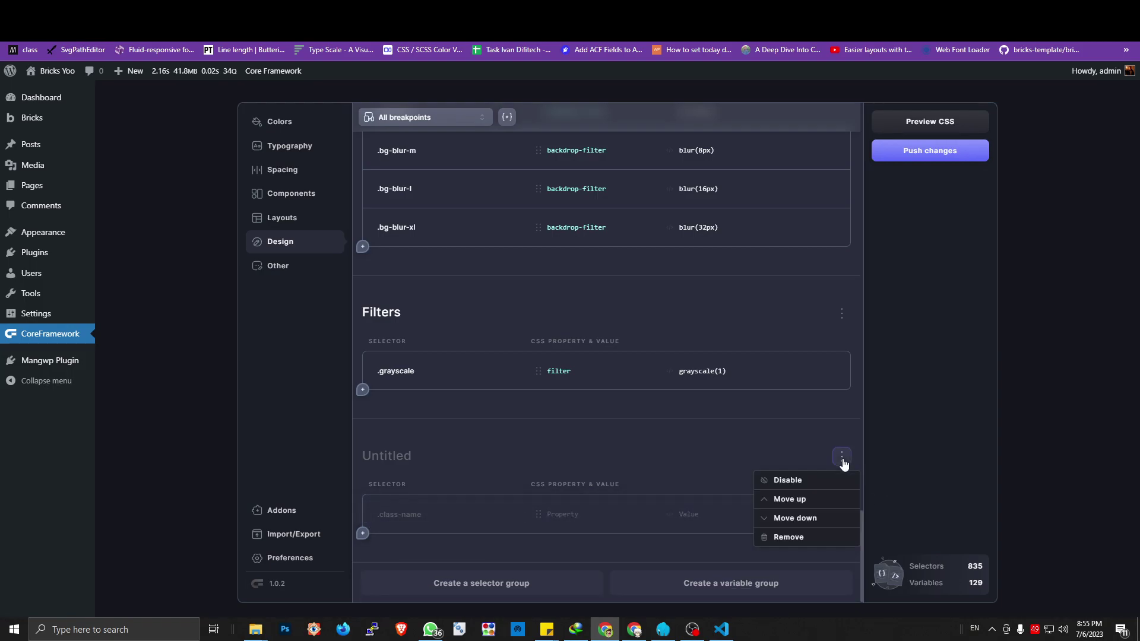
pyautogui.click(789, 537)
pyautogui.click(785, 538)
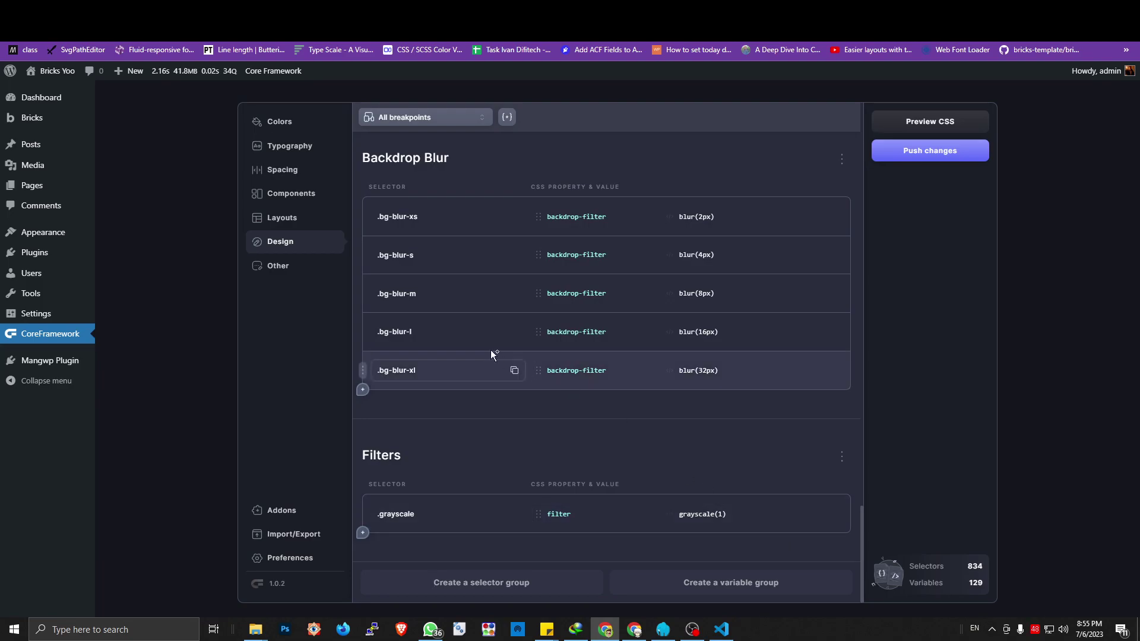
# Look through the Utilities, Positioning and Cursors groups in the Other section.
pyautogui.click(308, 267)
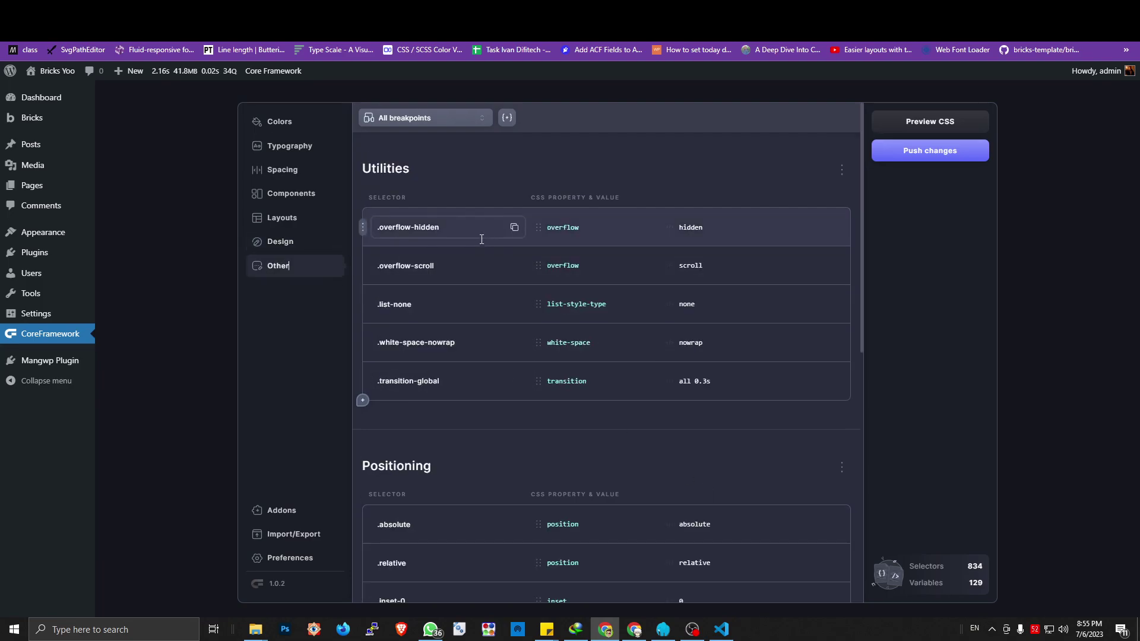
pyautogui.scroll(-10, 473, 245)
pyautogui.scroll(-1, 474, 245)
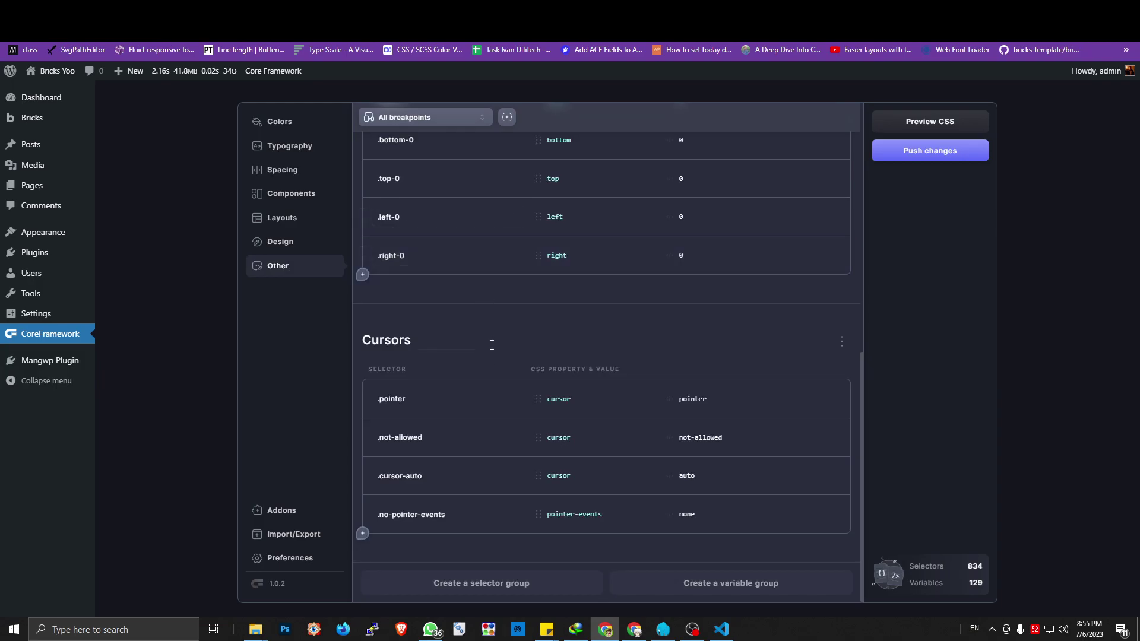
pyautogui.scroll(10, 479, 457)
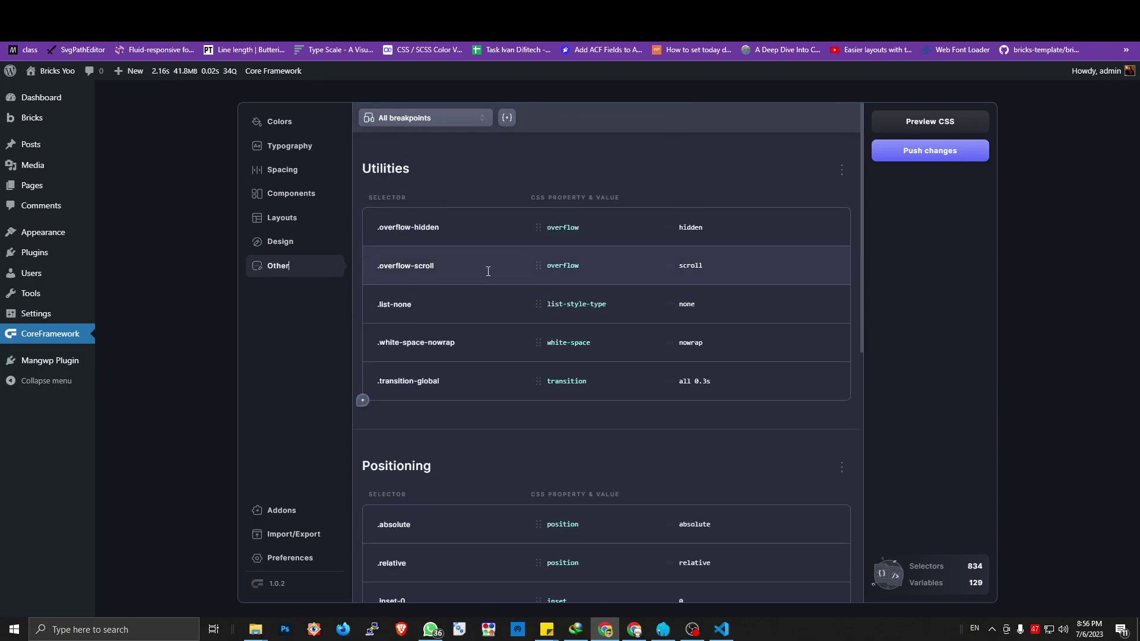
# View the Other section at the (max-width: 1400px) breakpoint and return to All breakpoints.
pyautogui.click(460, 121)
pyautogui.click(439, 164)
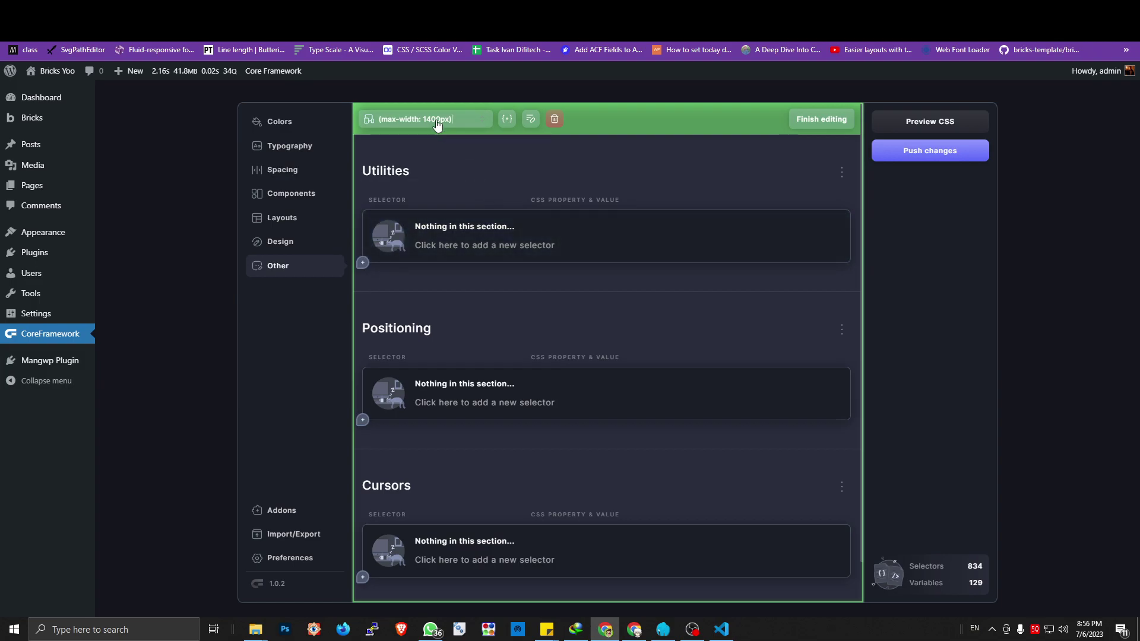
pyautogui.scroll(-1, 514, 284)
pyautogui.scroll(1, 514, 284)
pyautogui.click(452, 126)
pyautogui.click(441, 145)
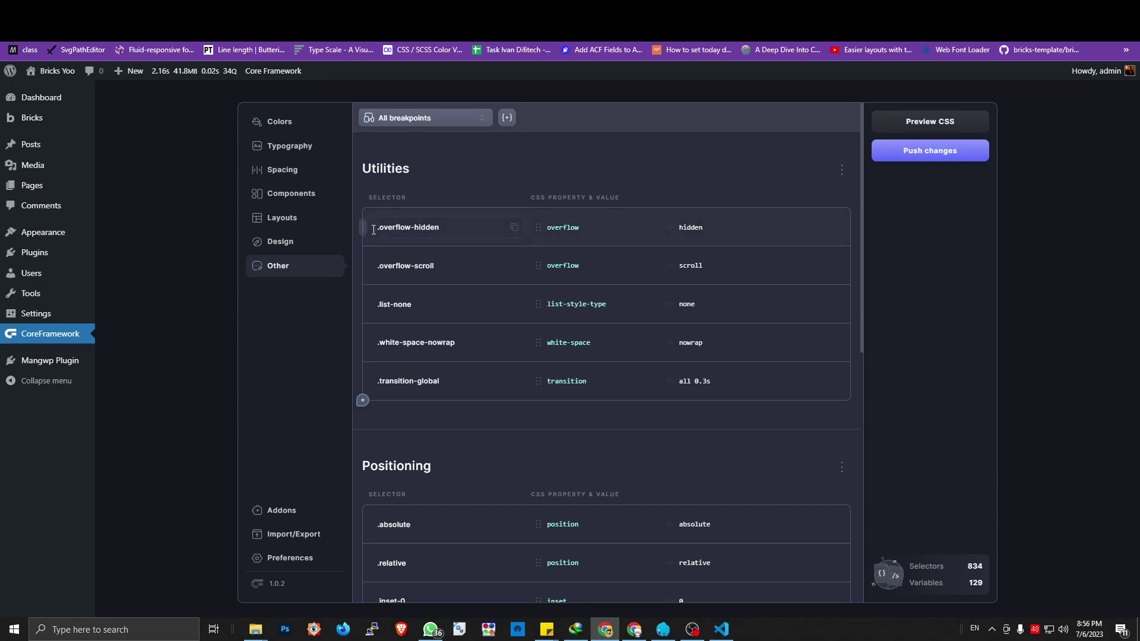
# Open the .btn component for editing and add the modifier is-large to it.
pyautogui.click(306, 157)
pyautogui.click(298, 177)
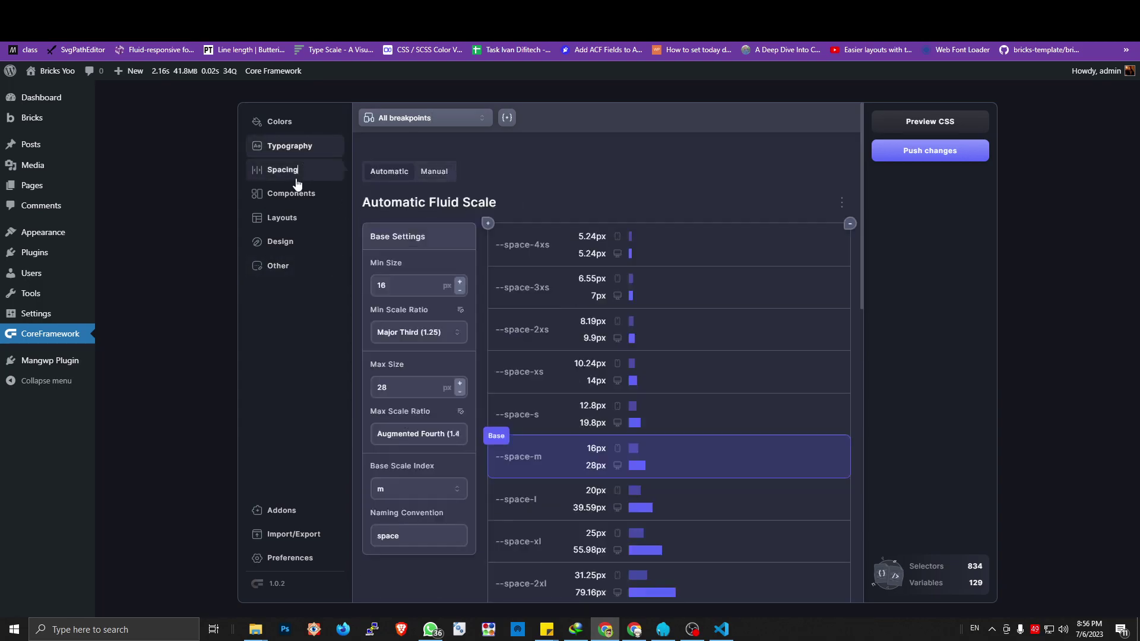
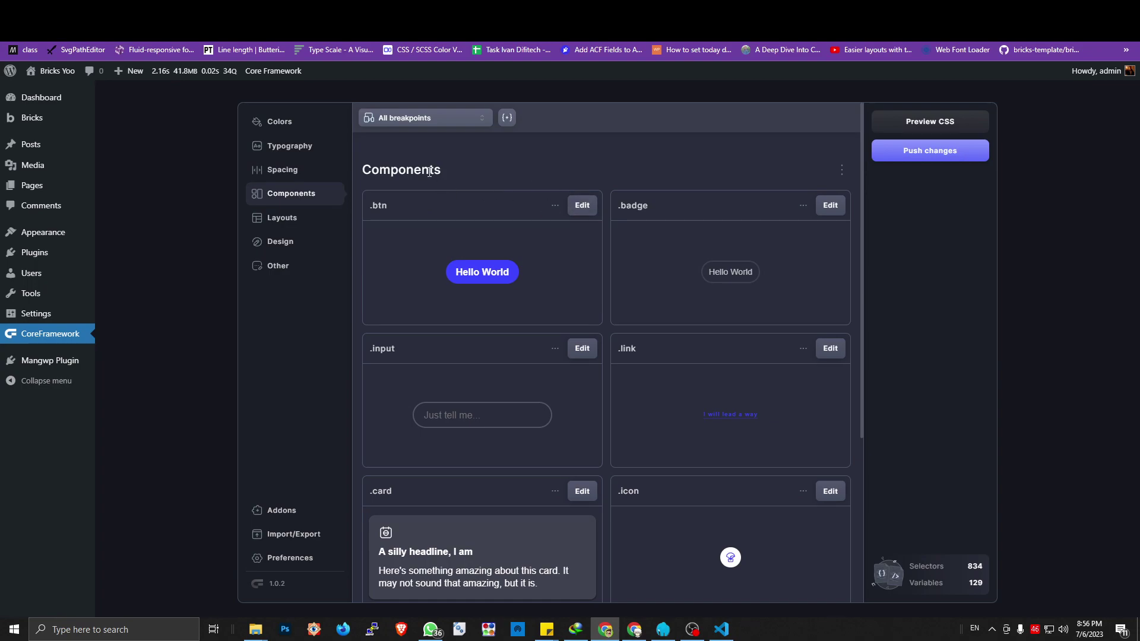
pyautogui.click(582, 205)
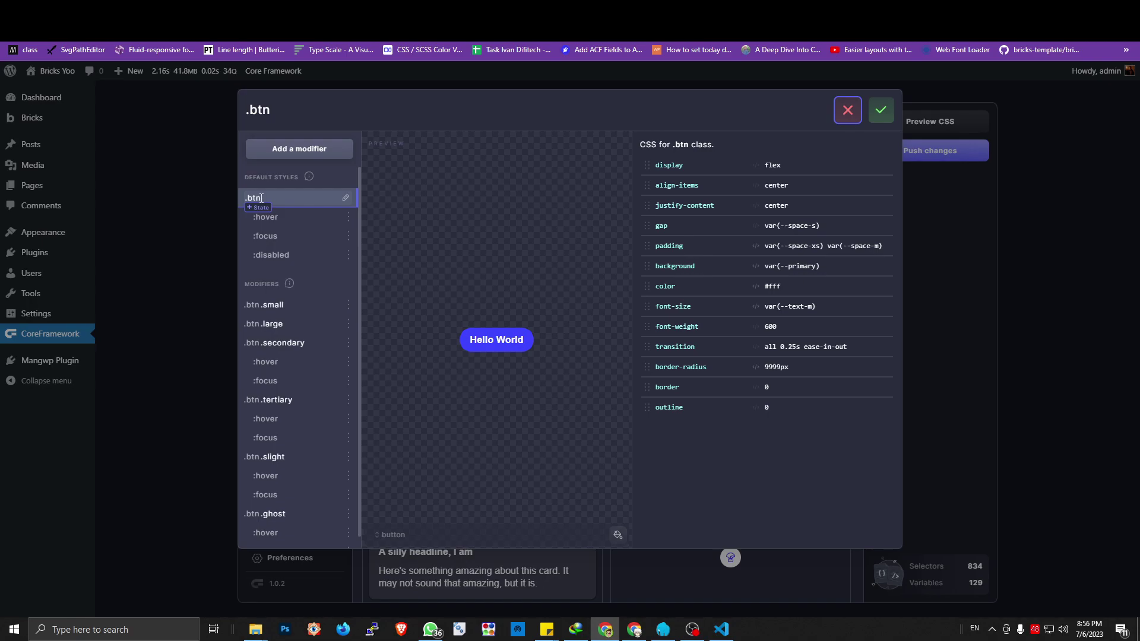
pyautogui.click(283, 155)
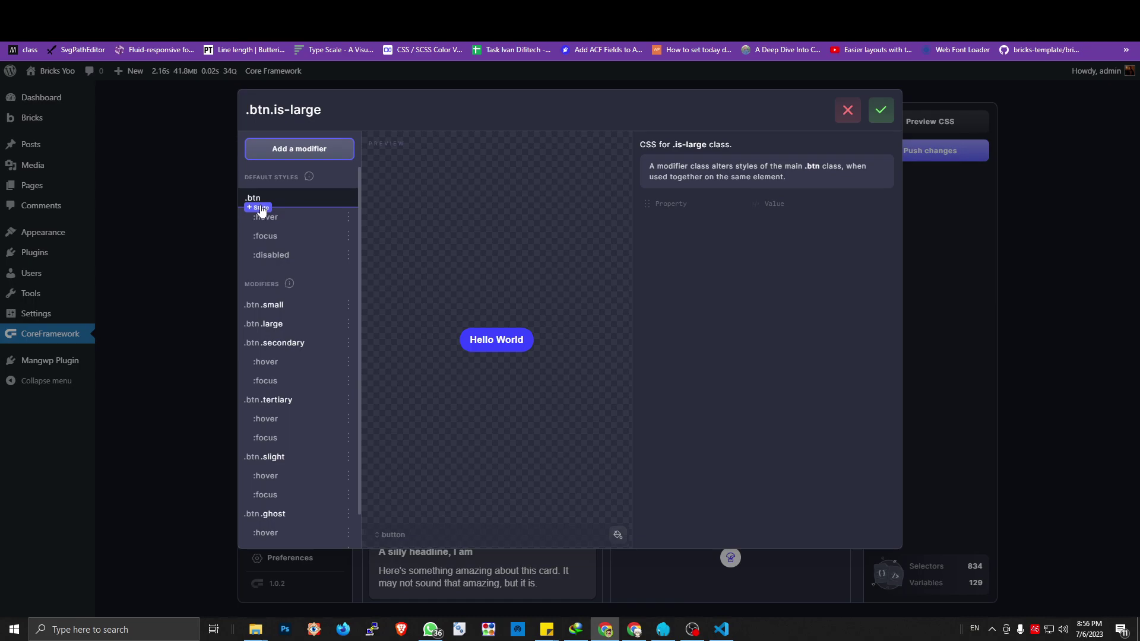
# Add an active state to the .btn class and check the CSS properties suggested for it.
pyautogui.click(261, 208)
pyautogui.click(261, 209)
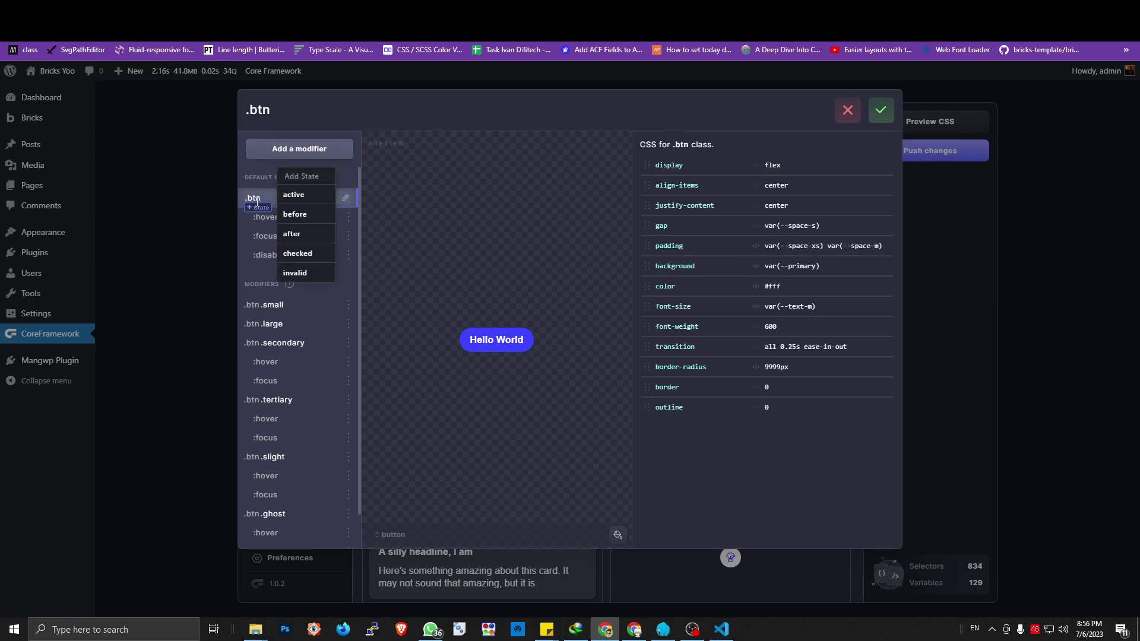
pyautogui.click(295, 196)
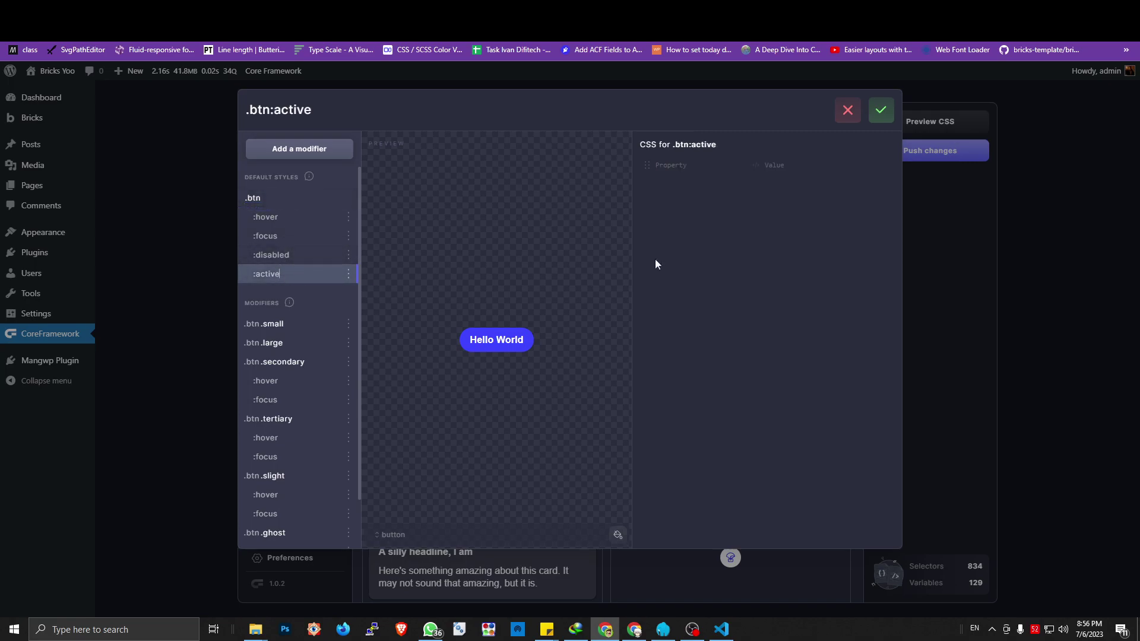
pyautogui.click(676, 168)
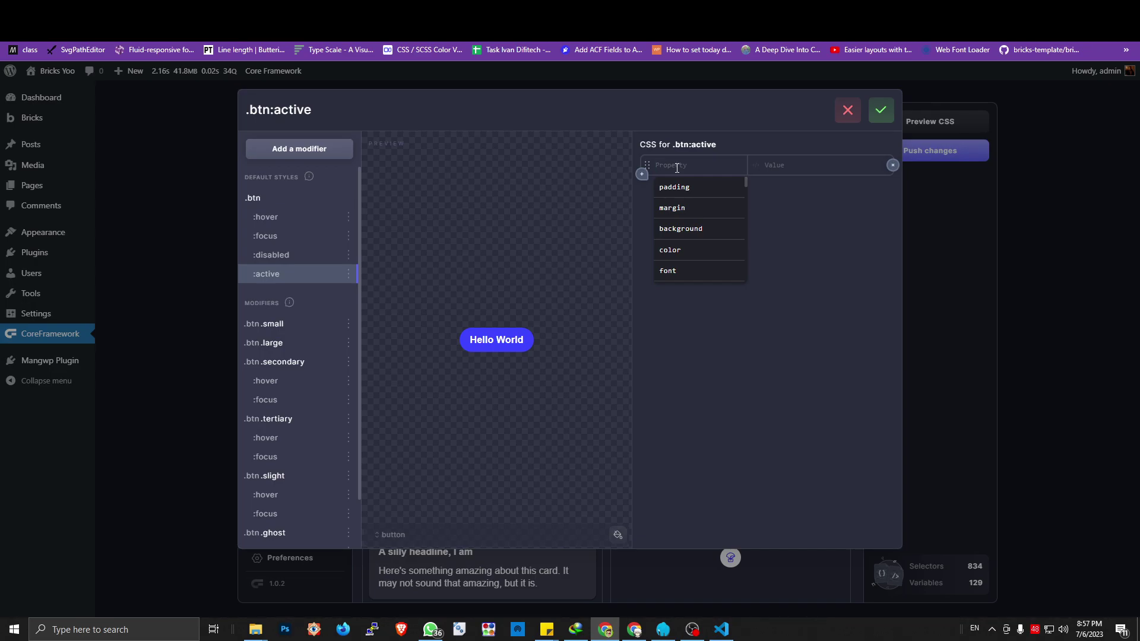
pyautogui.click(678, 332)
# Review the CSS and preview of the .btn class's focus and disabled states.
pyautogui.click(302, 255)
pyautogui.click(295, 236)
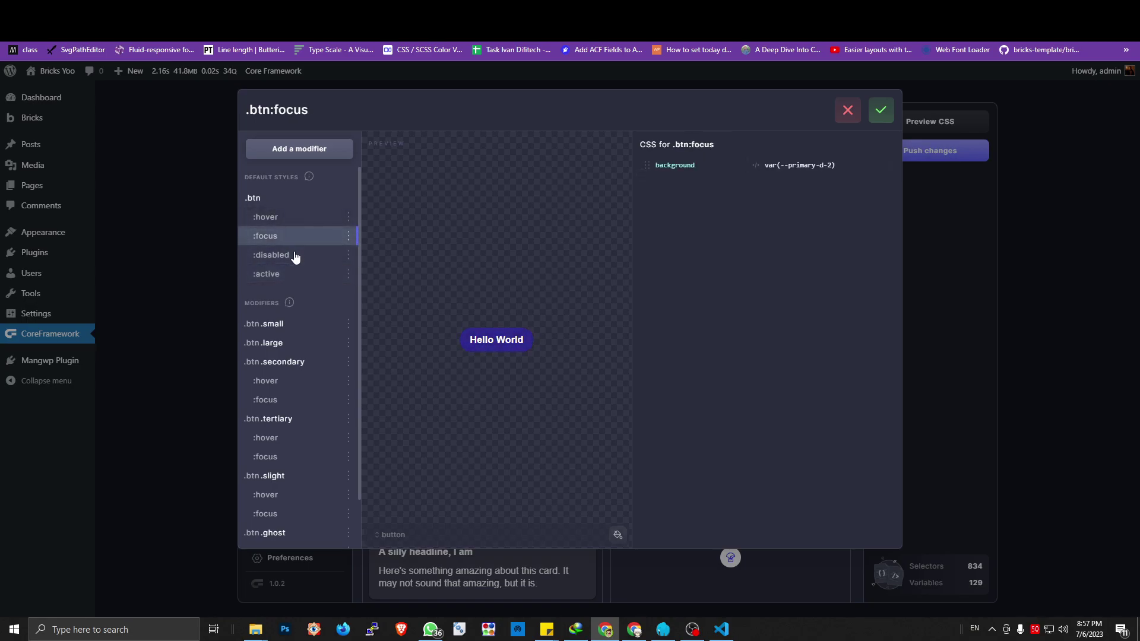
pyautogui.click(295, 255)
pyautogui.scroll(-1, 276, 339)
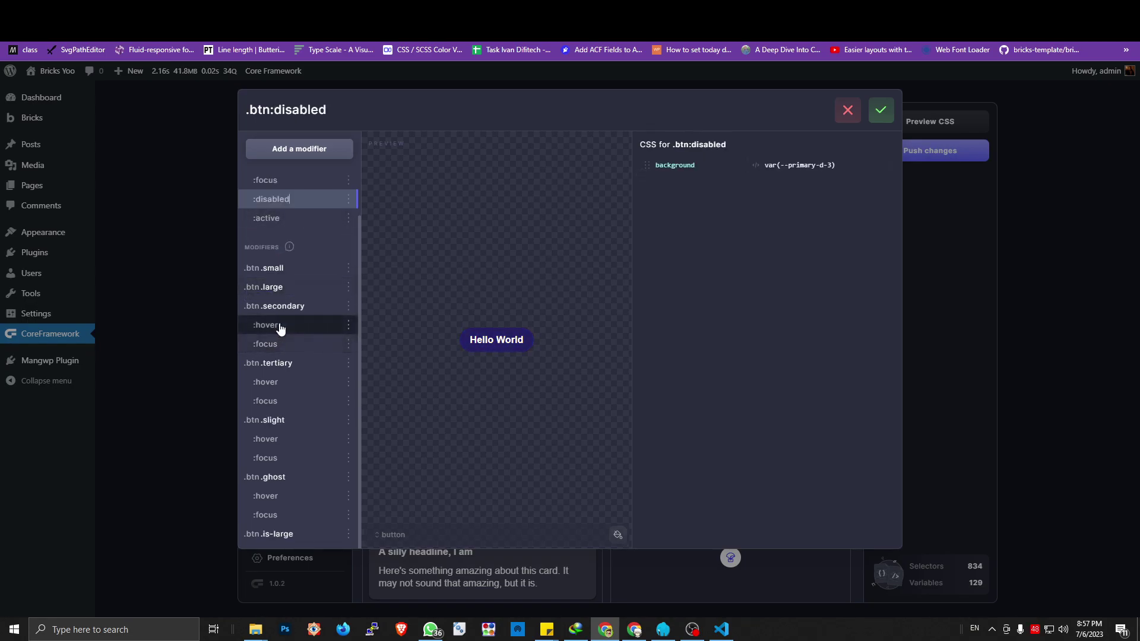
# Review the states and modifiers listed for the .btn class and save the component's edits.
pyautogui.scroll(1, 297, 381)
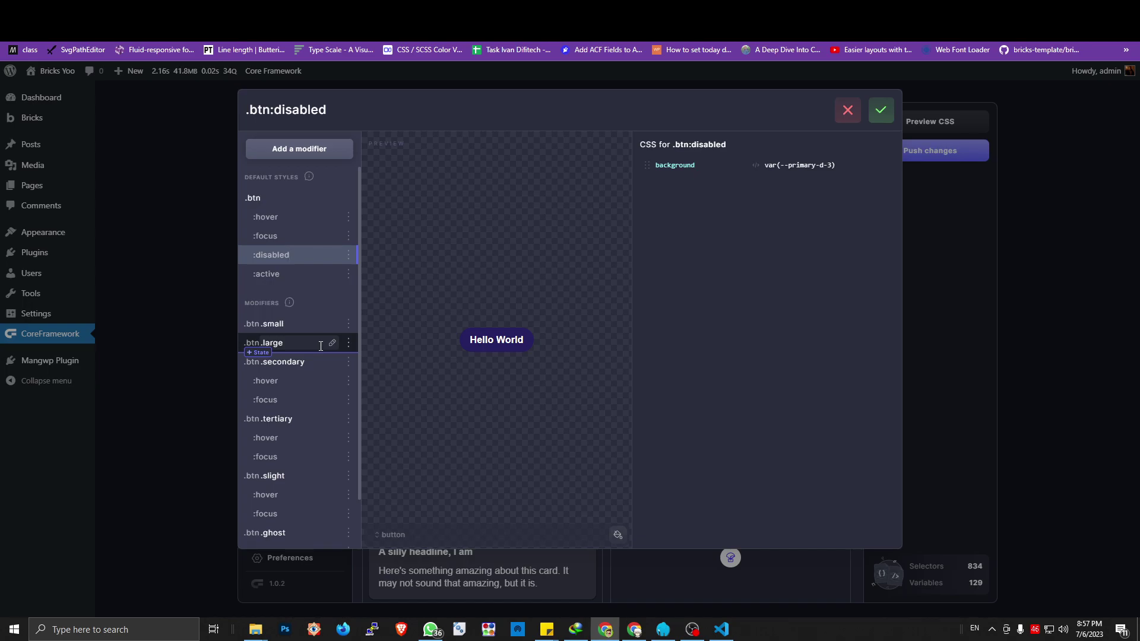
pyautogui.scroll(-1, 320, 346)
pyautogui.scroll(1, 321, 361)
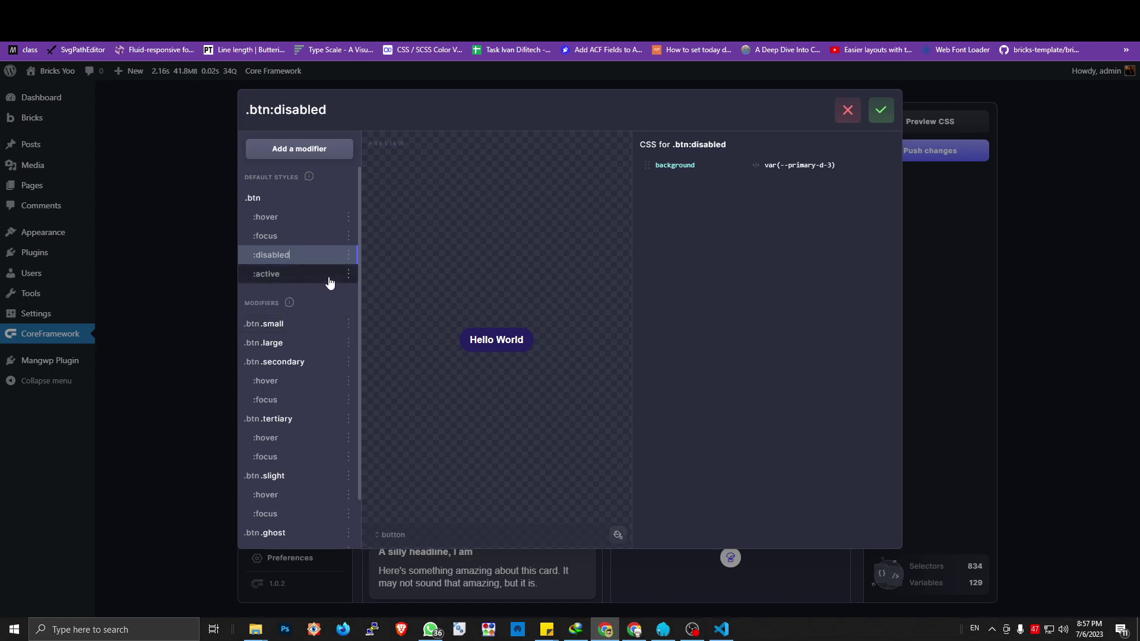
pyautogui.scroll(-1, 327, 285)
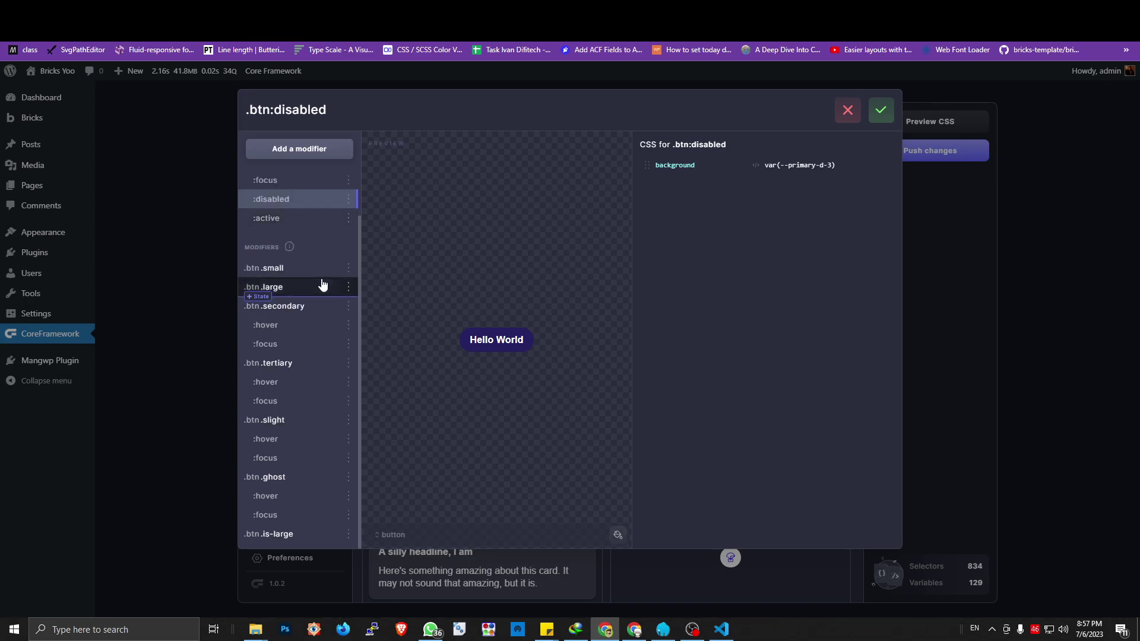
pyautogui.scroll(1, 327, 279)
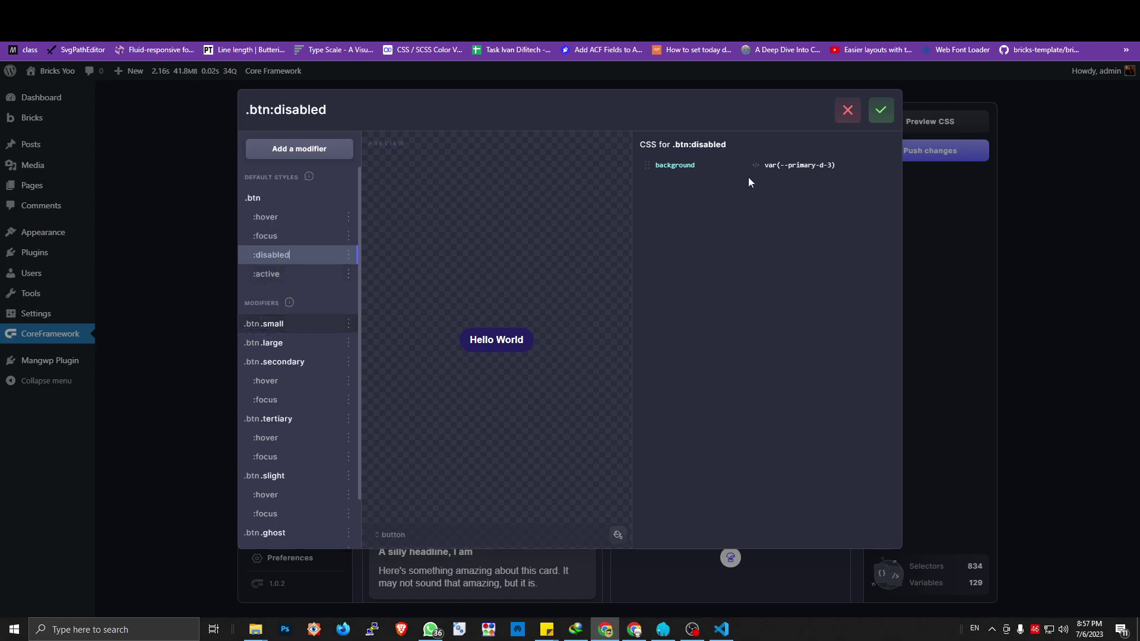
pyautogui.click(881, 110)
pyautogui.scroll(-4, 699, 300)
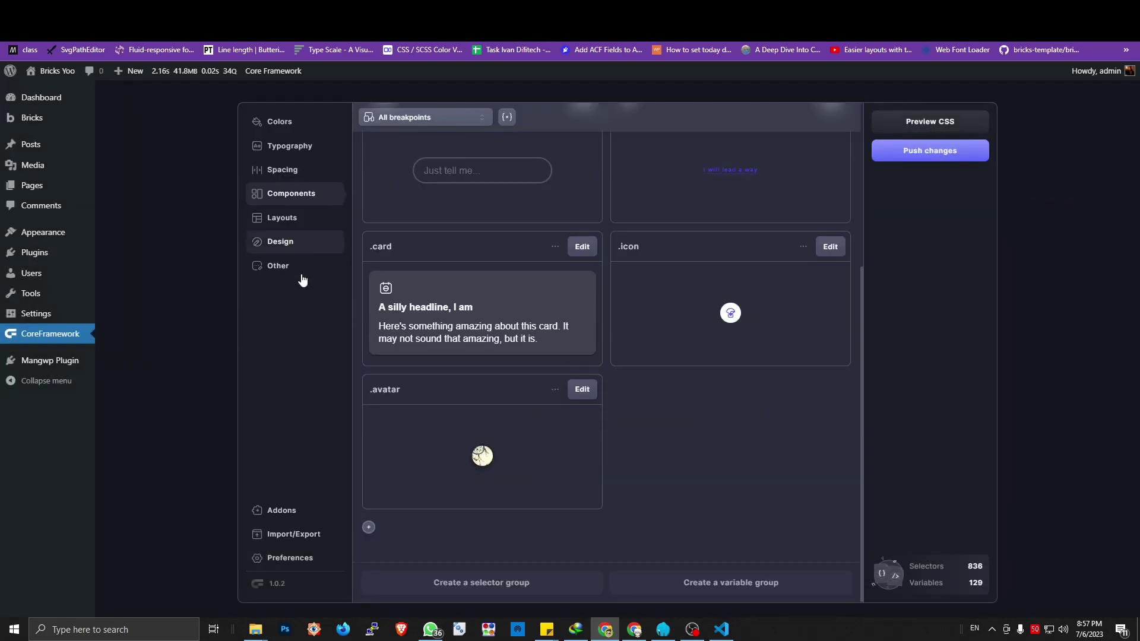
# Examine the project and plugin preferences, including class prefix, screen widths, root font size, theme and reset options.
pyautogui.click(297, 557)
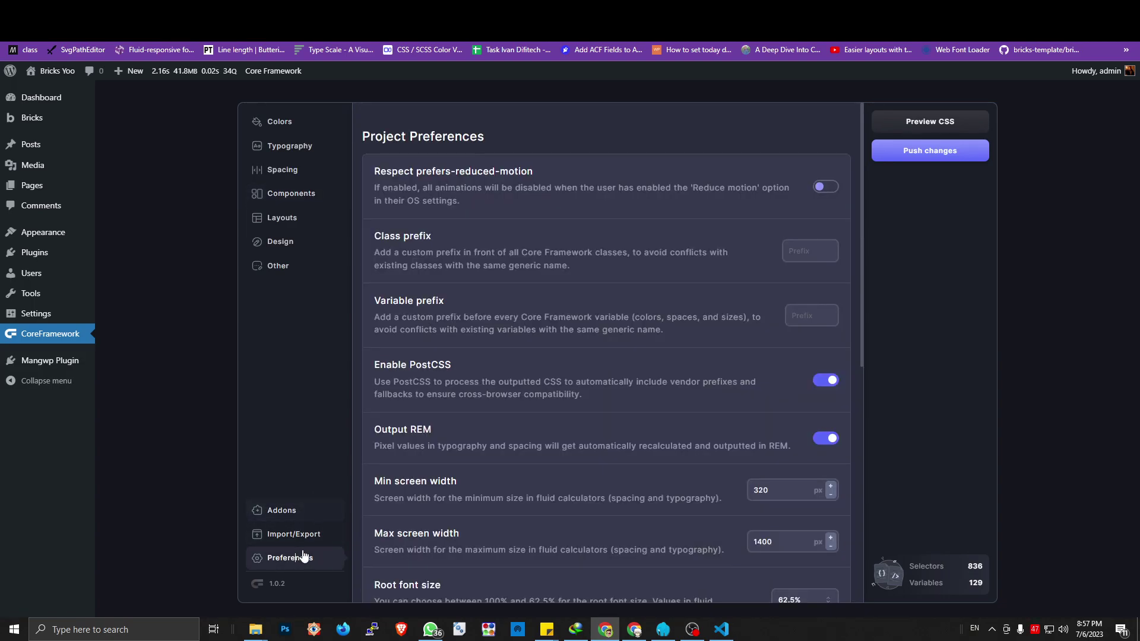
pyautogui.click(799, 244)
pyautogui.scroll(-3, 729, 353)
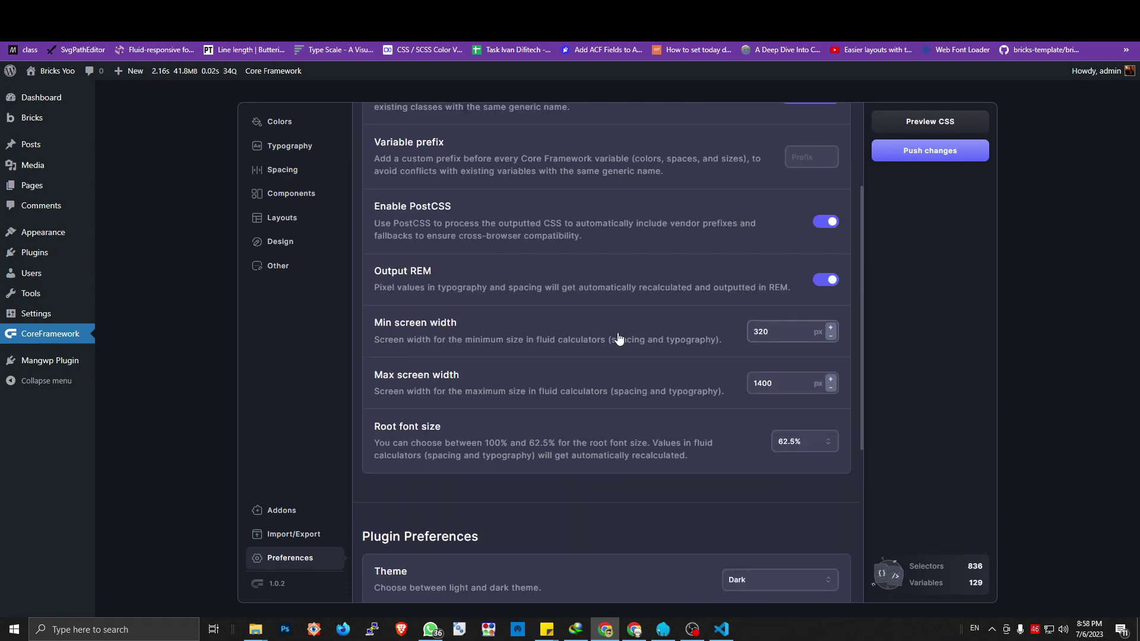
pyautogui.scroll(-3, 611, 379)
pyautogui.scroll(-3, 608, 377)
pyautogui.scroll(8, 612, 362)
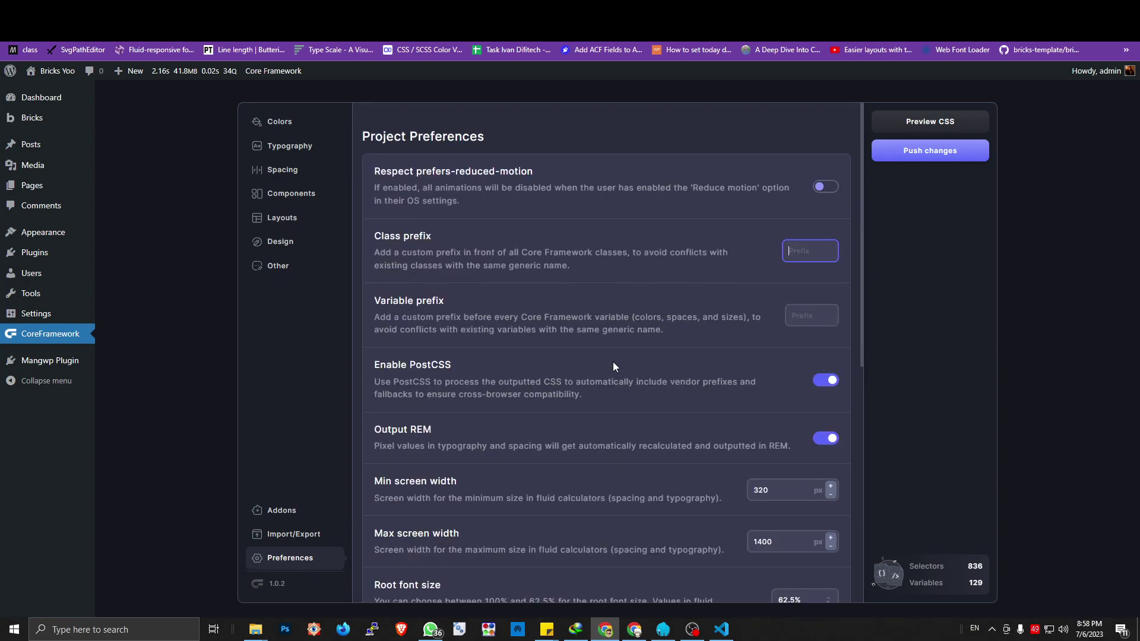
pyautogui.scroll(-8, 613, 363)
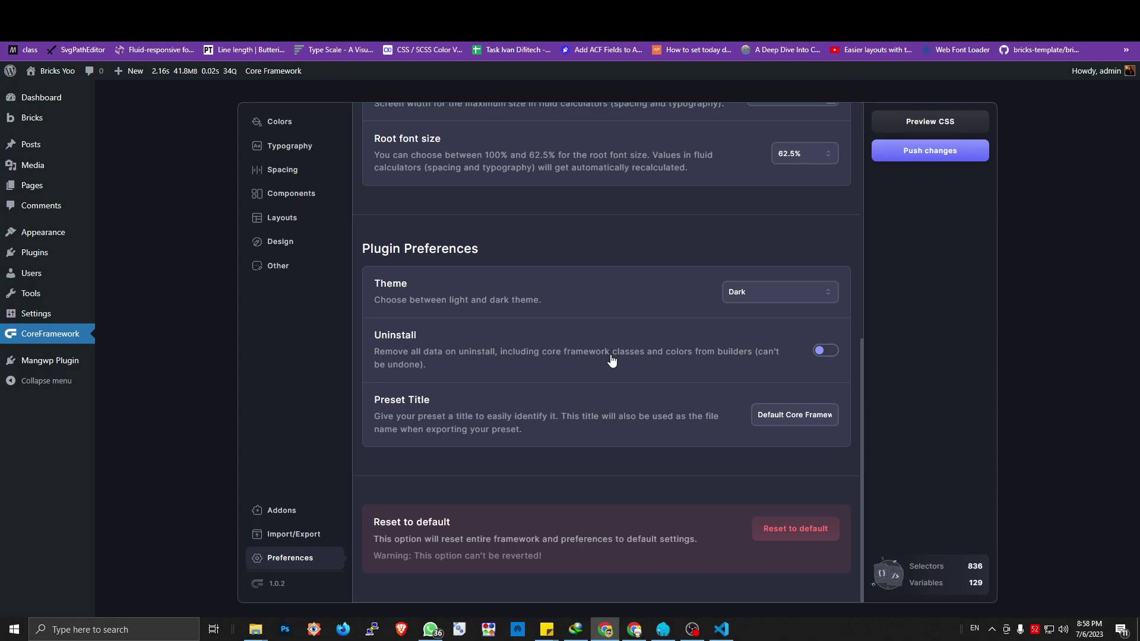
pyautogui.scroll(8, 610, 356)
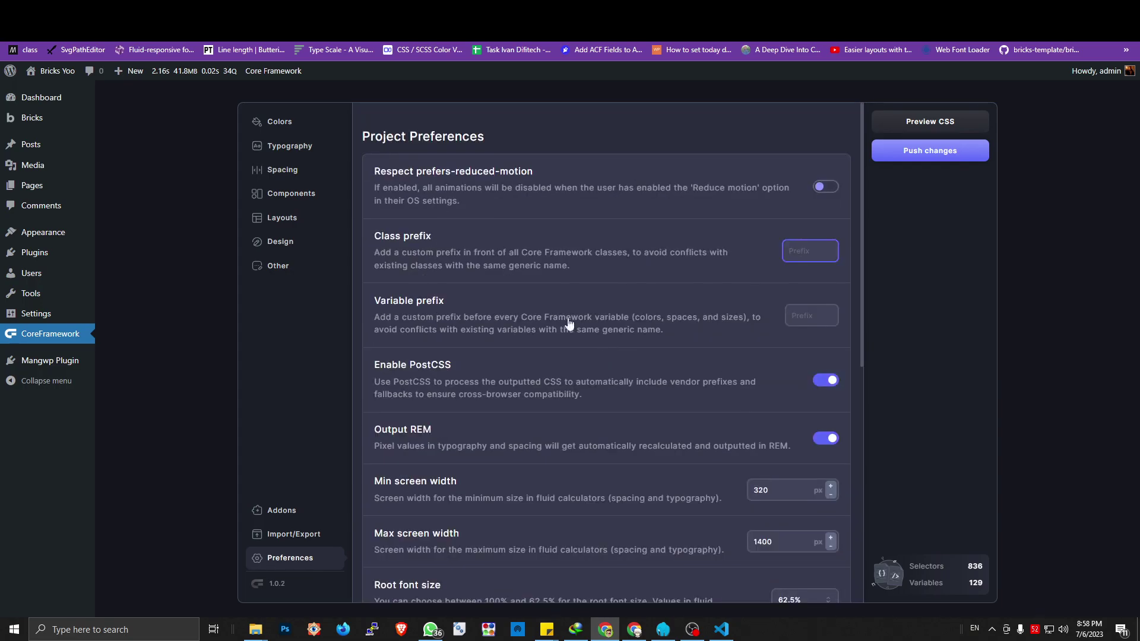
# View the framework's import and export options and the available builder addons.
pyautogui.click(276, 266)
pyautogui.click(293, 536)
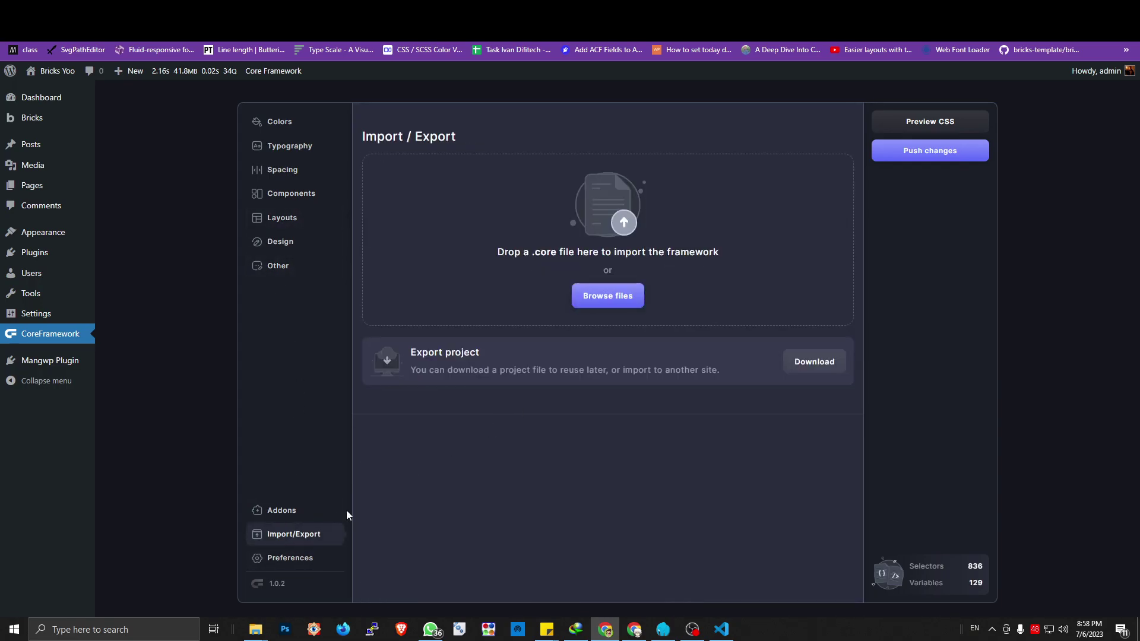
pyautogui.click(314, 556)
pyautogui.click(294, 512)
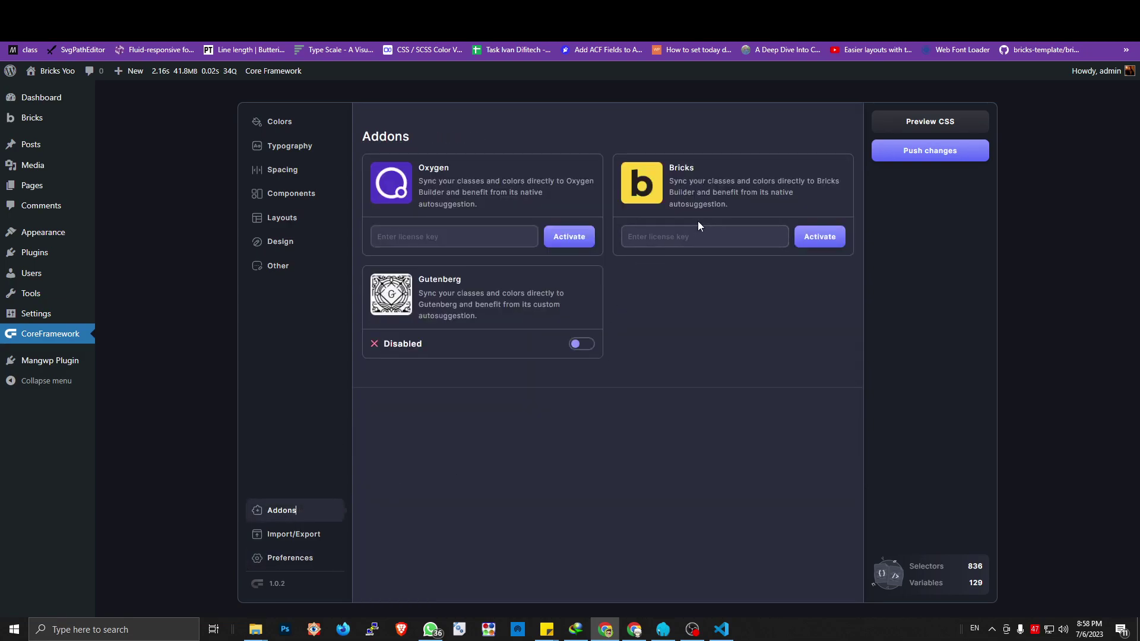
# Switch to the Core Framework website and open the Bricks Builder integration's product page from the home page.
pyautogui.hotkey('ctrl', 'Tab')
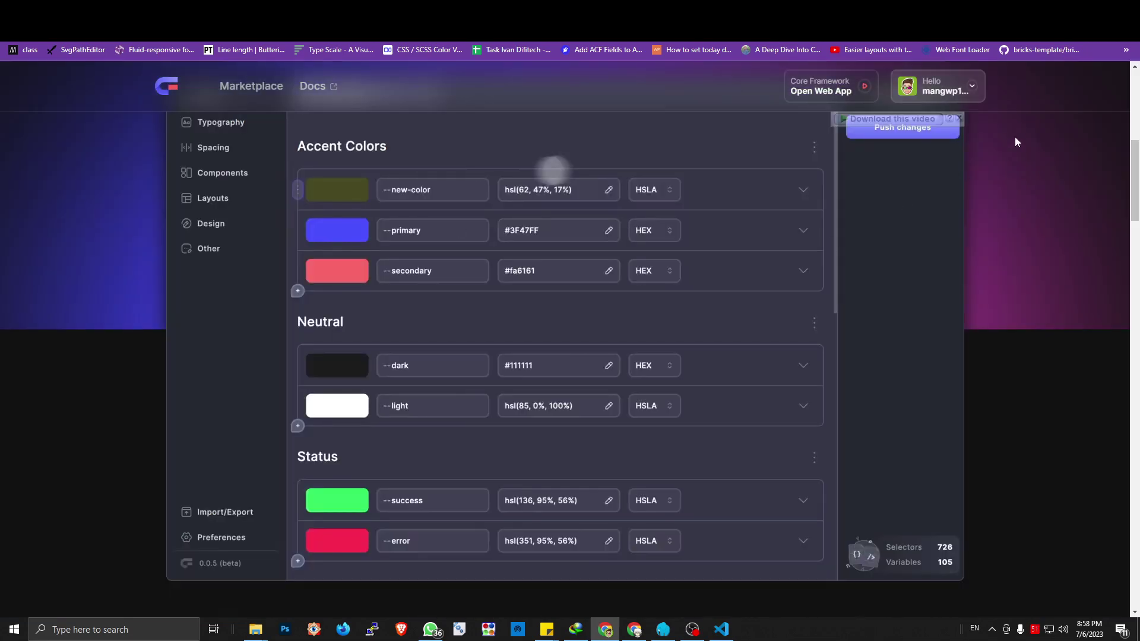
pyautogui.scroll(-3, 1011, 244)
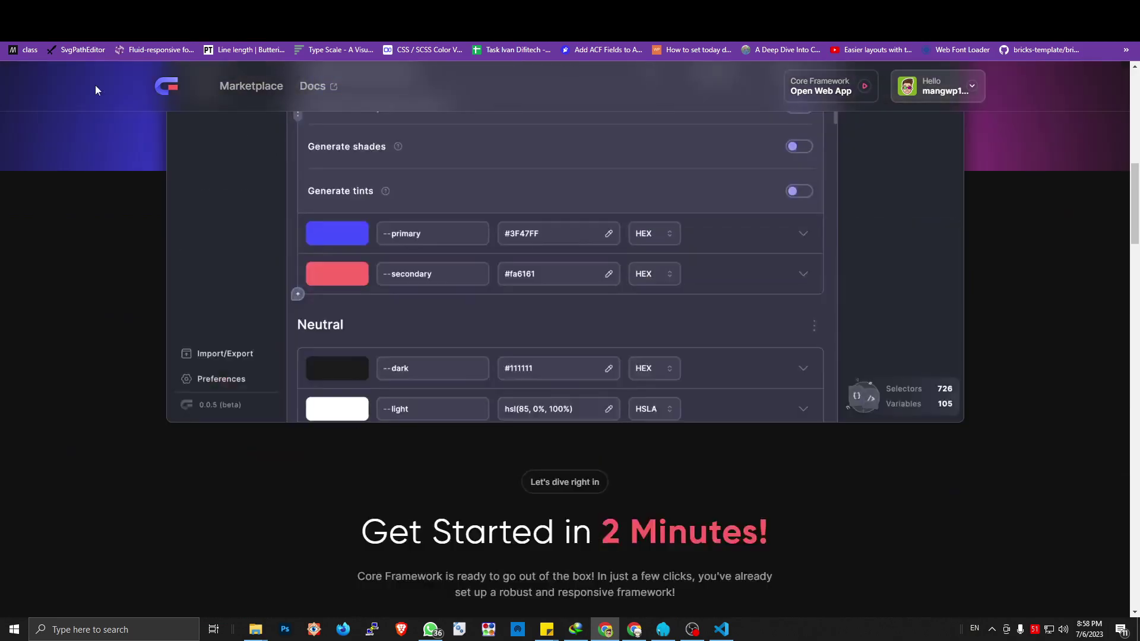
pyautogui.click(174, 92)
pyautogui.scroll(-20, 762, 320)
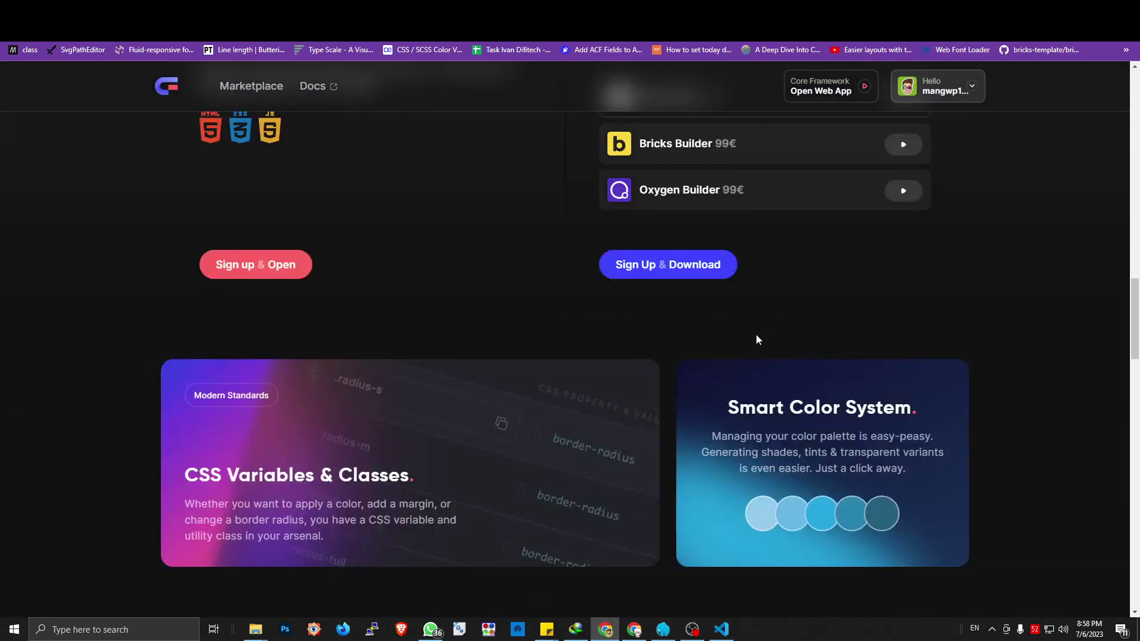
pyautogui.scroll(3, 758, 340)
pyautogui.click(902, 304)
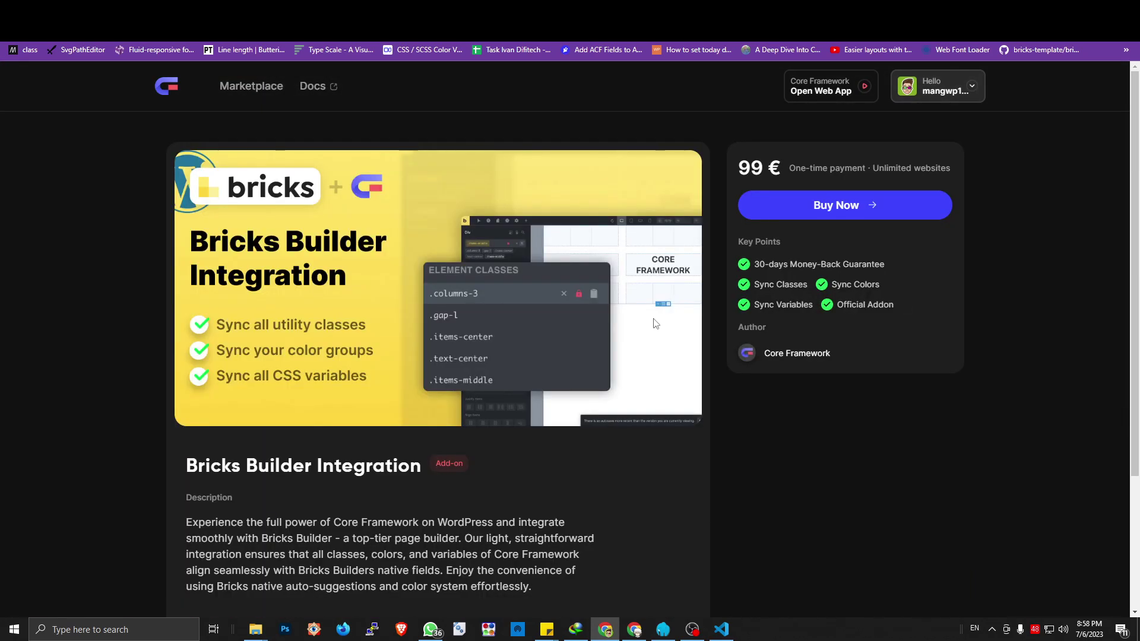
# Review the key points of the Bricks Builder Integration add-on, highlighting the synced classes, colors and variables.
pyautogui.tripleClick(806, 286)
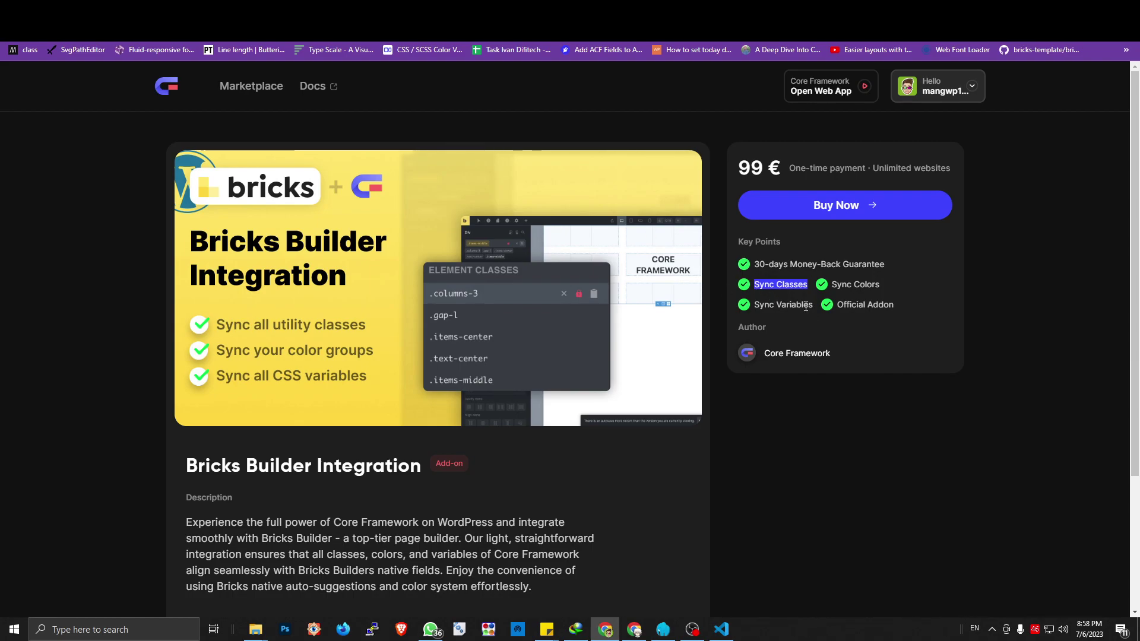
pyautogui.moveTo(831, 285); pyautogui.dragTo(755, 308)
pyautogui.moveTo(897, 308); pyautogui.dragTo(840, 307)
pyautogui.click(853, 323)
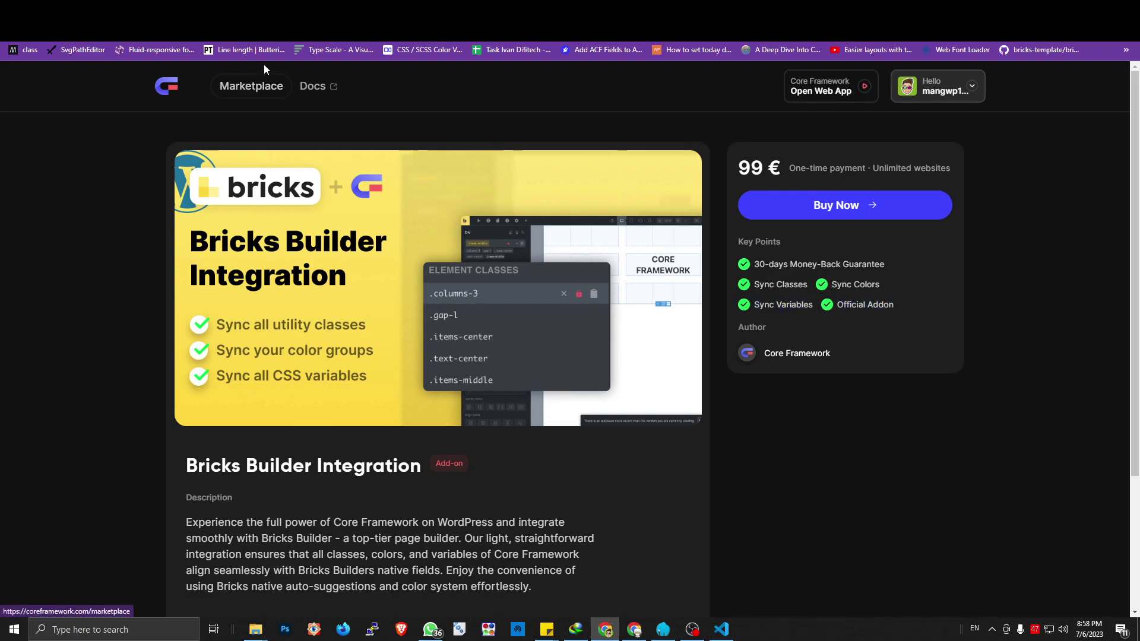
pyautogui.hotkey('ctrl', 'Tab')
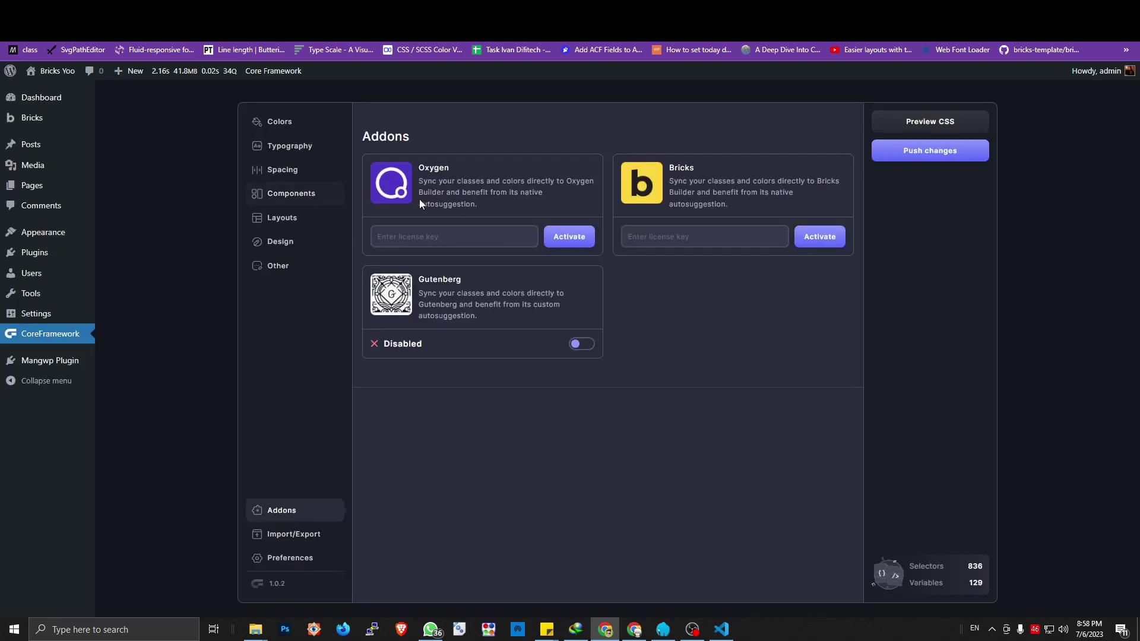
pyautogui.hotkey('ctrl', 'shift', 'Tab')
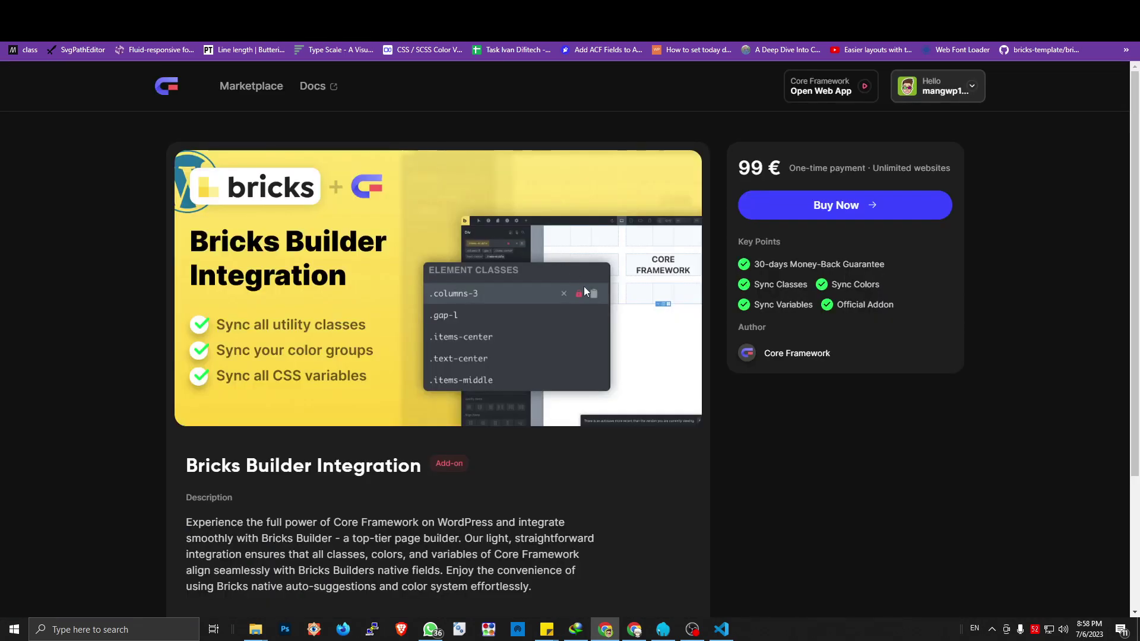
pyautogui.scroll(-3, 585, 296)
pyautogui.scroll(3, 308, 258)
# Return to the Core Framework home page and look through its integrations and feature sections down to the footer.
pyautogui.click(167, 87)
pyautogui.scroll(-10, 455, 260)
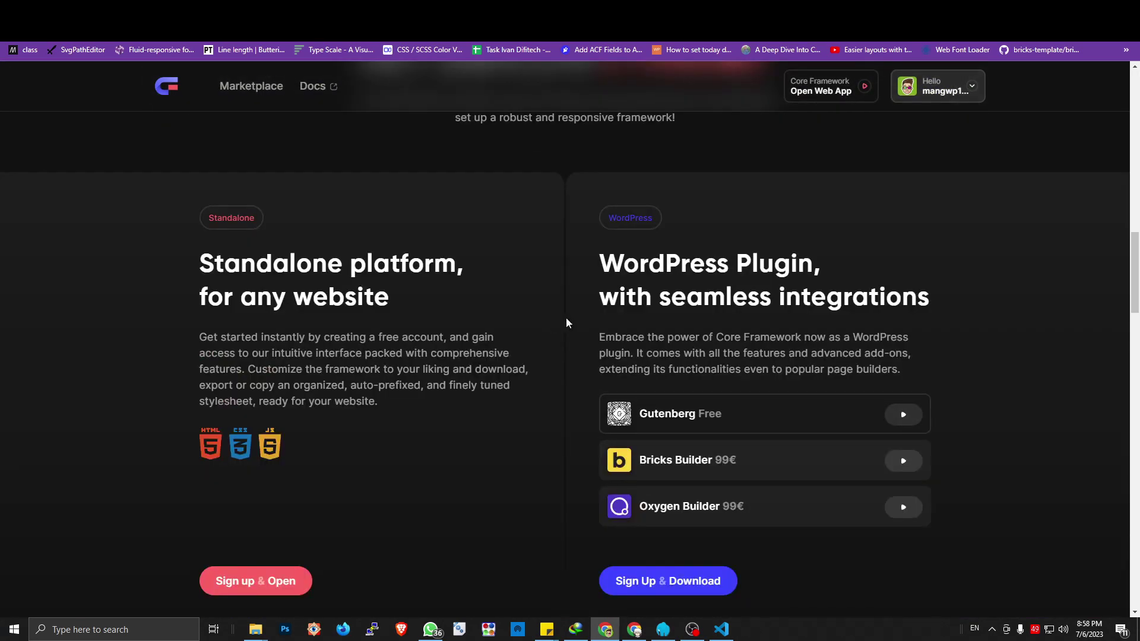
pyautogui.scroll(-10, 632, 332)
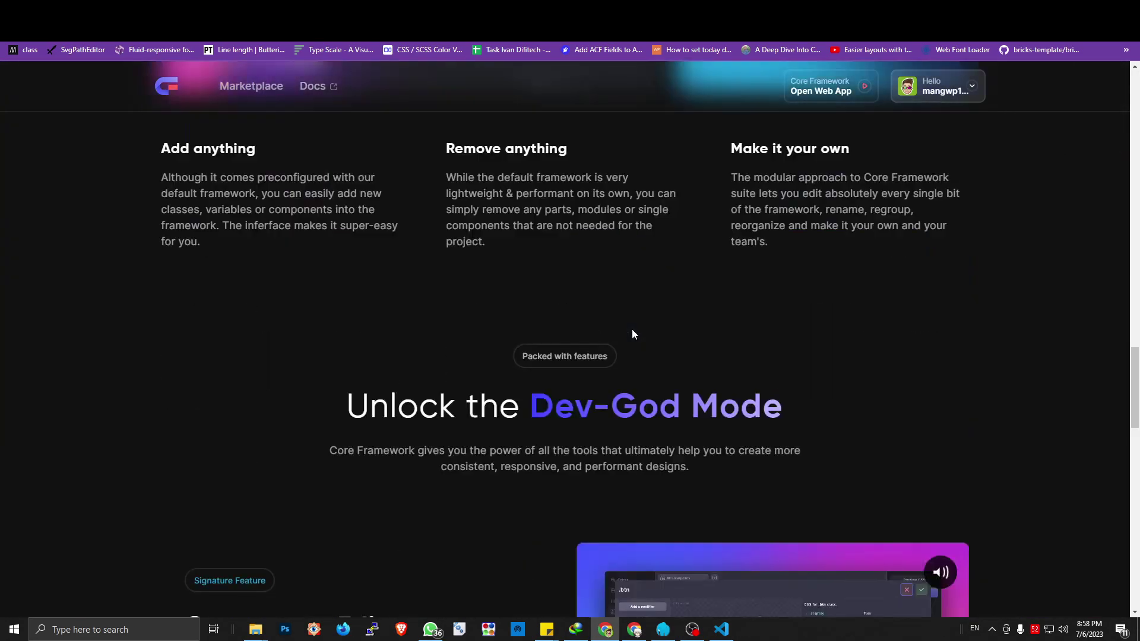
pyautogui.scroll(-20, 632, 330)
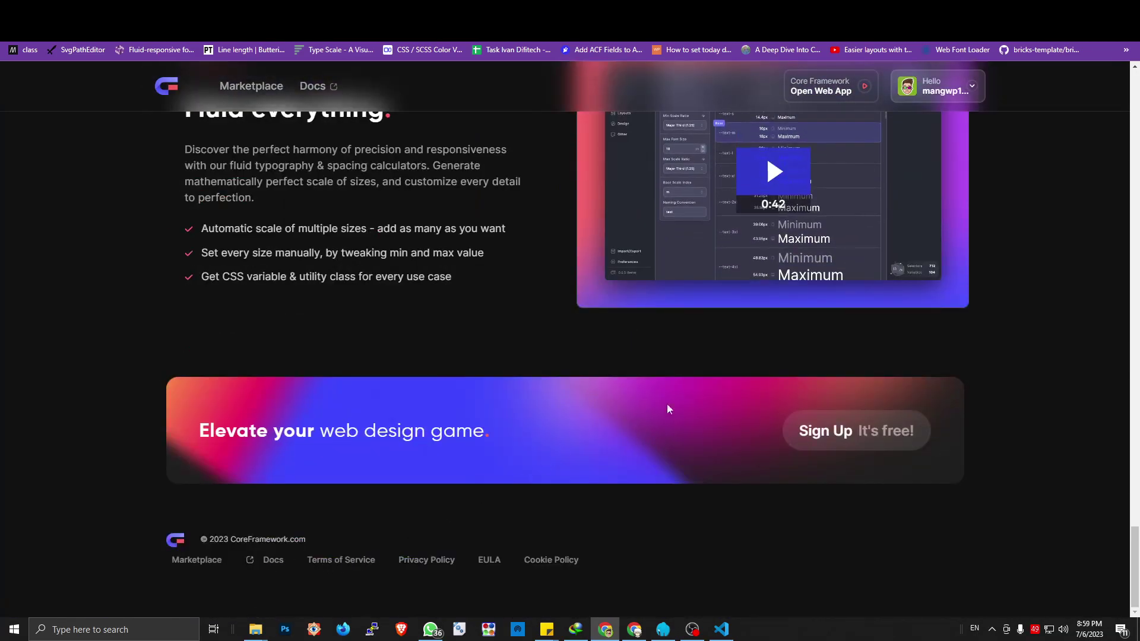
pyautogui.scroll(8, 479, 341)
pyautogui.scroll(12, 478, 342)
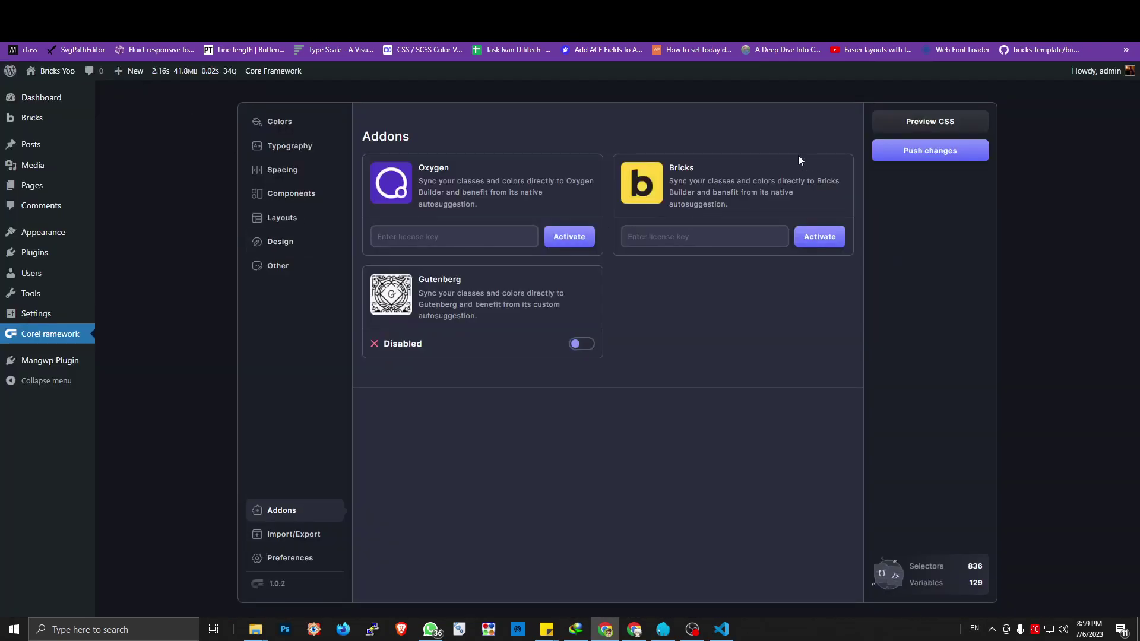
# Preview the framework's generated CSS in the WordPress plugin and look through its component rules.
pyautogui.click(901, 125)
pyautogui.click(898, 126)
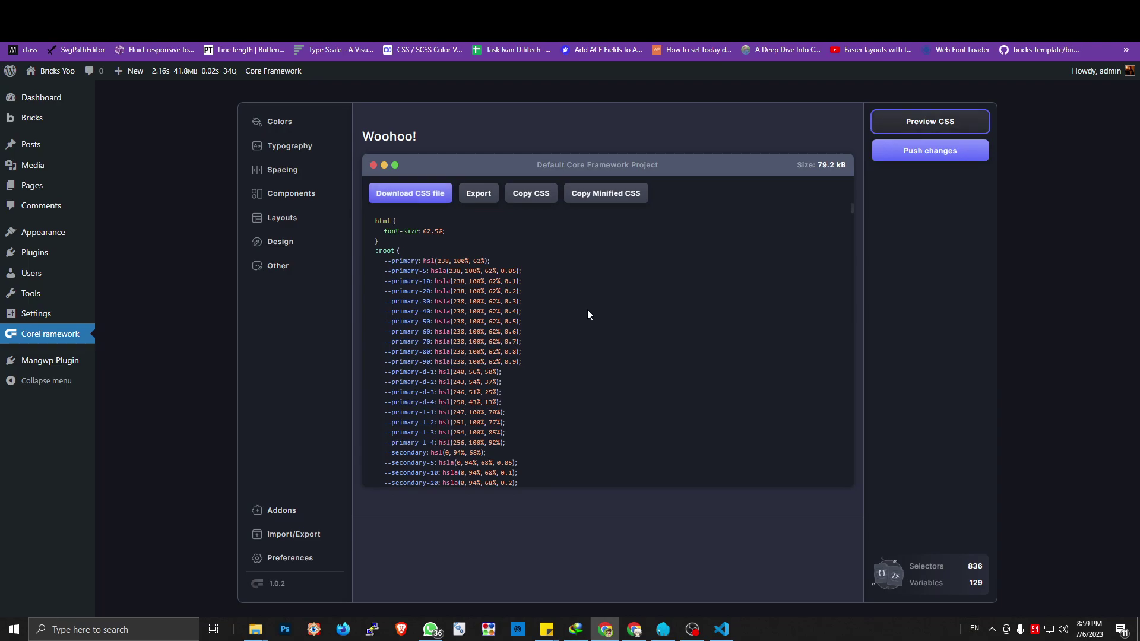
pyautogui.scroll(-15, 464, 283)
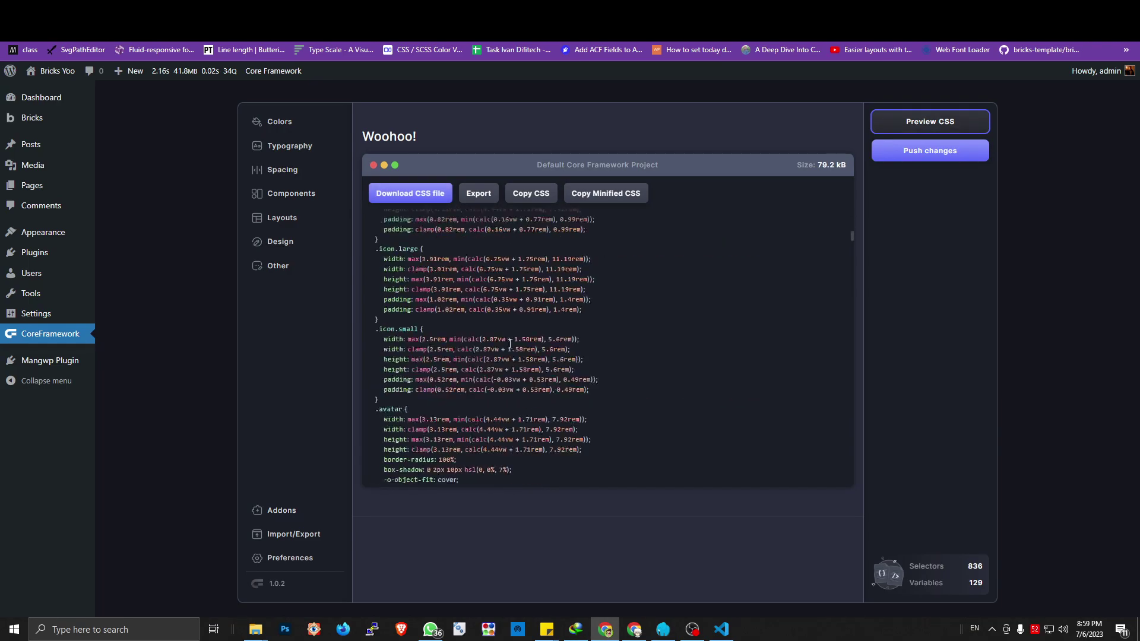
pyautogui.moveTo(851, 252); pyautogui.dragTo(829, 471)
pyautogui.click(533, 240)
pyautogui.scroll(10, 487, 227)
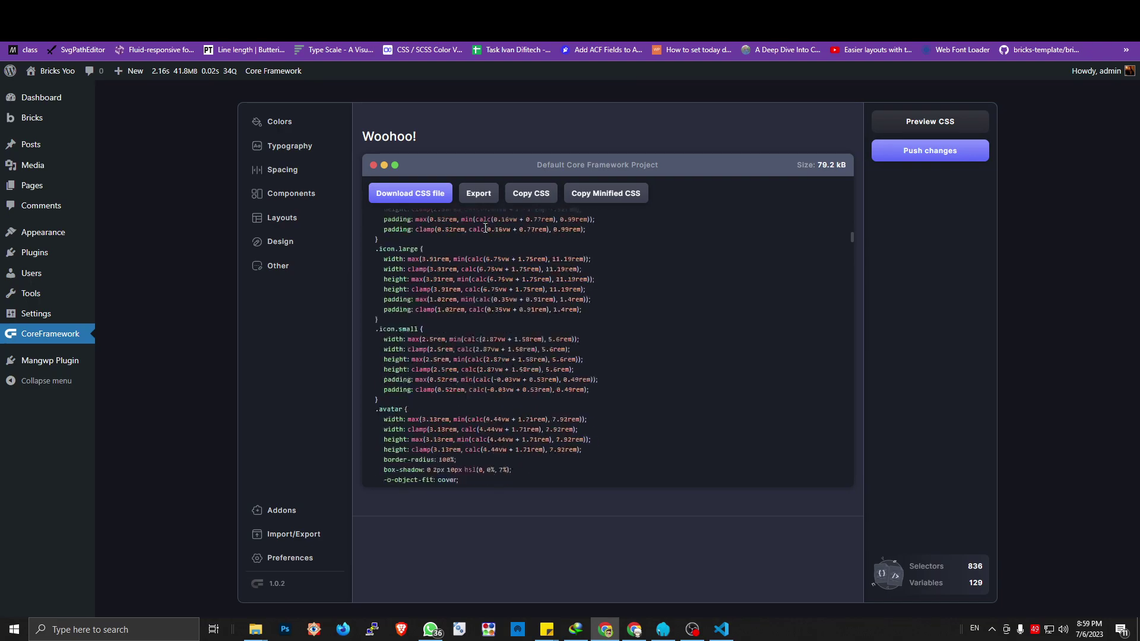
# Export the framework project as a .core file and copy the minified CSS.
pyautogui.click(472, 199)
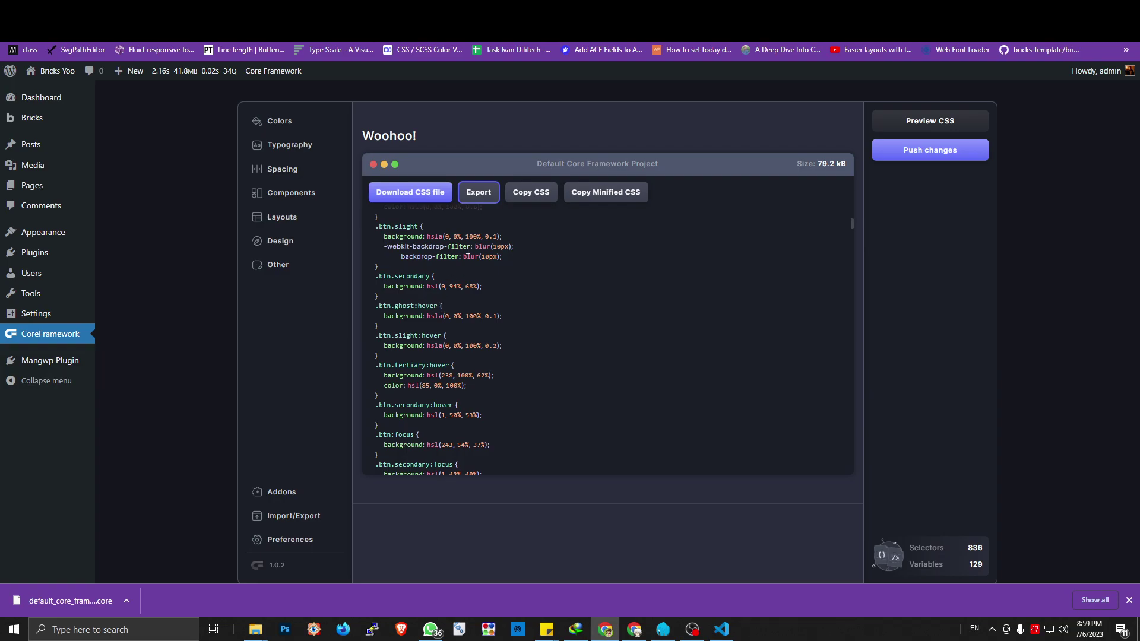
pyautogui.click(595, 196)
pyautogui.scroll(15, 463, 427)
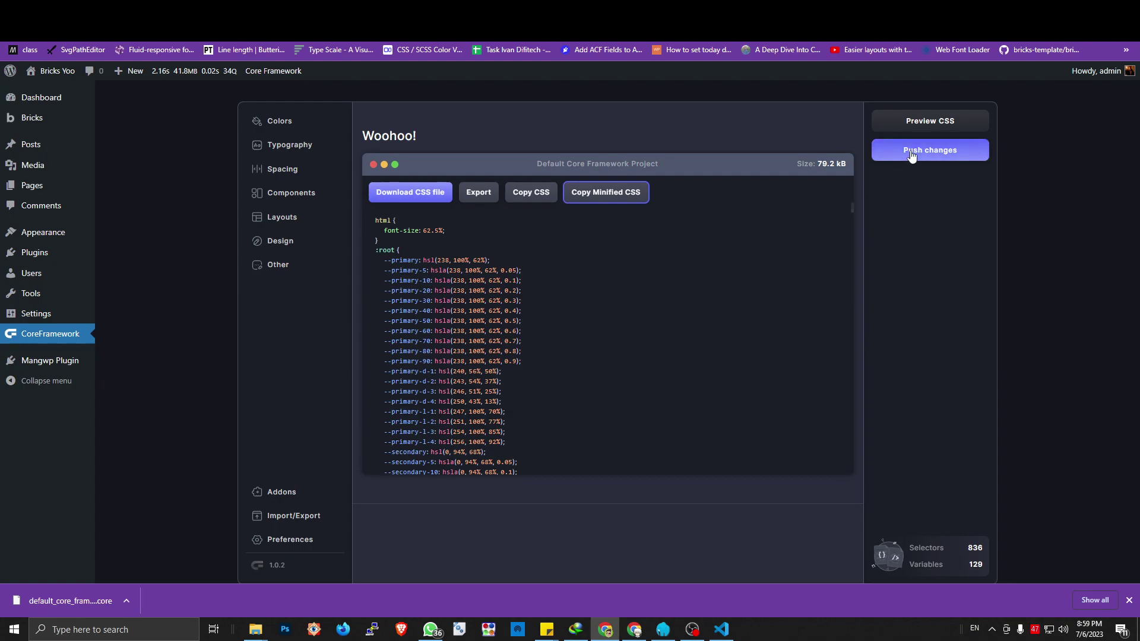
# Revisit the Colors, Typography and Components sections and push the framework changes to the site.
pyautogui.click(303, 124)
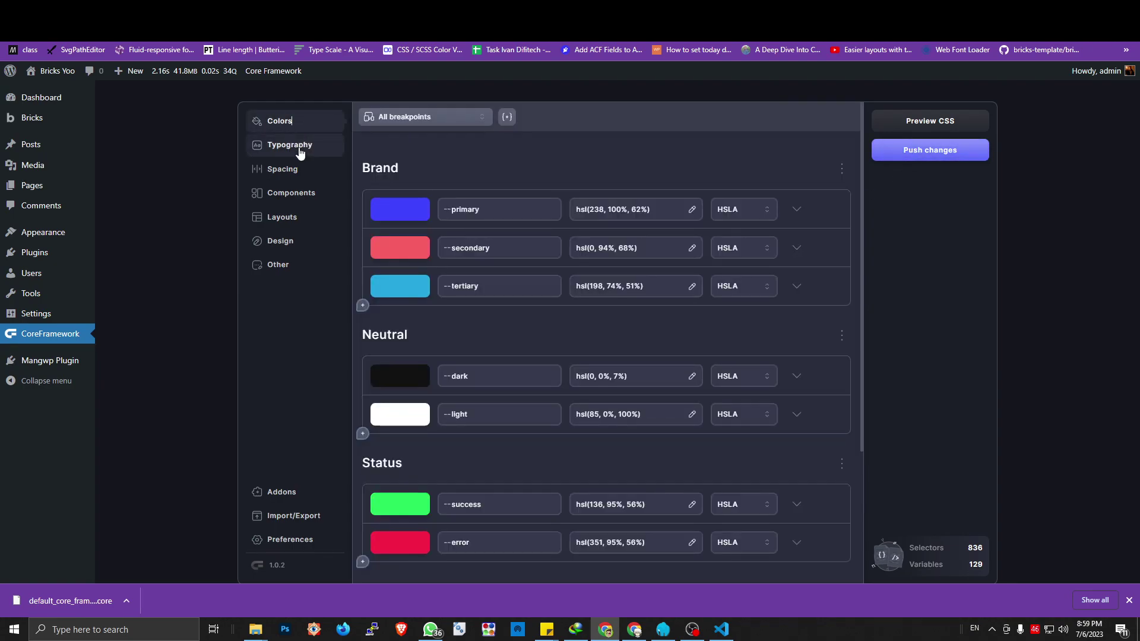
pyautogui.click(299, 148)
pyautogui.click(296, 123)
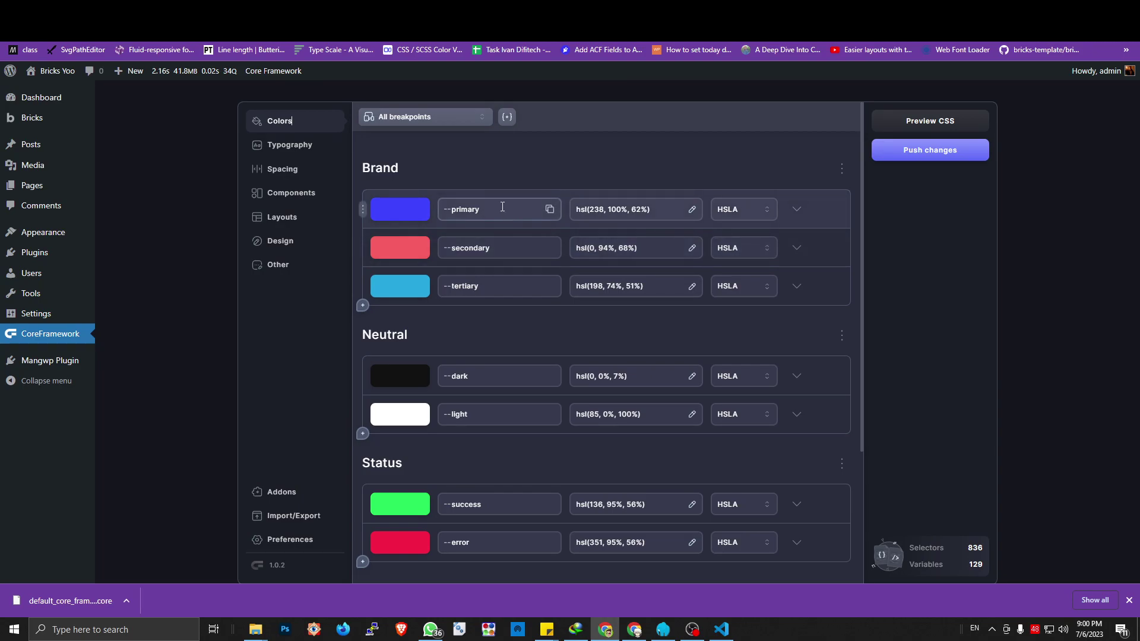
pyautogui.click(310, 197)
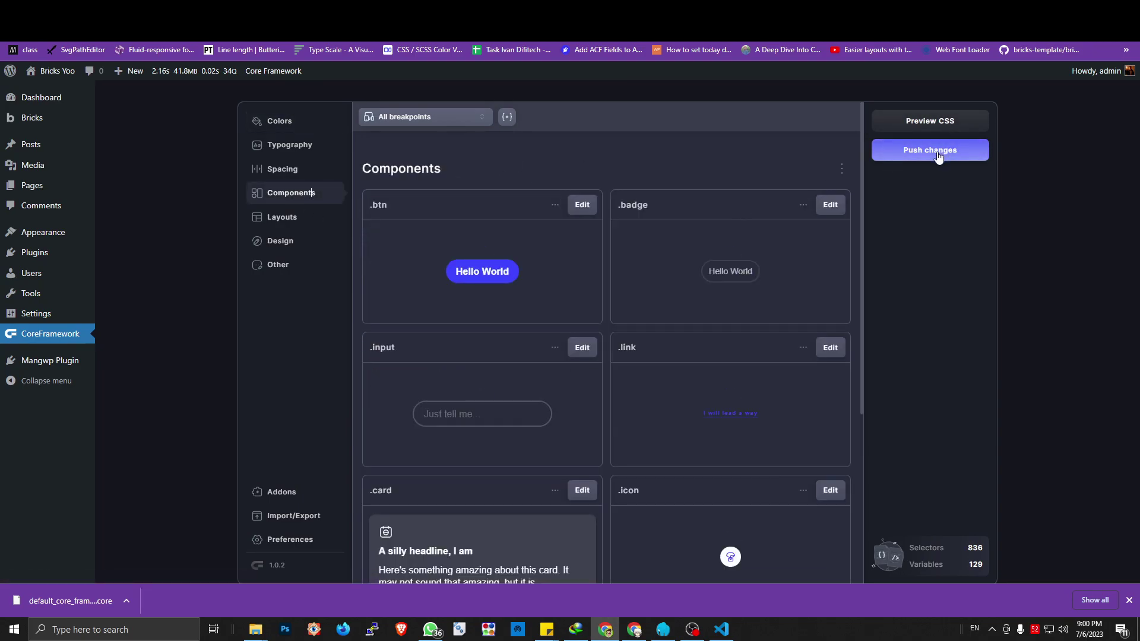
pyautogui.click(934, 155)
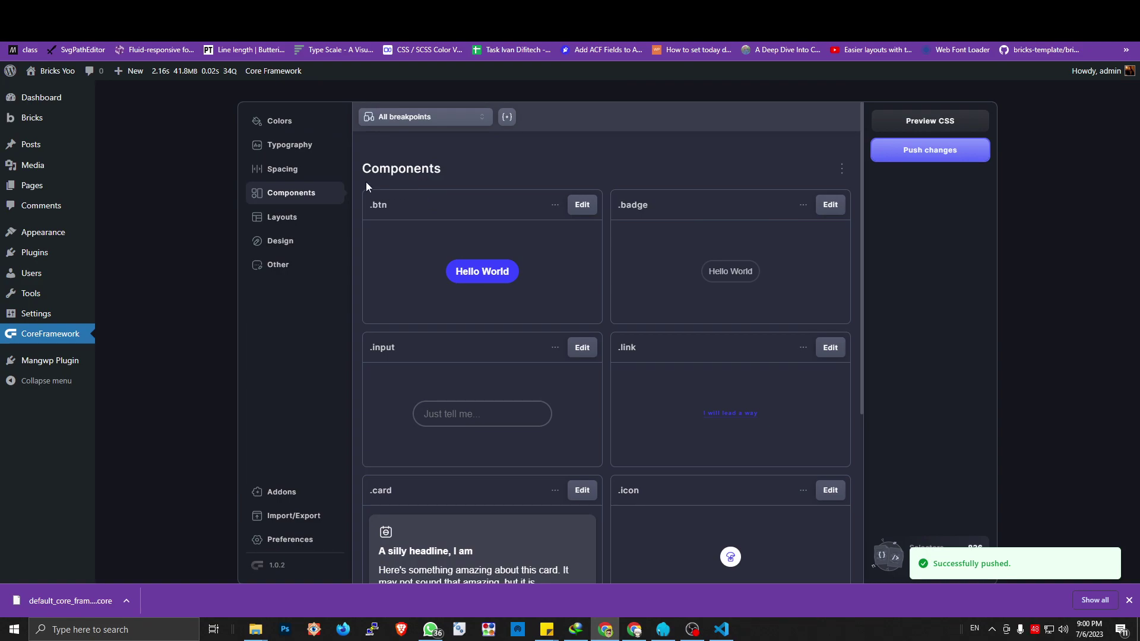
# Visit the live site and inspect the heading grid's .columns-min-10 rule in its Core Framework stylesheet.
pyautogui.click(65, 90)
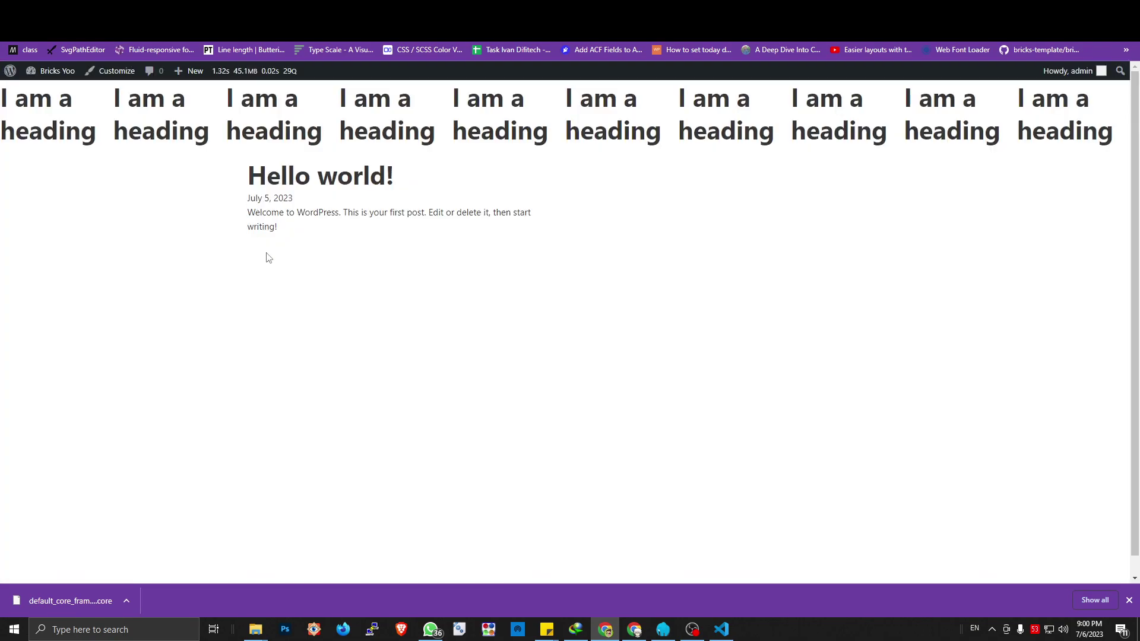
pyautogui.hotkey('ctrl', 'shift', 'c')
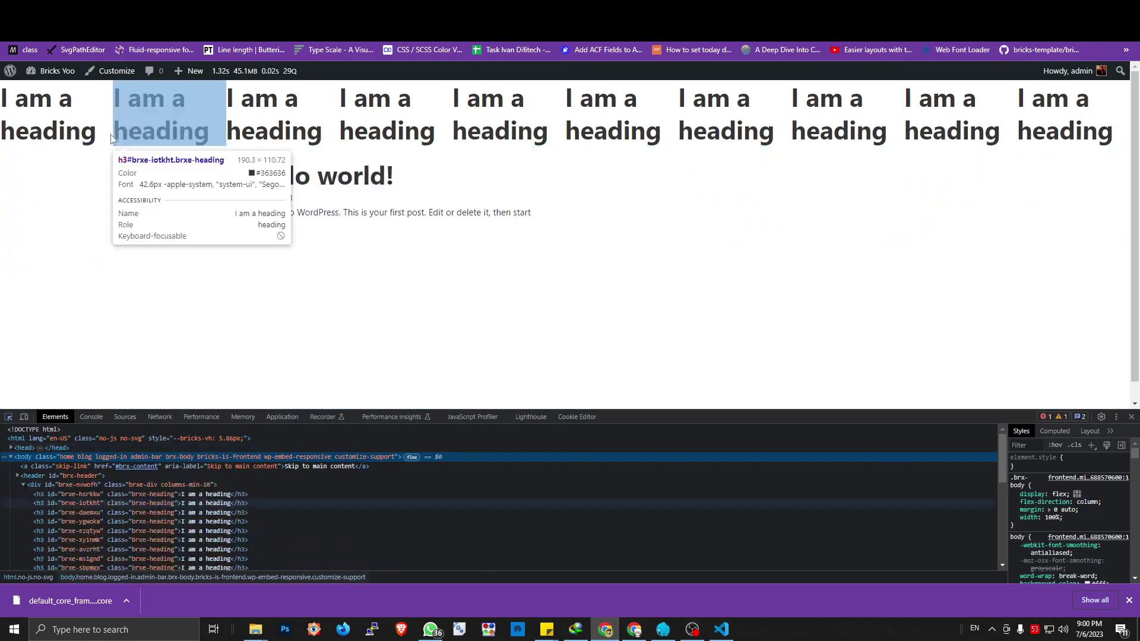
pyautogui.click(110, 138)
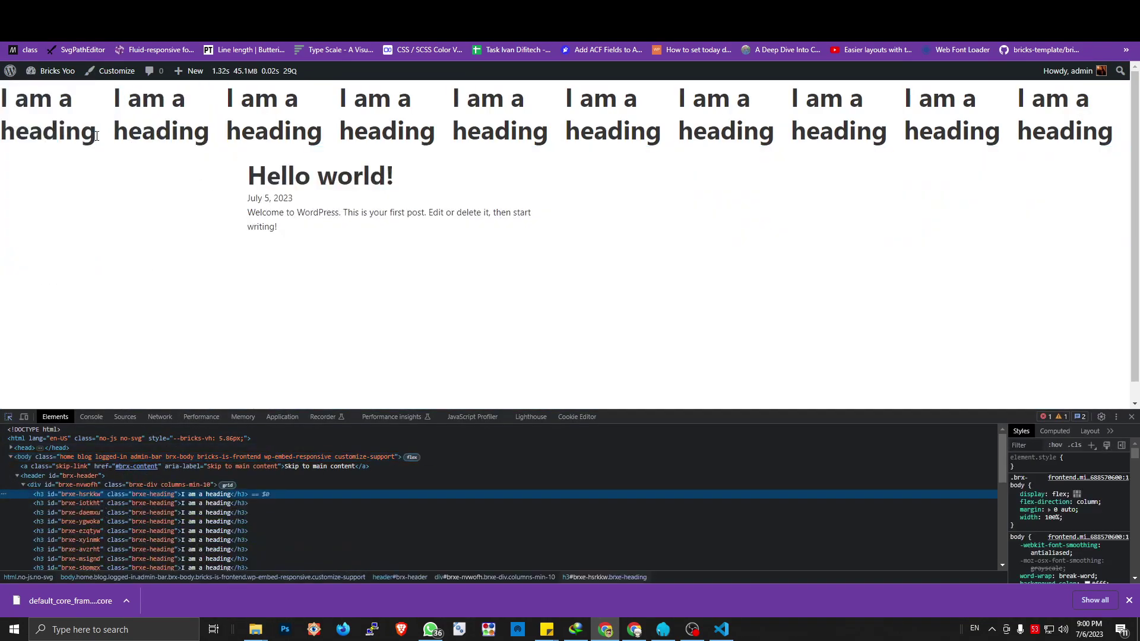
pyautogui.click(184, 484)
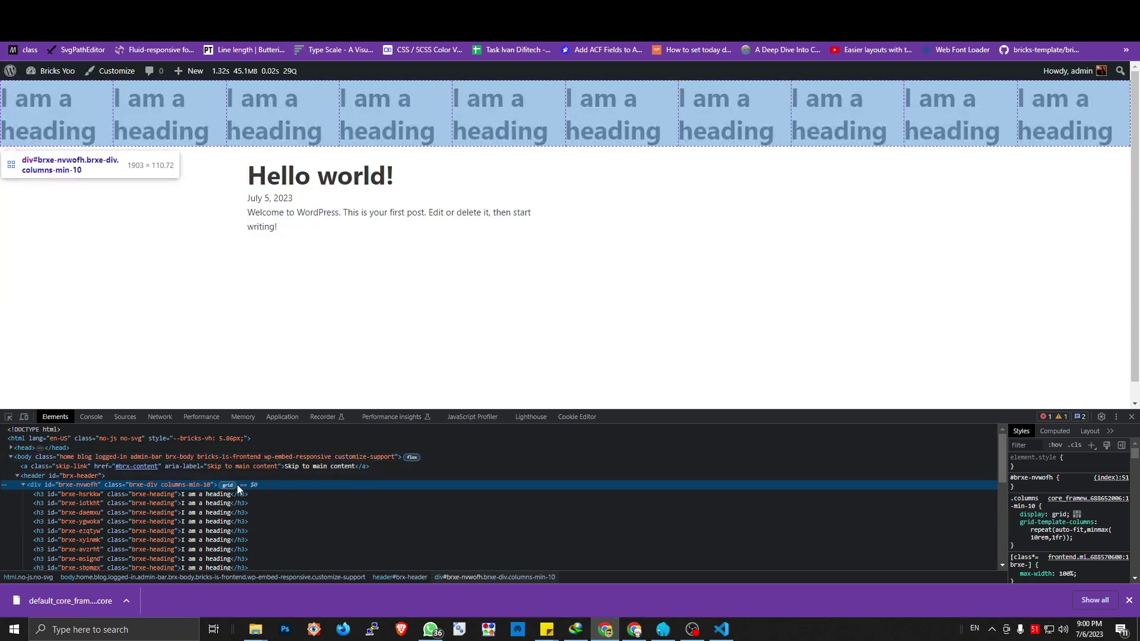
pyautogui.click(1068, 502)
pyautogui.scroll(10, 572, 469)
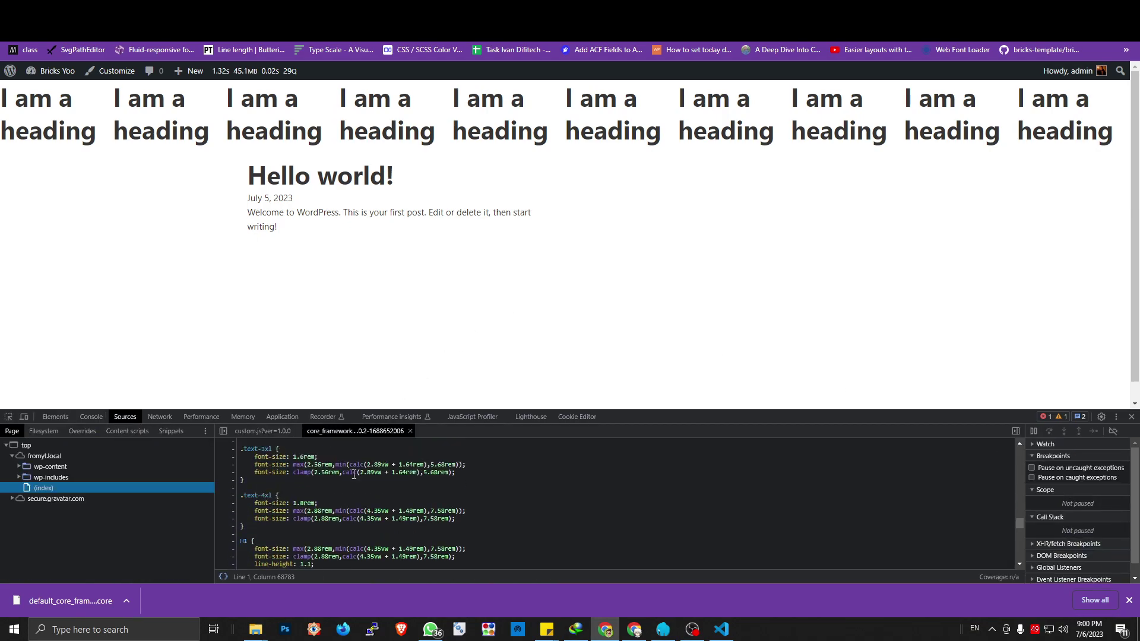
pyautogui.click(1131, 417)
# Go back to the WordPress Pages list and open Sample Page for editing with Bricks.
pyautogui.hotkey('alt', 'Left')
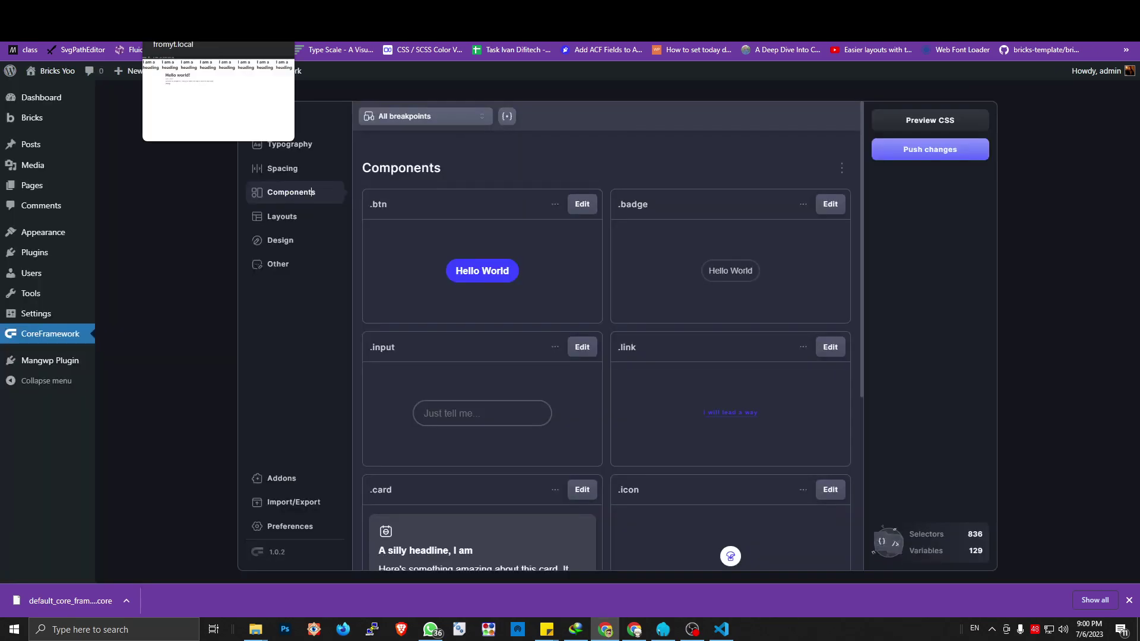
pyautogui.click(196, 27)
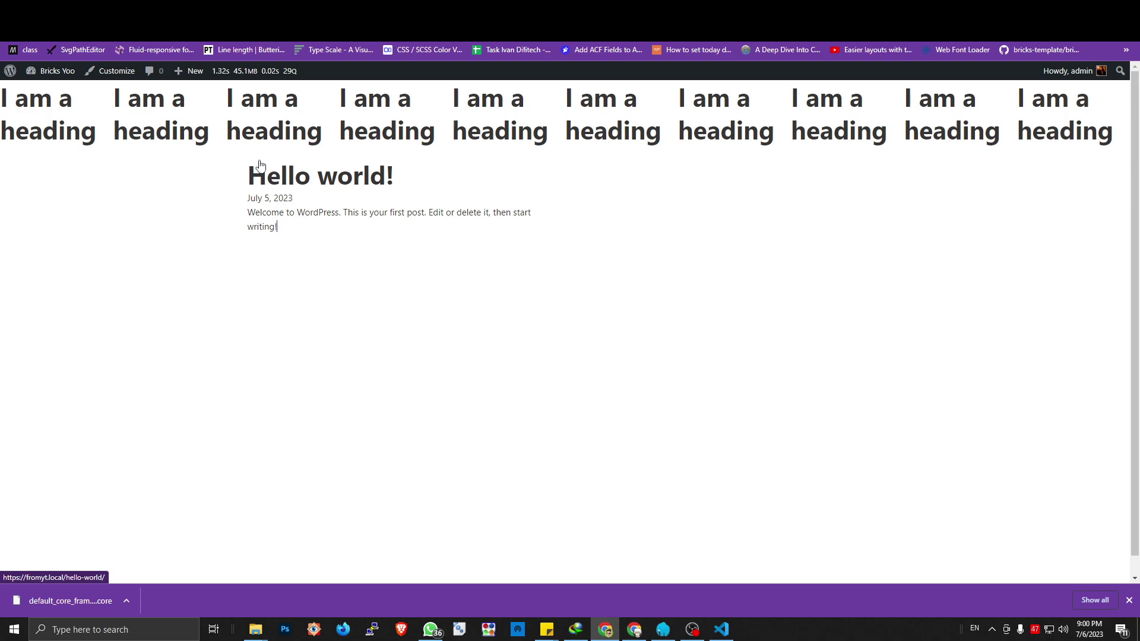
pyautogui.hotkey('alt', 'Left')
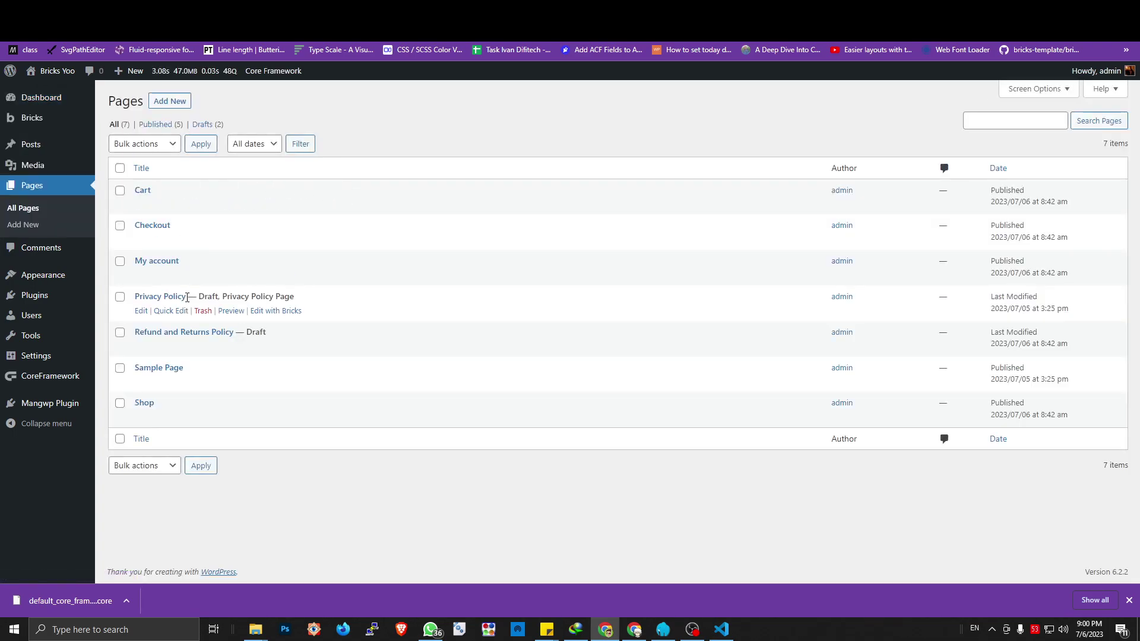
pyautogui.click(262, 384)
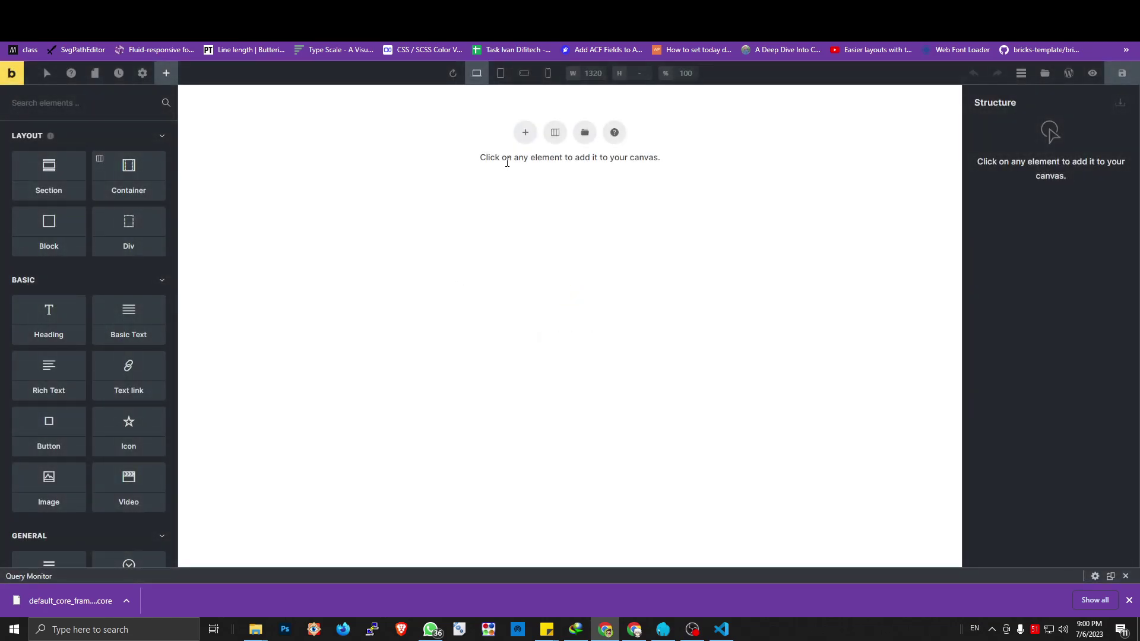
pyautogui.click(525, 132)
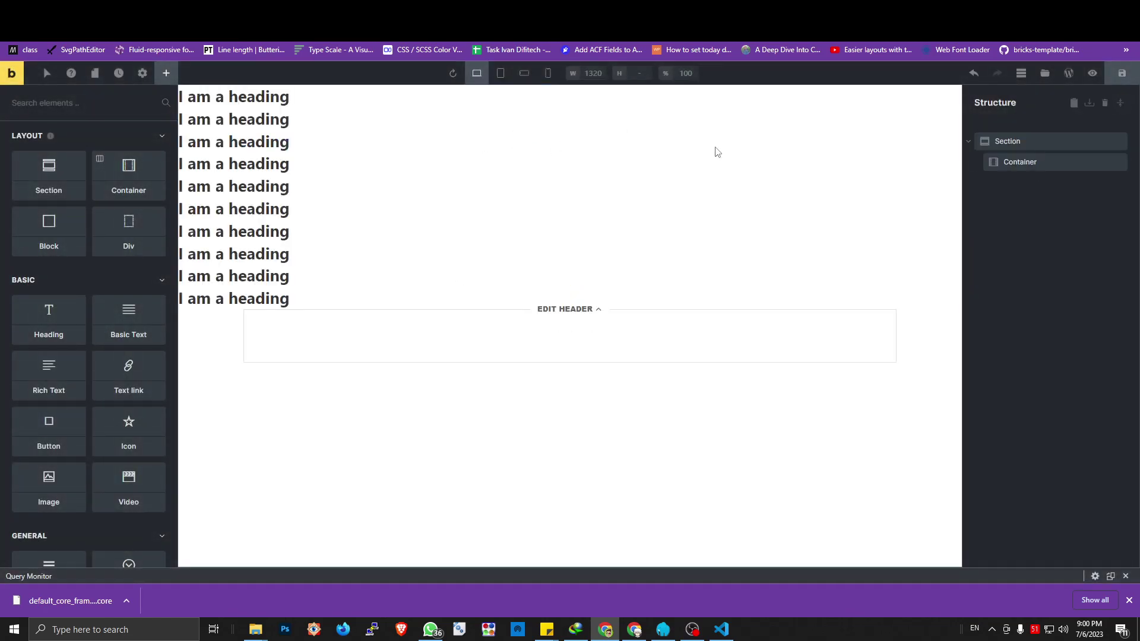
pyautogui.click(1076, 138)
pyautogui.rightClick(1075, 141)
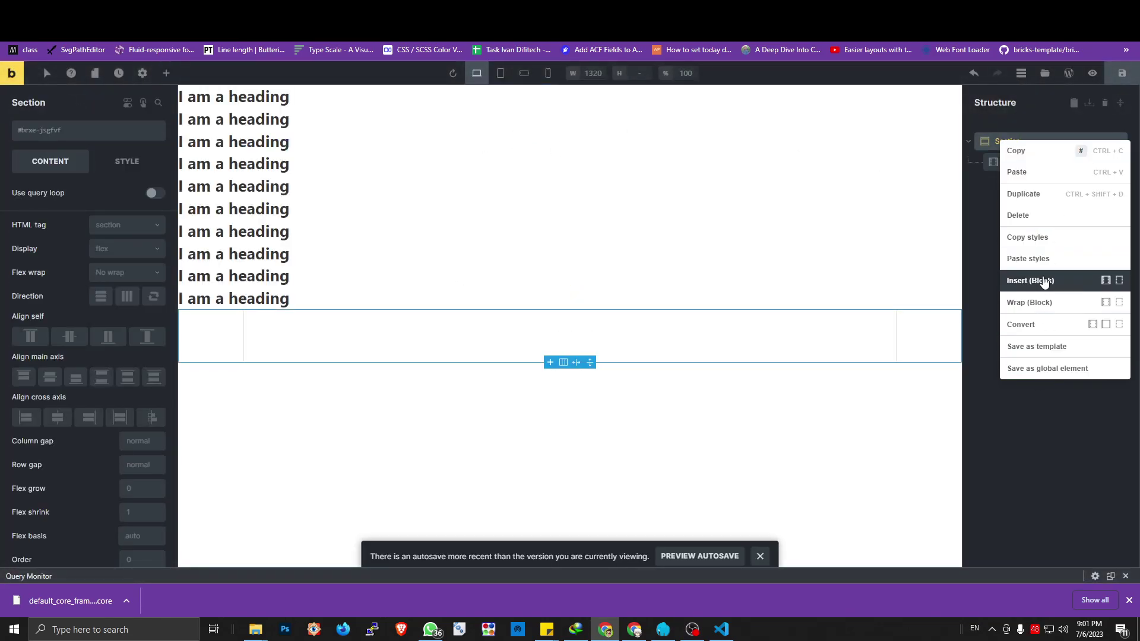
pyautogui.click(1034, 216)
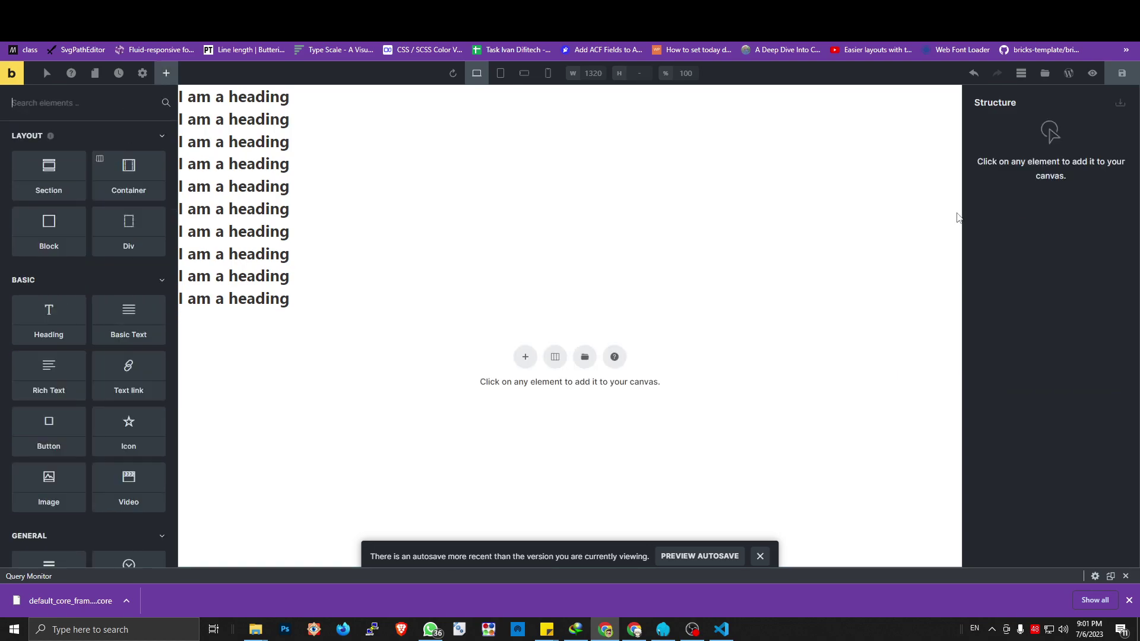
# Disable the header and footer in the general page settings and save the page.
pyautogui.click(146, 80)
pyautogui.click(99, 135)
pyautogui.click(143, 75)
pyautogui.click(85, 168)
pyautogui.click(72, 140)
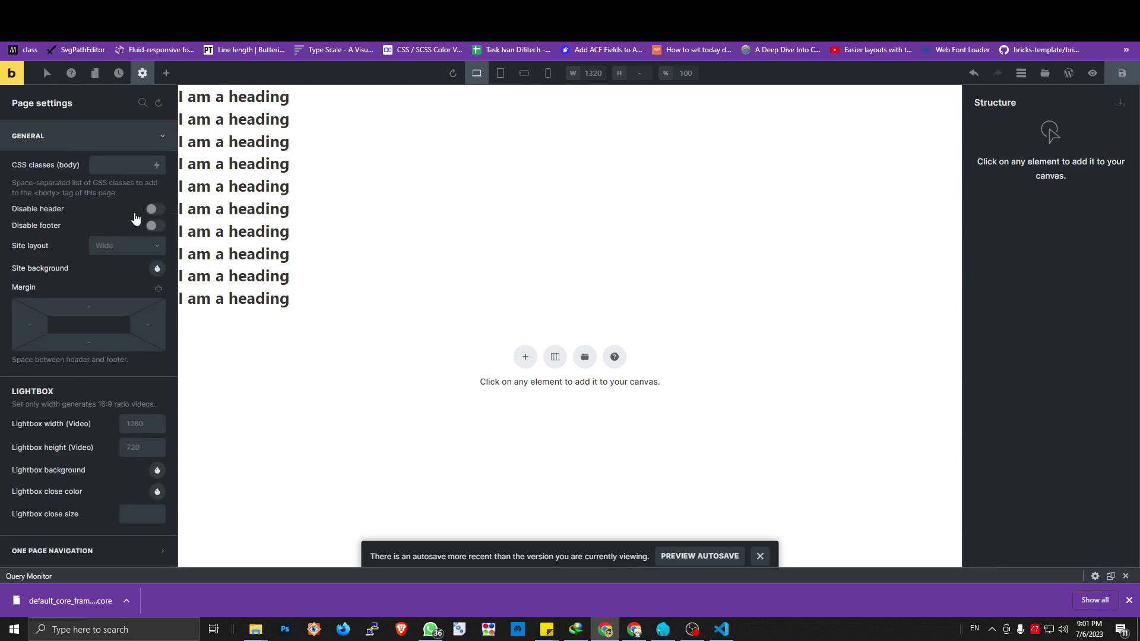
pyautogui.click(155, 208)
pyautogui.click(155, 226)
pyautogui.click(1122, 73)
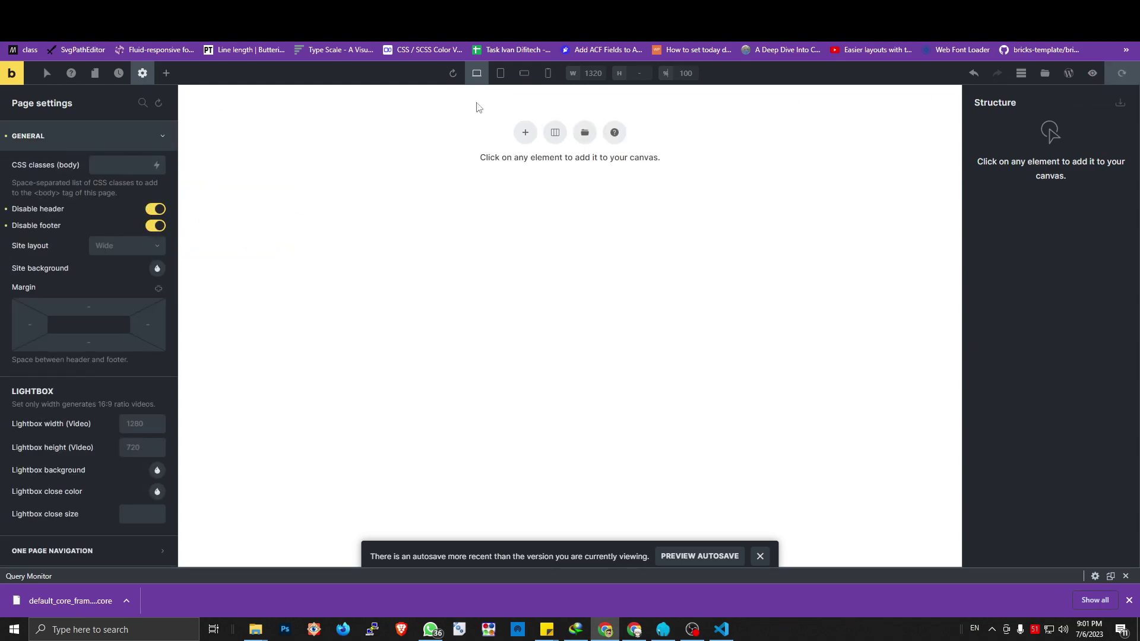
# Add two Div elements to the blank page and nest the second inside the first.
pyautogui.click(166, 72)
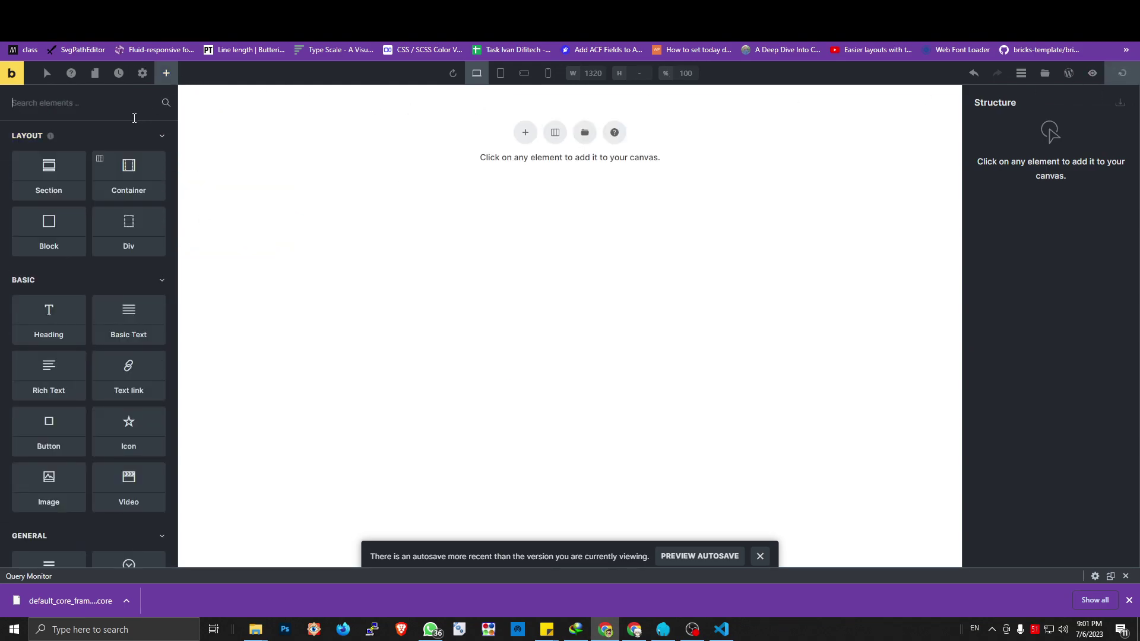
pyautogui.doubleClick(124, 244)
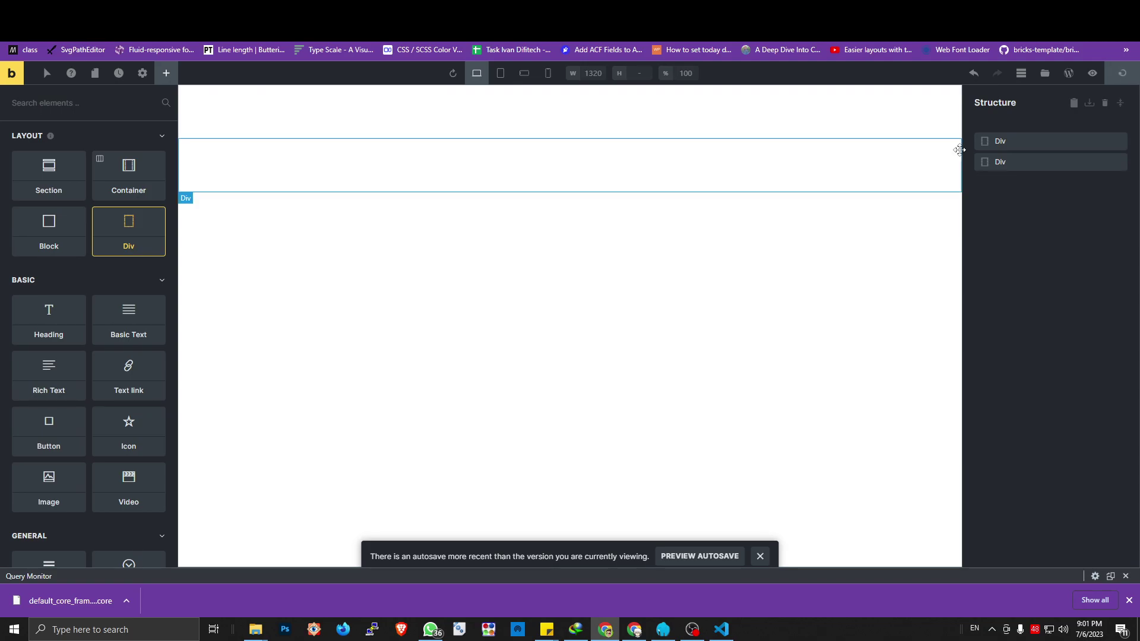
pyautogui.click(1003, 141)
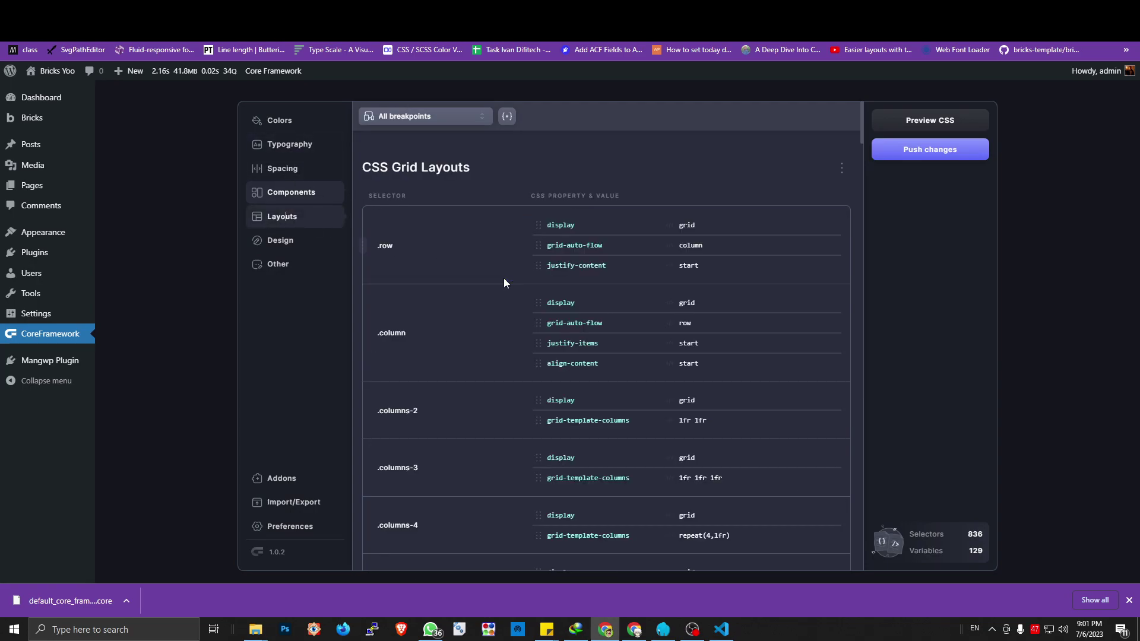
# Copy the .columns-min-5 selector from the Automatic Columns group of Core Framework's layouts.
pyautogui.scroll(-8, 518, 354)
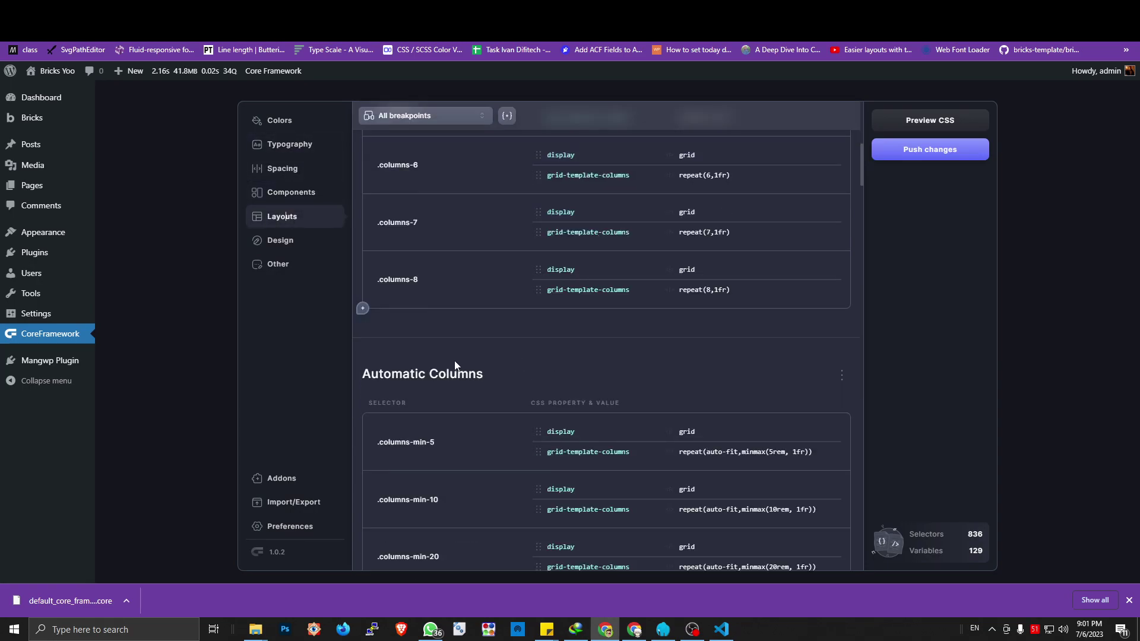
pyautogui.scroll(-3, 469, 427)
pyautogui.click(501, 286)
pyautogui.click(514, 284)
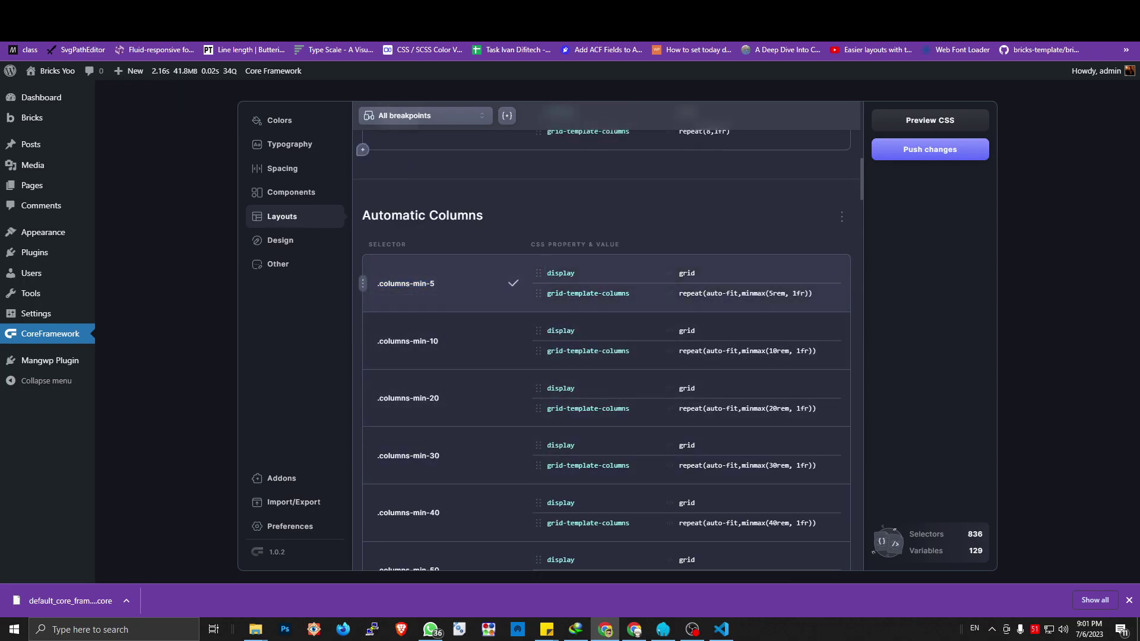
# Return to the Bricks page and assign .columns-min-5 to the outer Div as a global class.
pyautogui.press('F5')
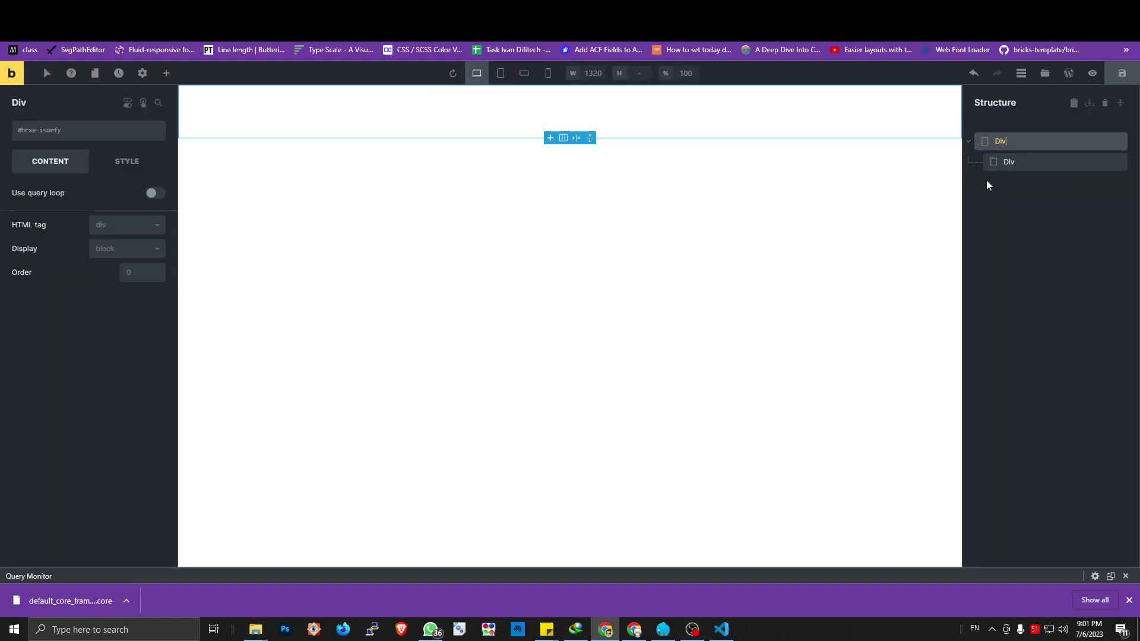
pyautogui.click(119, 130)
pyautogui.hotkey('ctrl', 'v')
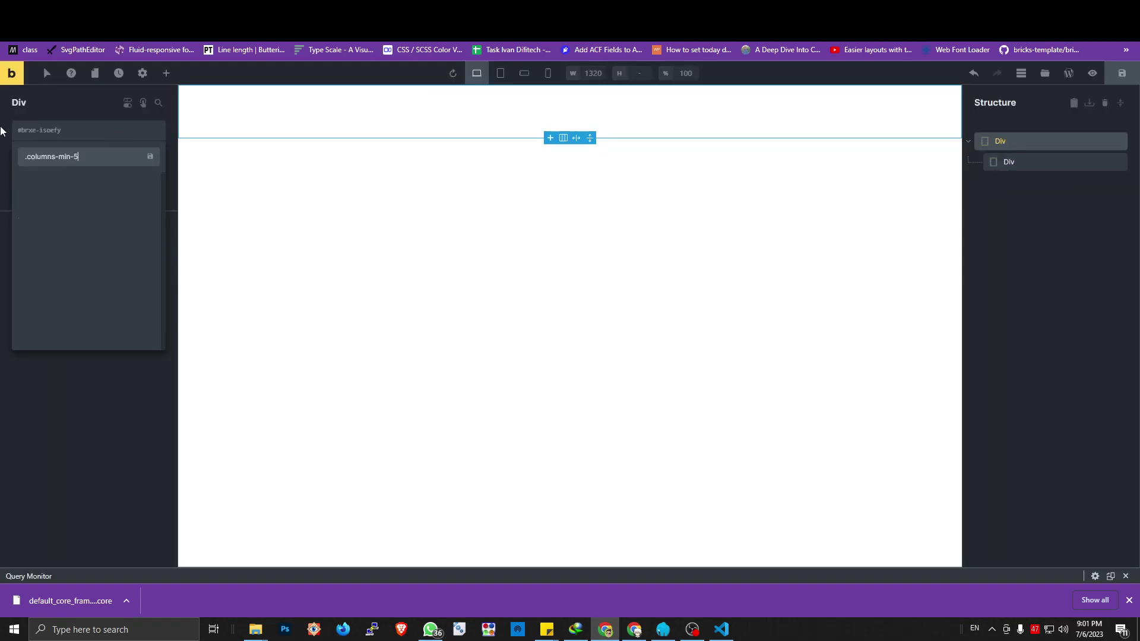
pyautogui.press('Return')
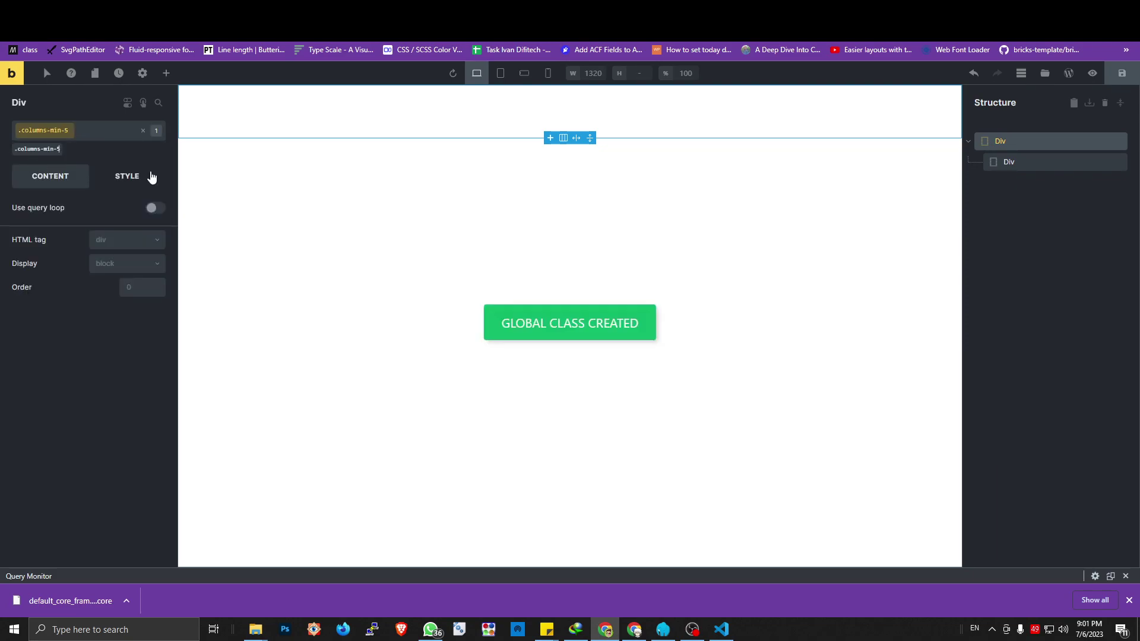
# Add a Basic Text element inside the inner Div and set its text to "A".
pyautogui.click(1006, 162)
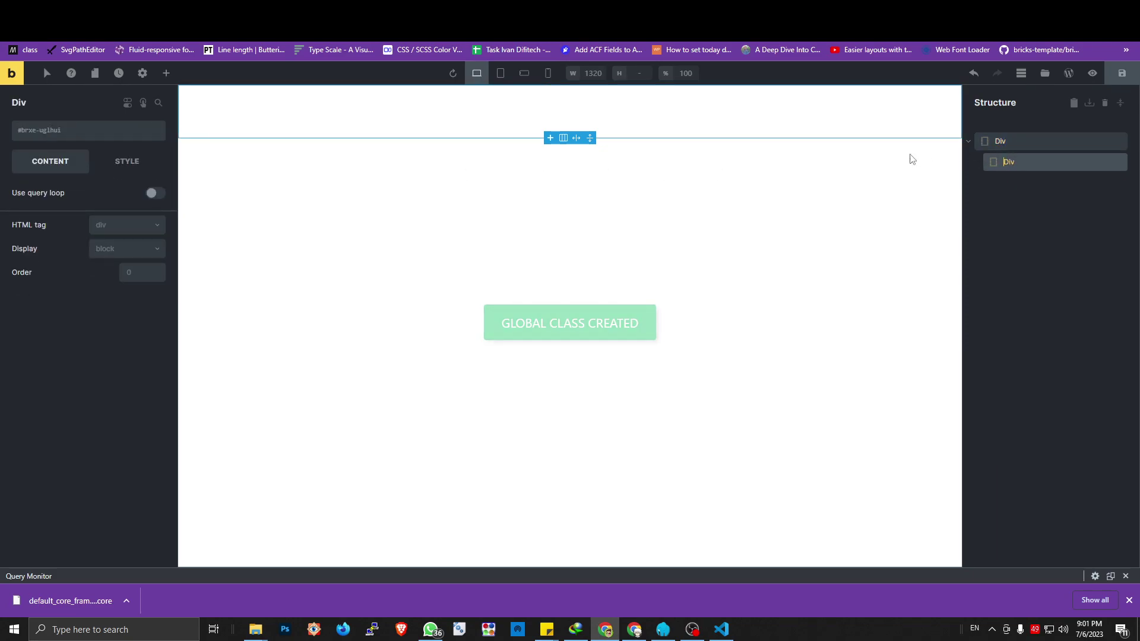
pyautogui.click(160, 84)
pyautogui.click(98, 107)
pyautogui.write('tex')
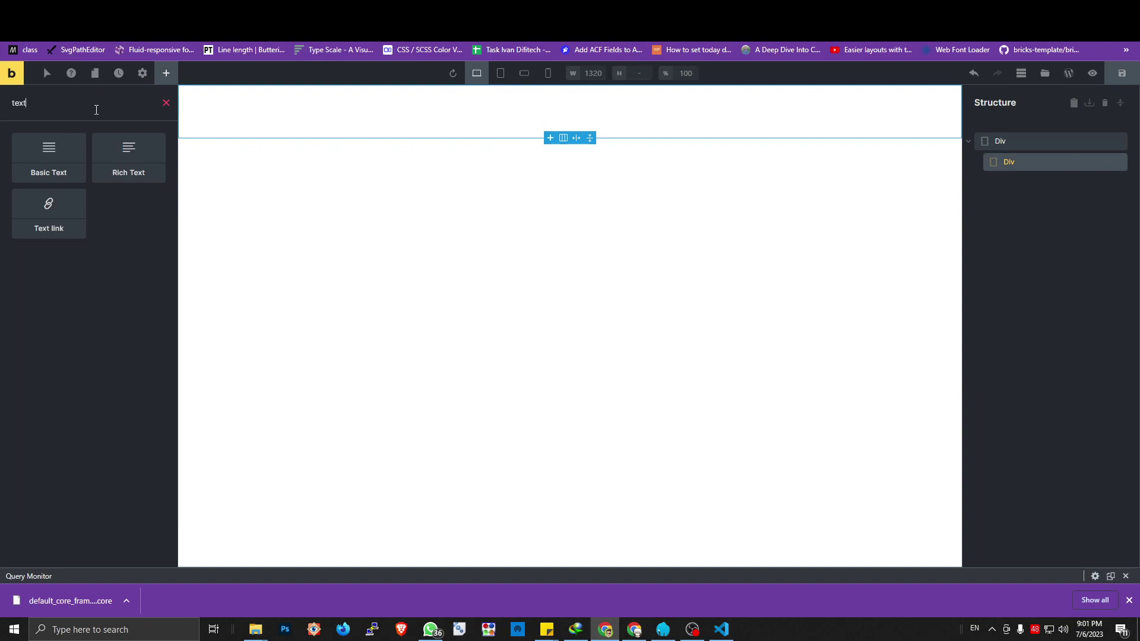
pyautogui.write('t')
pyautogui.click(54, 166)
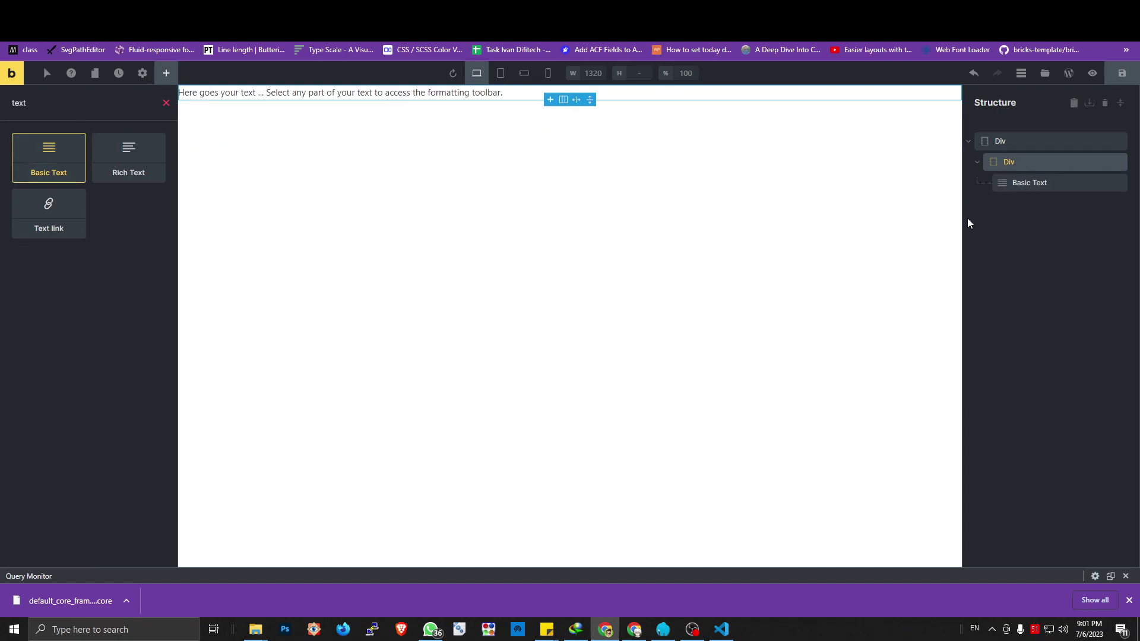
pyautogui.click(1006, 164)
pyautogui.click(1028, 181)
pyautogui.tripleClick(151, 231)
pyautogui.write('A')
# Give the inner Div a #ff5722 background color.
pyautogui.click(1009, 162)
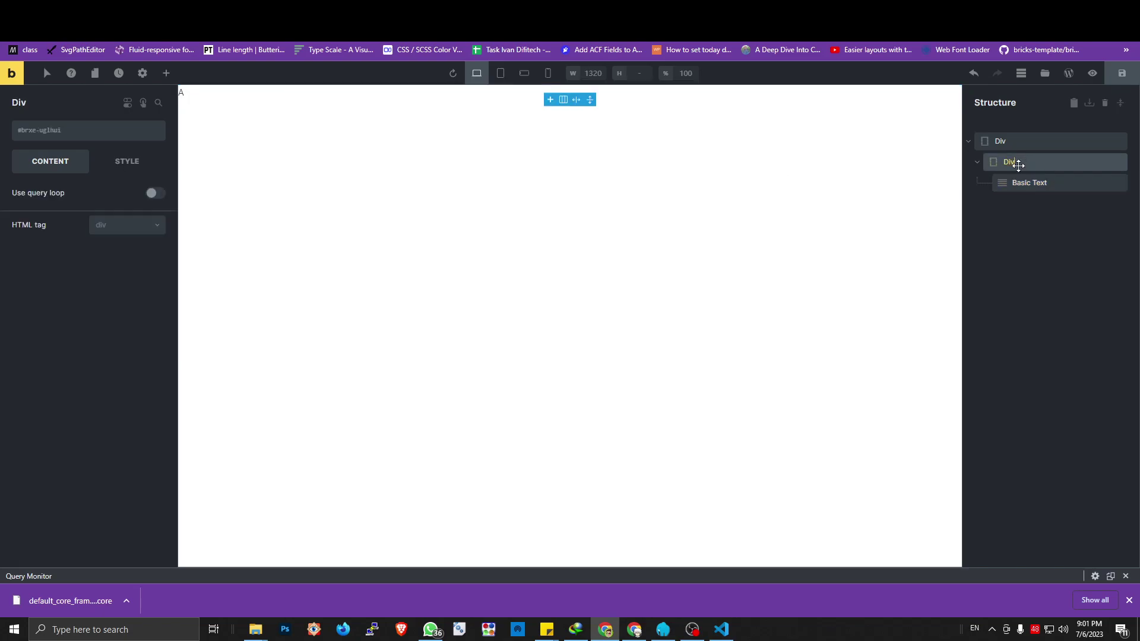
pyautogui.click(127, 160)
pyautogui.click(102, 197)
pyautogui.click(83, 205)
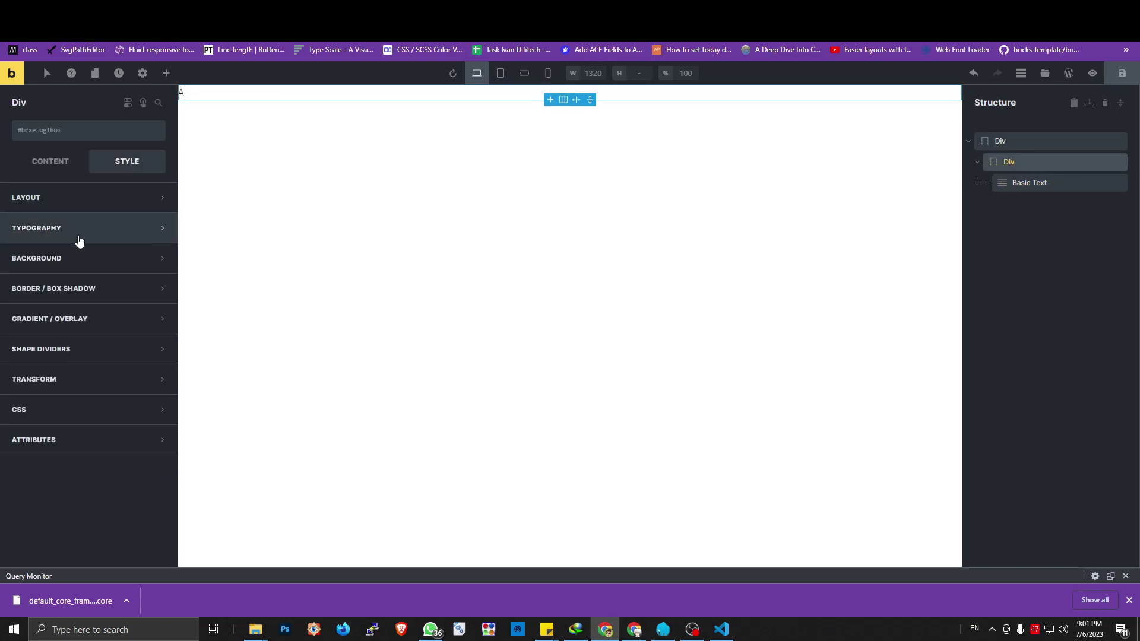
pyautogui.click(113, 259)
pyautogui.click(157, 287)
pyautogui.click(45, 331)
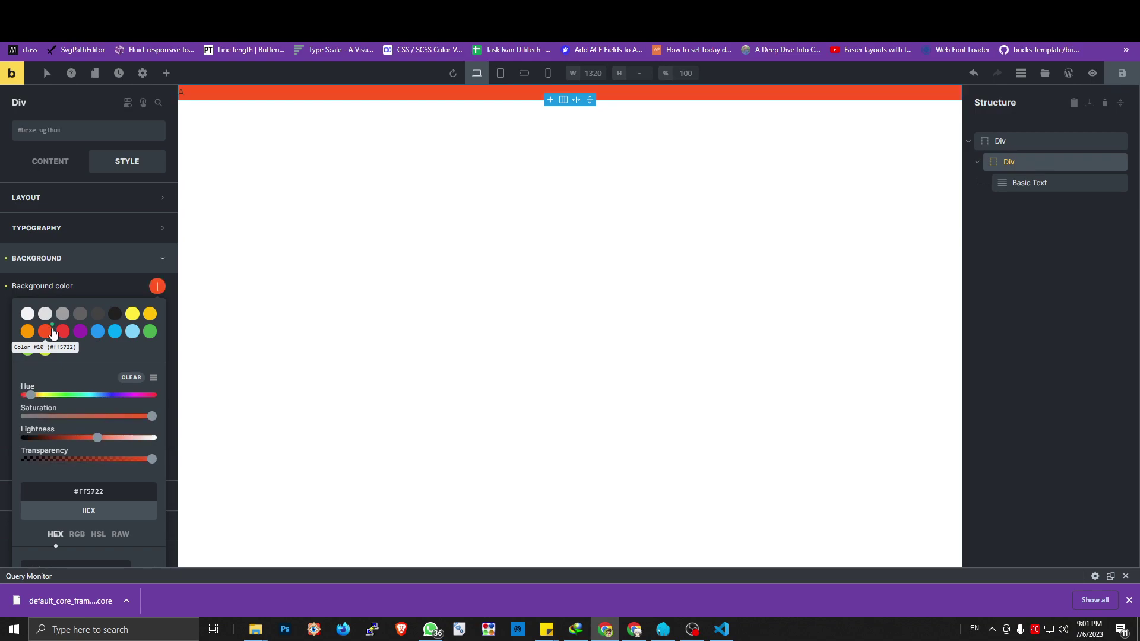
pyautogui.click(1011, 165)
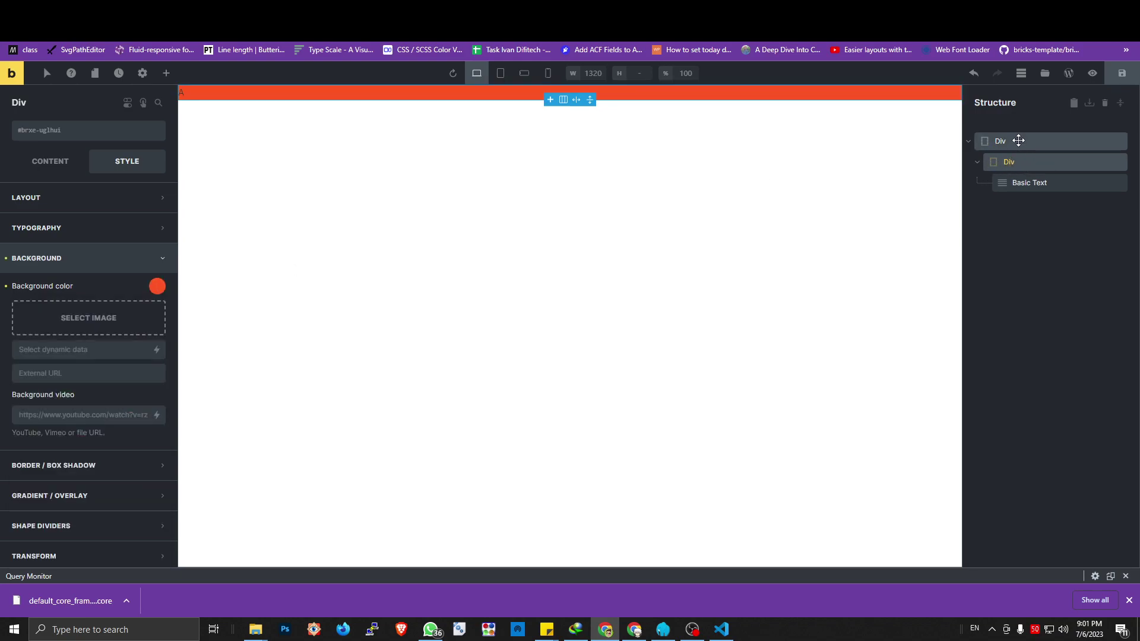
# Duplicate the inner Div until the outer Div holds eleven, and save the page with the outer Div selected.
pyautogui.click(978, 162)
pyautogui.rightClick(1059, 160)
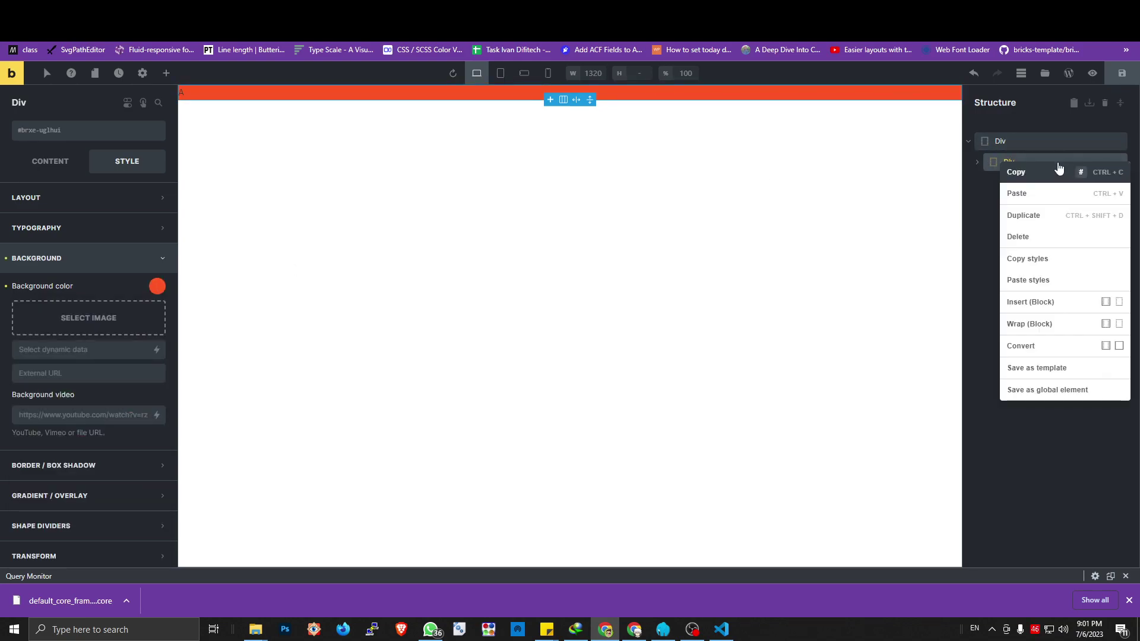
pyautogui.click(1035, 217)
pyautogui.click(1025, 183)
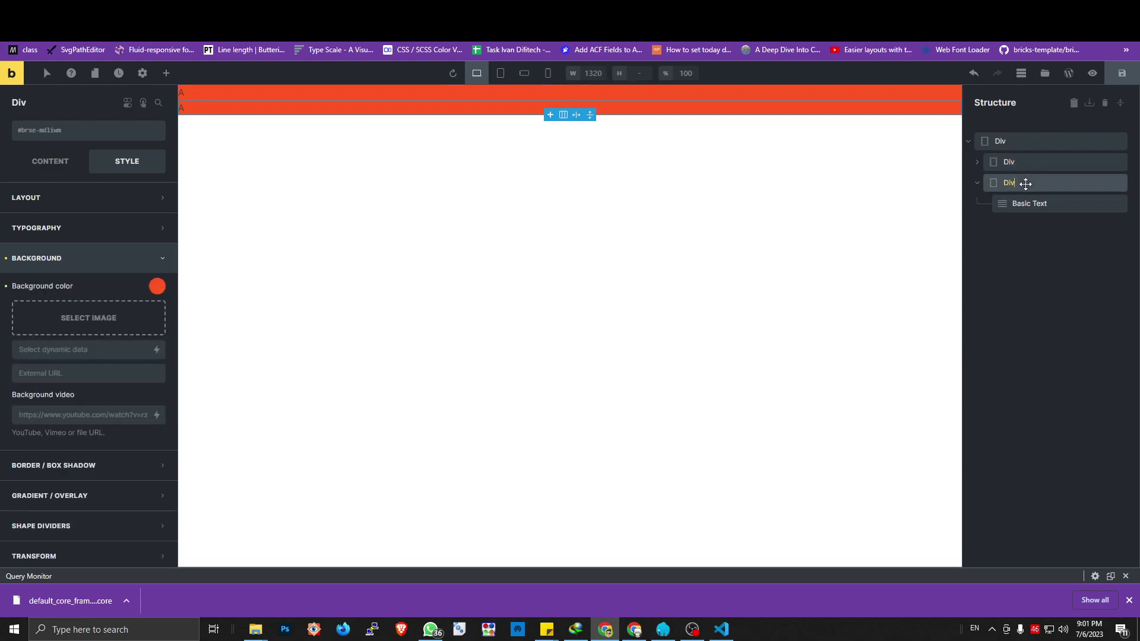
pyautogui.hotkey('ctrl', 'd')
pyautogui.hotkey('ctrl', 'd')
pyautogui.hotkey('ctrl', 'd')
pyautogui.hotkey('ctrl', 'd')
pyautogui.hotkey('ctrl', 'd')
pyautogui.hotkey('ctrl', 'd')
pyautogui.hotkey('ctrl', 'd')
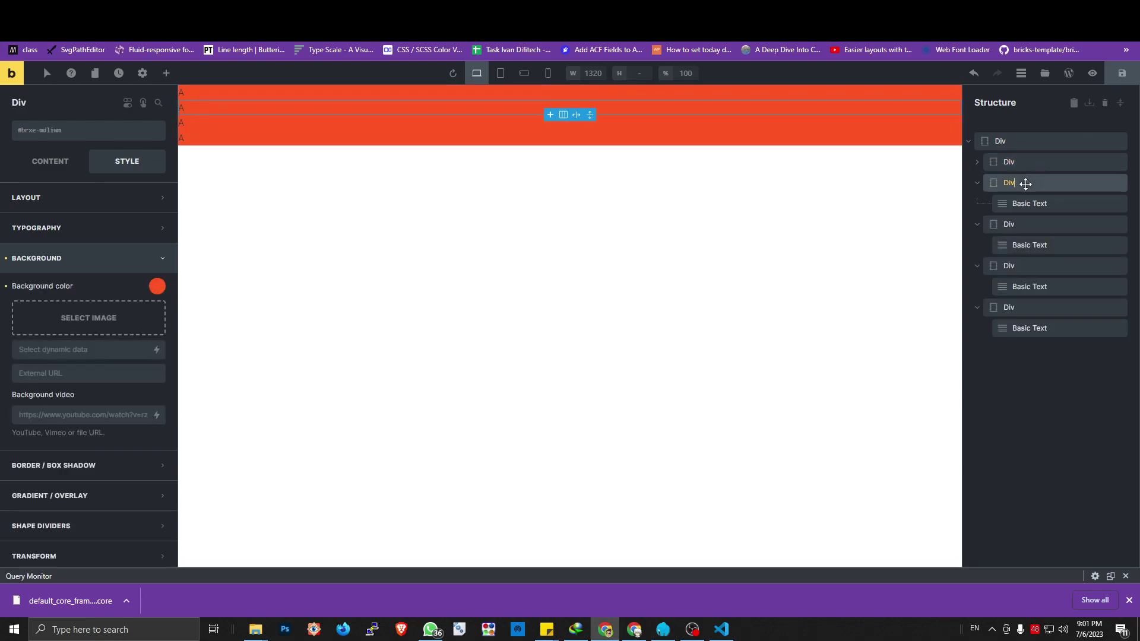
pyautogui.hotkey('ctrl', 'd')
pyautogui.hotkey('ctrl', 'd')
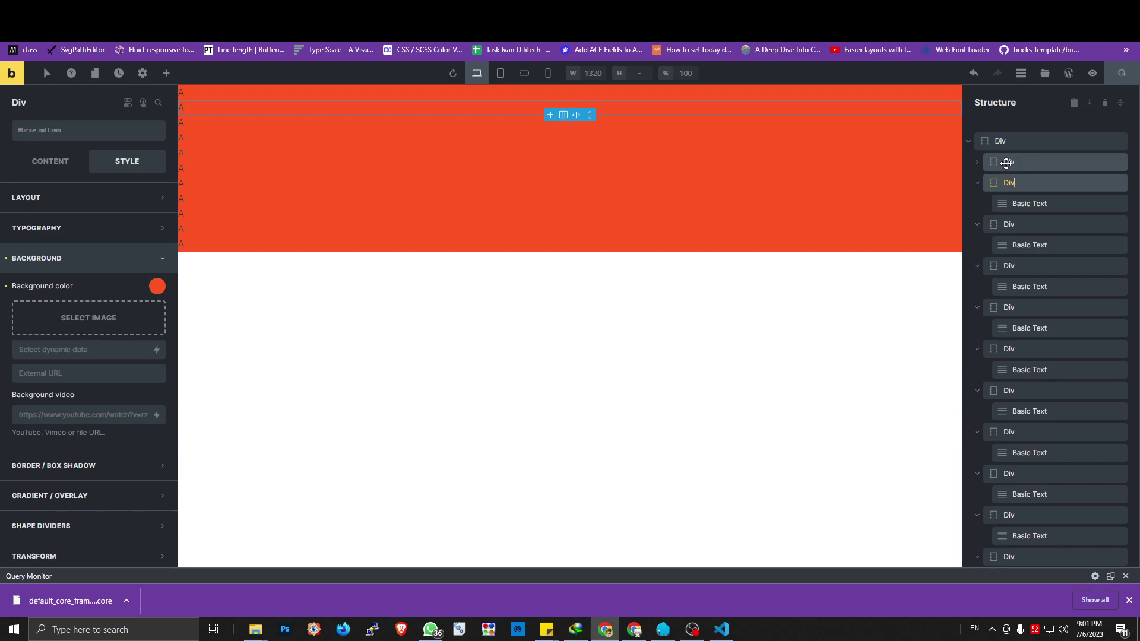
pyautogui.click(1030, 143)
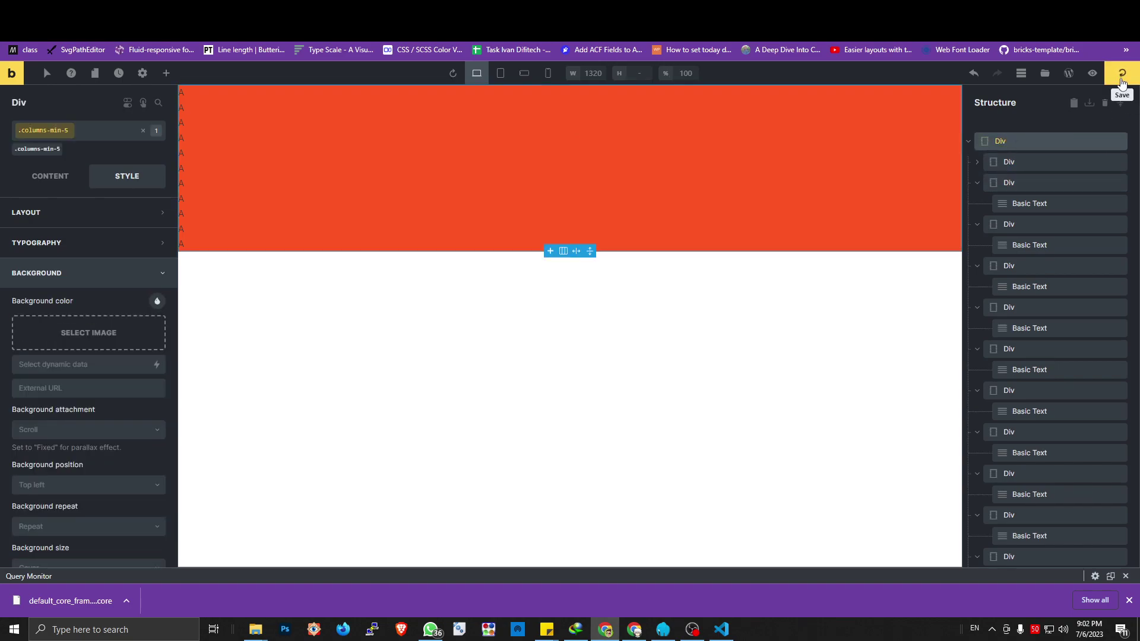
pyautogui.click(1120, 79)
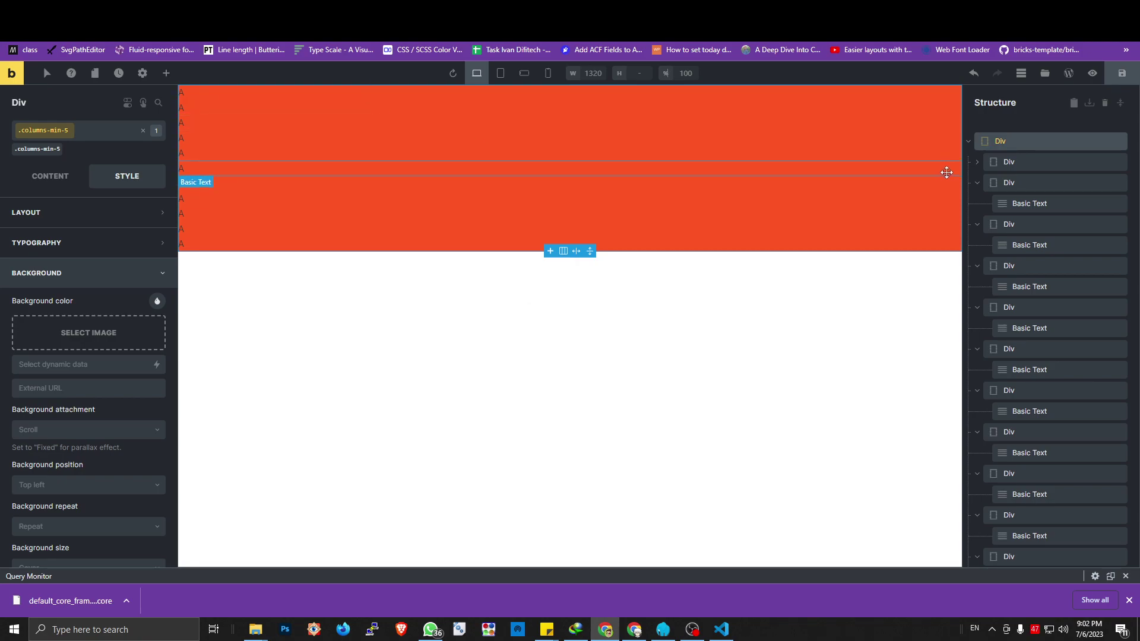
# Collapse all the expanded inner Divs in the page structure so their Basic Text elements are hidden.
pyautogui.click(977, 183)
pyautogui.click(976, 203)
pyautogui.click(977, 224)
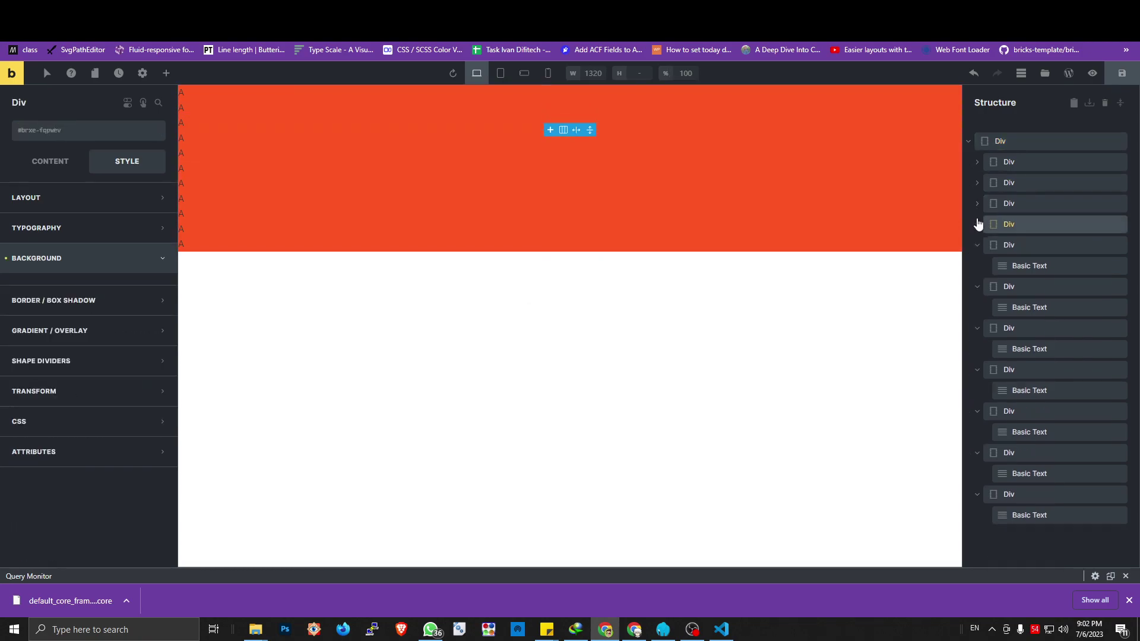
pyautogui.click(977, 244)
pyautogui.click(977, 266)
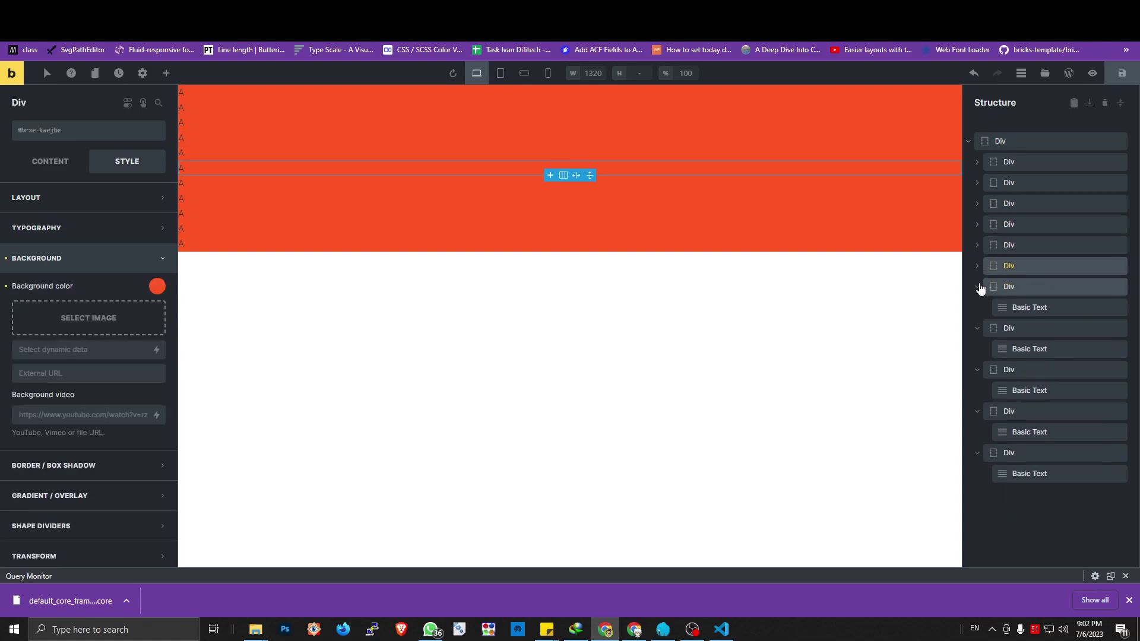
pyautogui.click(977, 286)
pyautogui.click(977, 307)
pyautogui.click(976, 328)
pyautogui.click(976, 349)
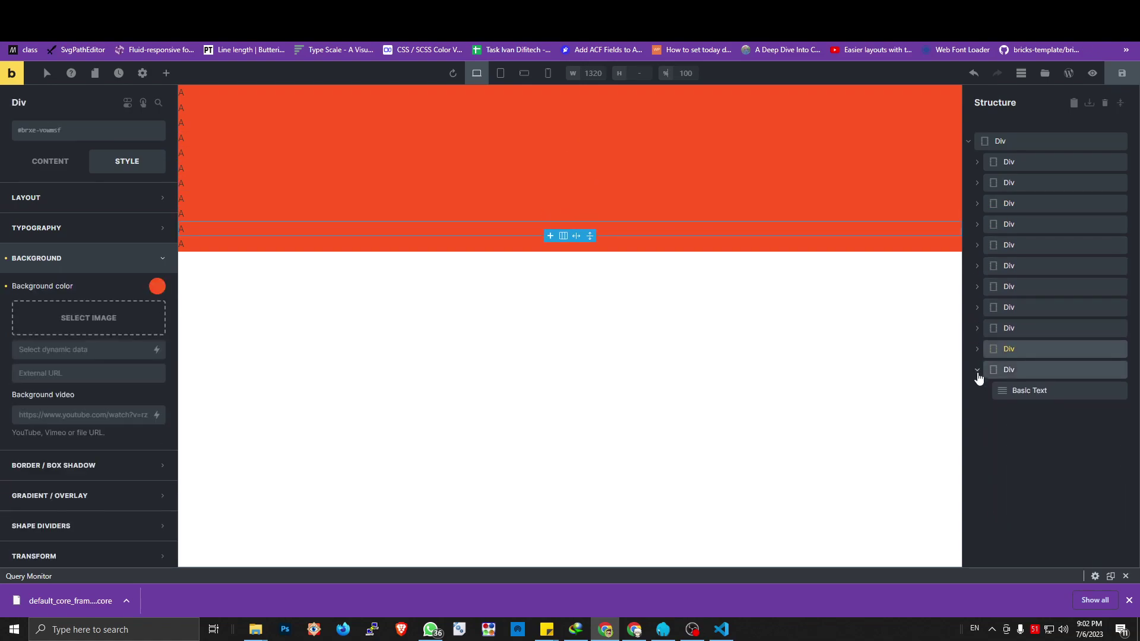
pyautogui.click(976, 369)
# Save the page and open it on the live site to check how the .columns-min-5 grid lays out.
pyautogui.hotkey('ctrl', 'Tab')
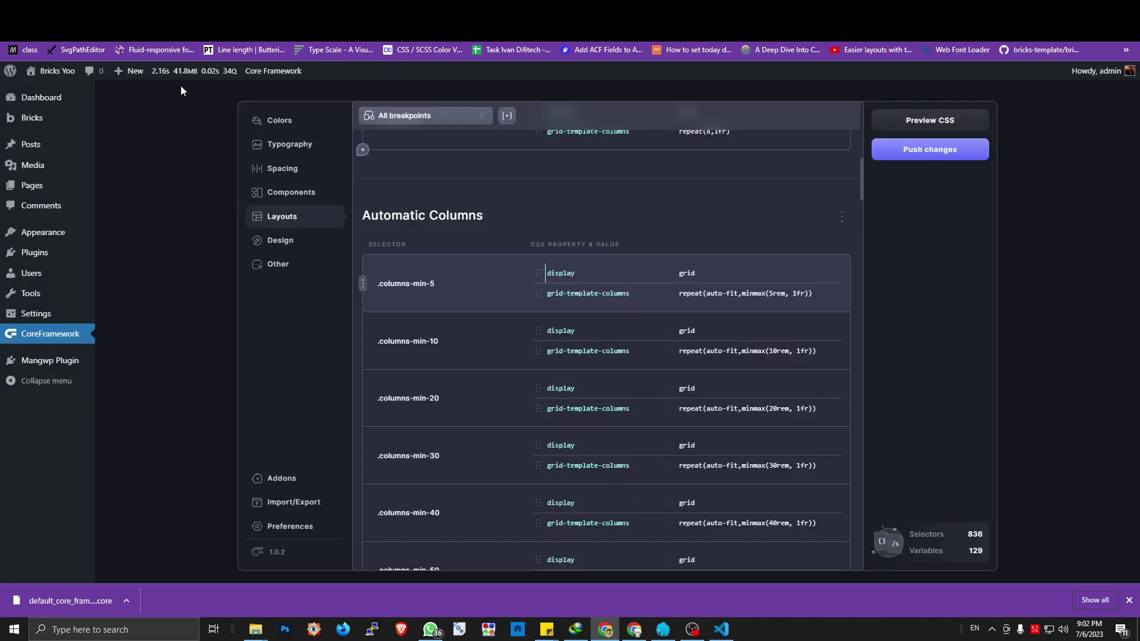
pyautogui.hotkey('ctrl', 'shift', 'Tab')
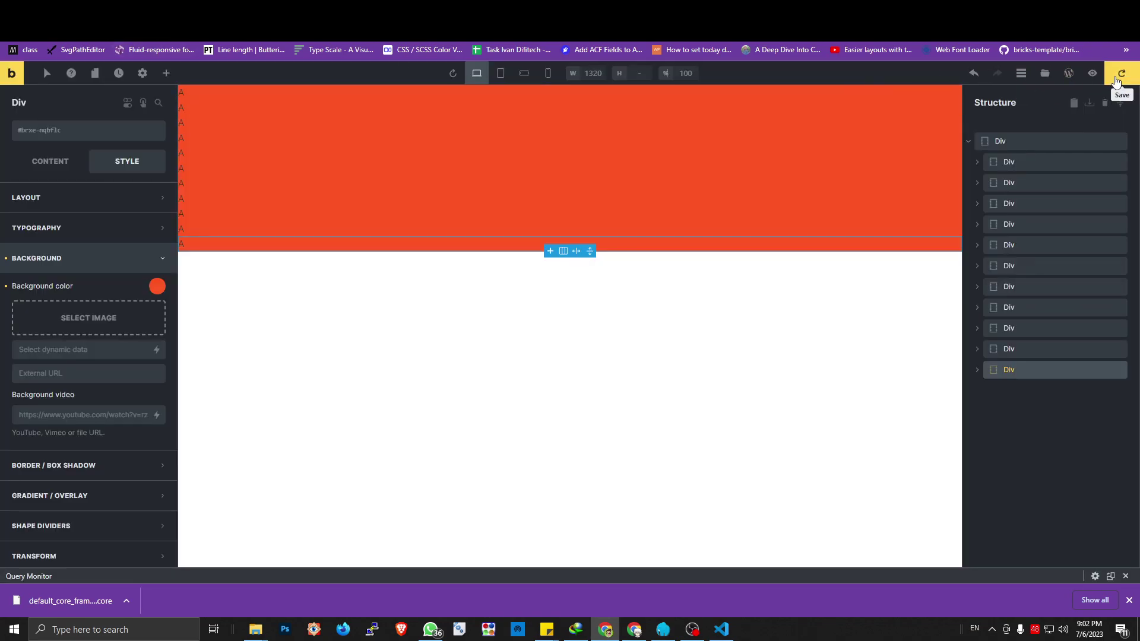
pyautogui.click(1093, 75)
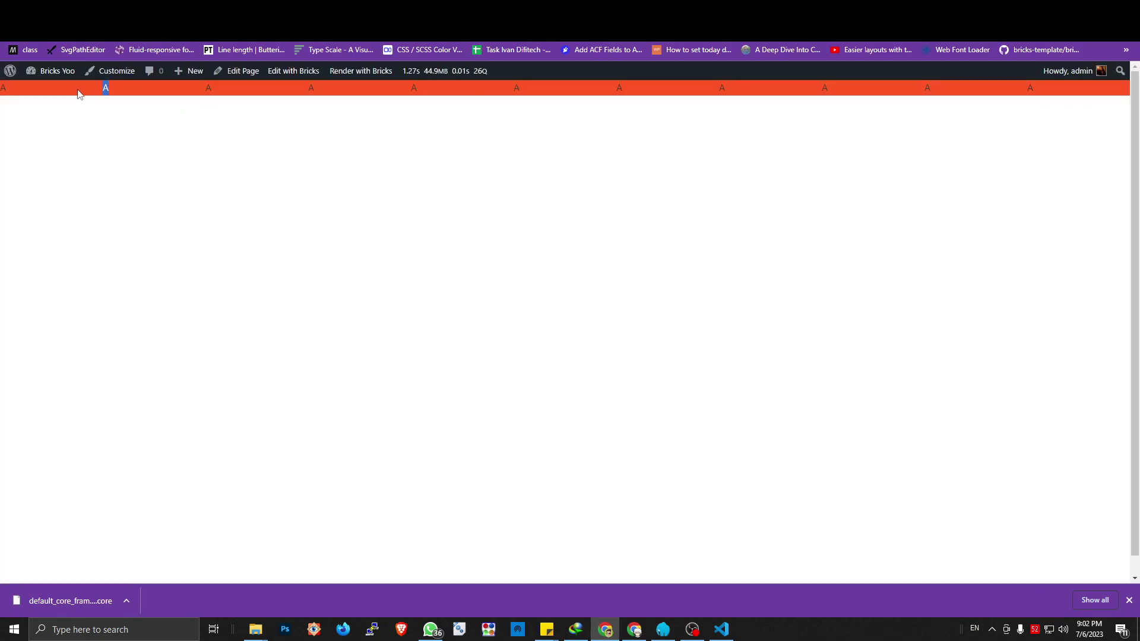
pyautogui.hotkey('ctrl', 'shift', 'Tab')
pyautogui.click(1092, 73)
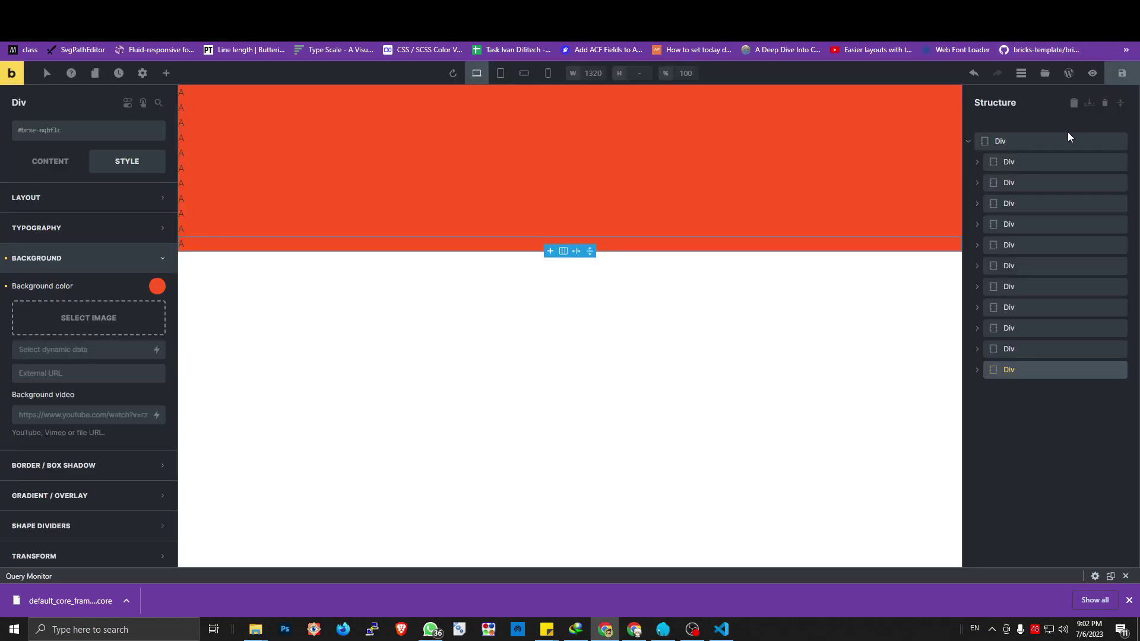
# Go to Core Framework's Spacing settings and copy the --space-4xl variable name from the fluid scale.
pyautogui.hotkey('ctrl', 'shift', 'Tab')
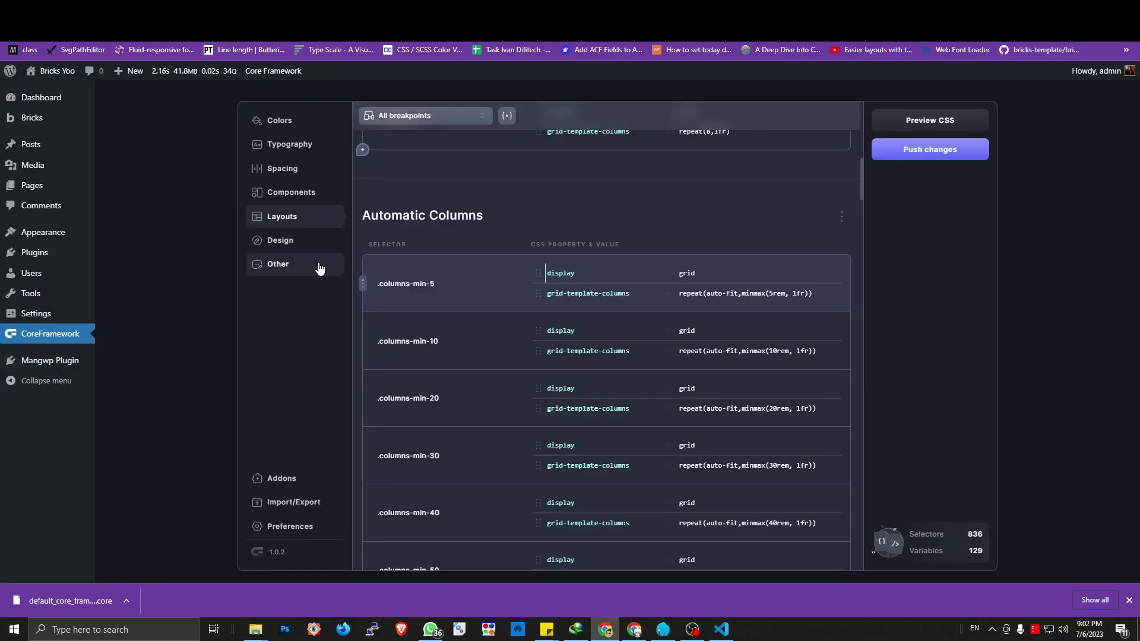
pyautogui.scroll(-5, 430, 226)
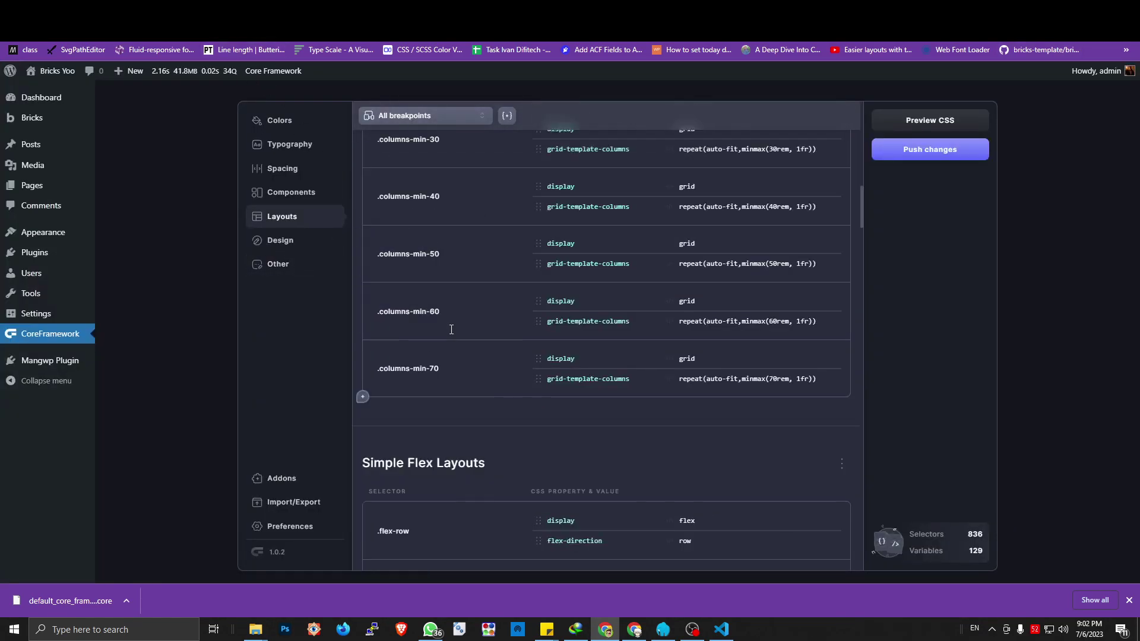
pyautogui.click(282, 168)
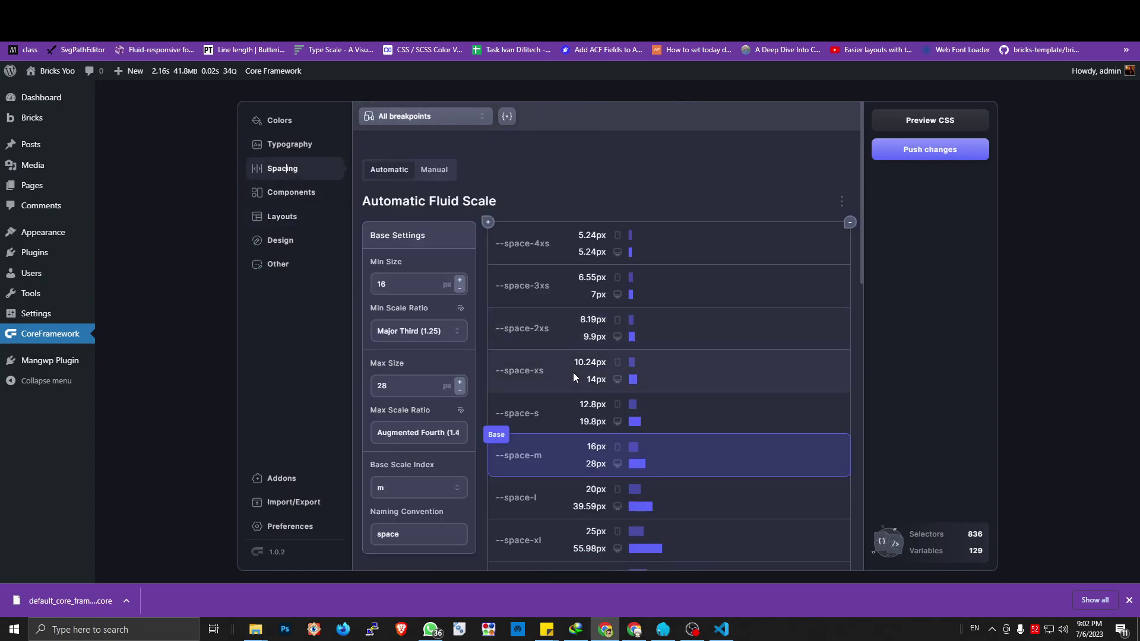
pyautogui.scroll(-8, 559, 375)
pyautogui.scroll(3, 551, 377)
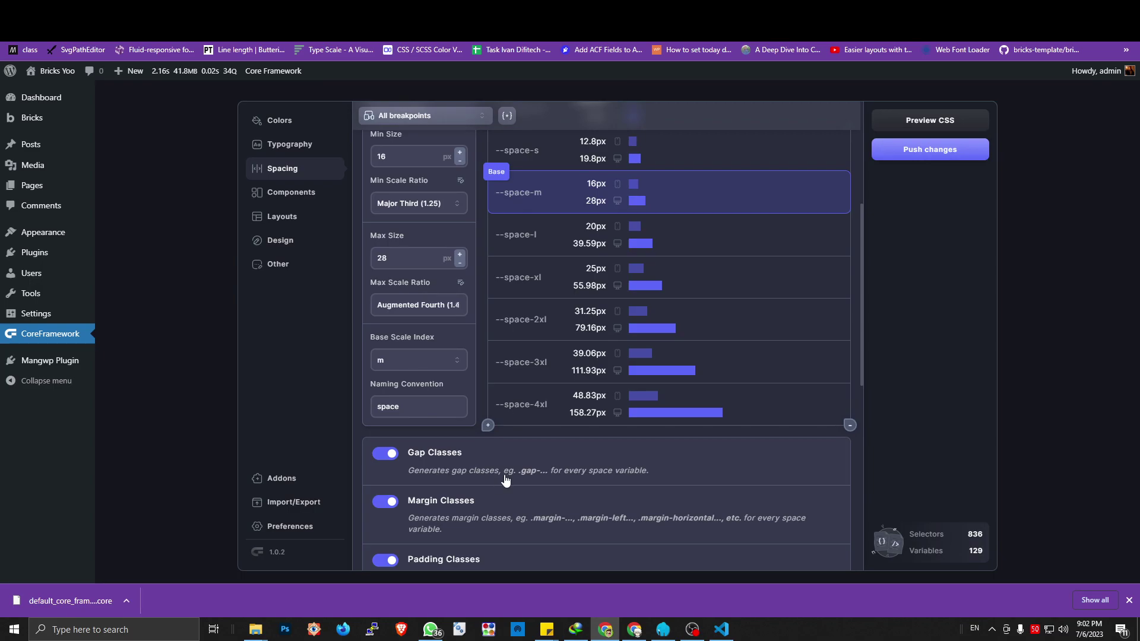
pyautogui.click(546, 404)
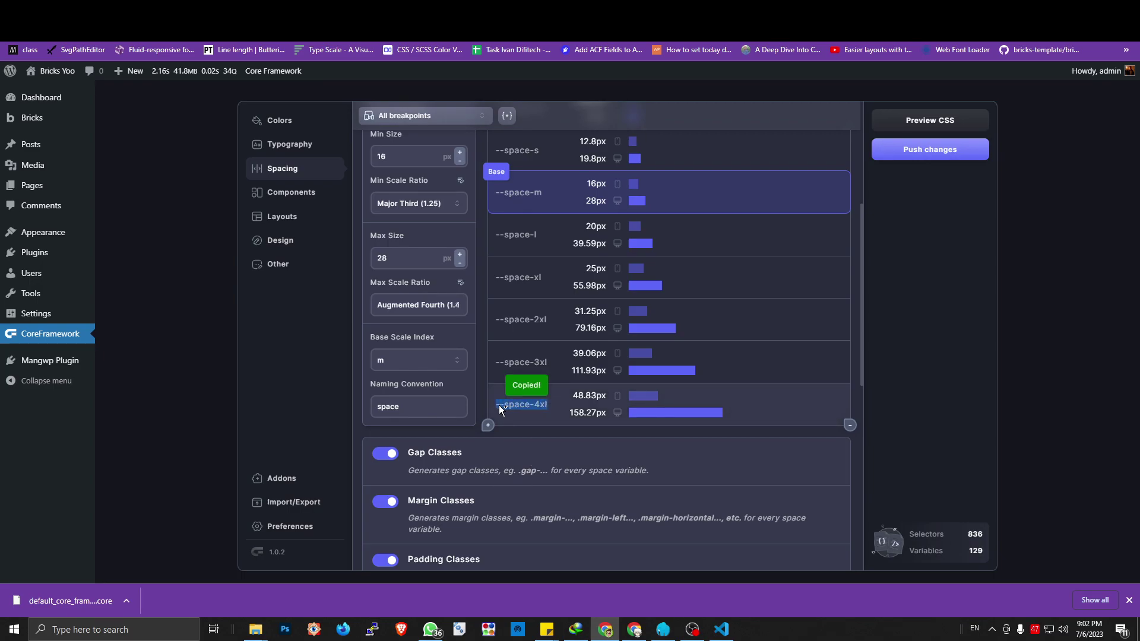
# Return to the Bricks page, add gap---space-4xl to the outer Div as a global class, and save the page.
pyautogui.hotkey('ctrl', 'Tab')
pyautogui.hotkey('ctrl', 'Tab')
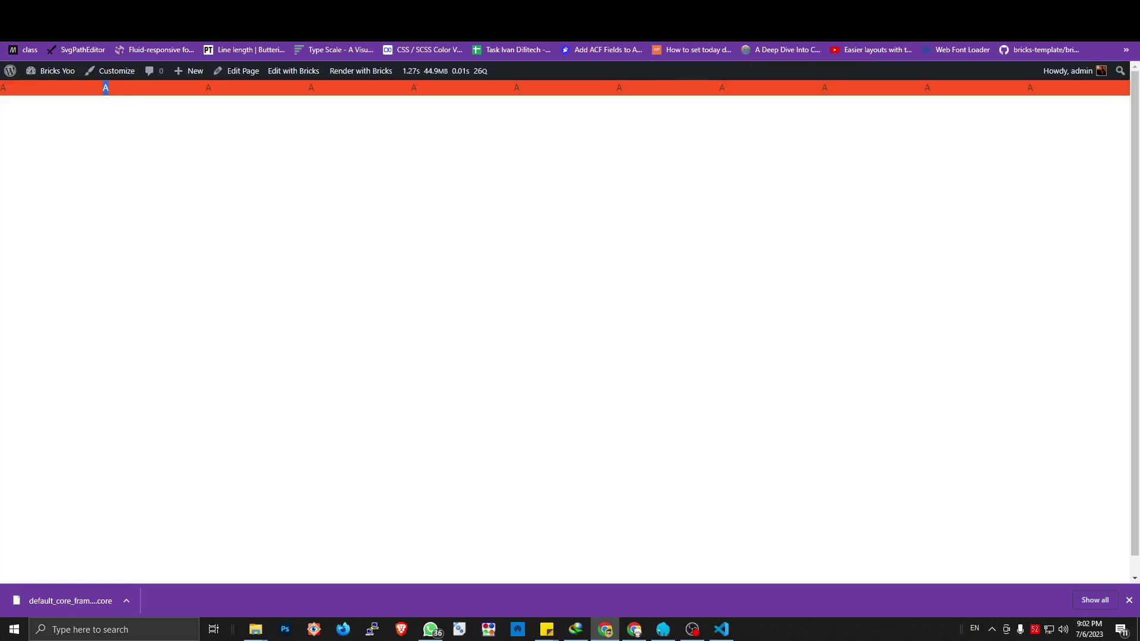
pyautogui.hotkey('ctrl', 'Tab')
pyautogui.click(1018, 141)
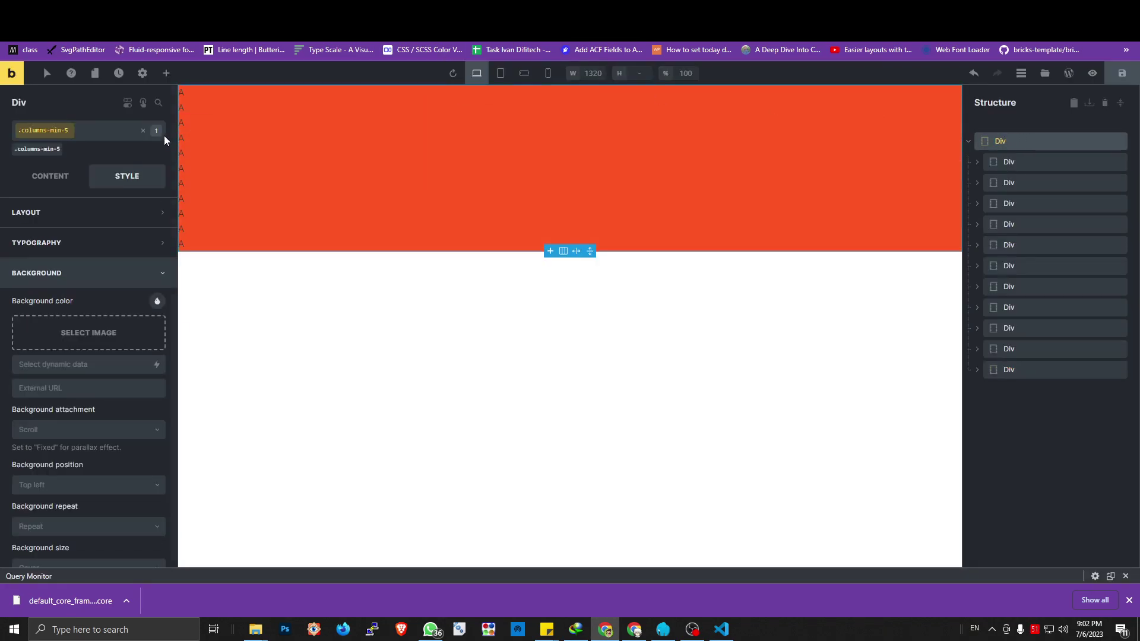
pyautogui.click(86, 131)
pyautogui.write('gap---space-4xl')
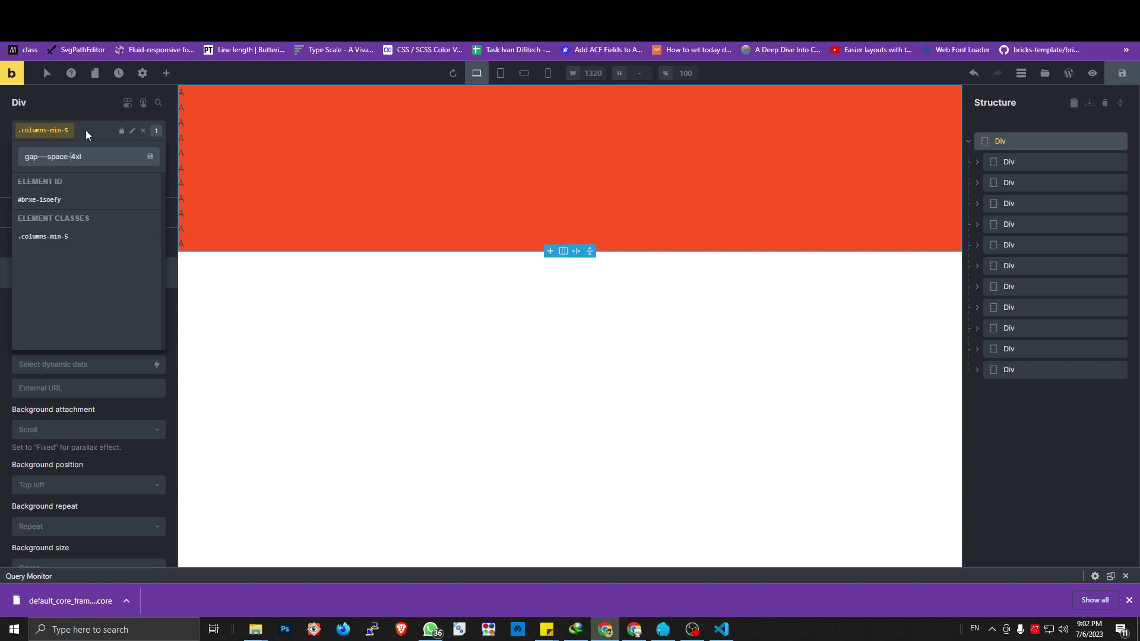
pyautogui.press('Return')
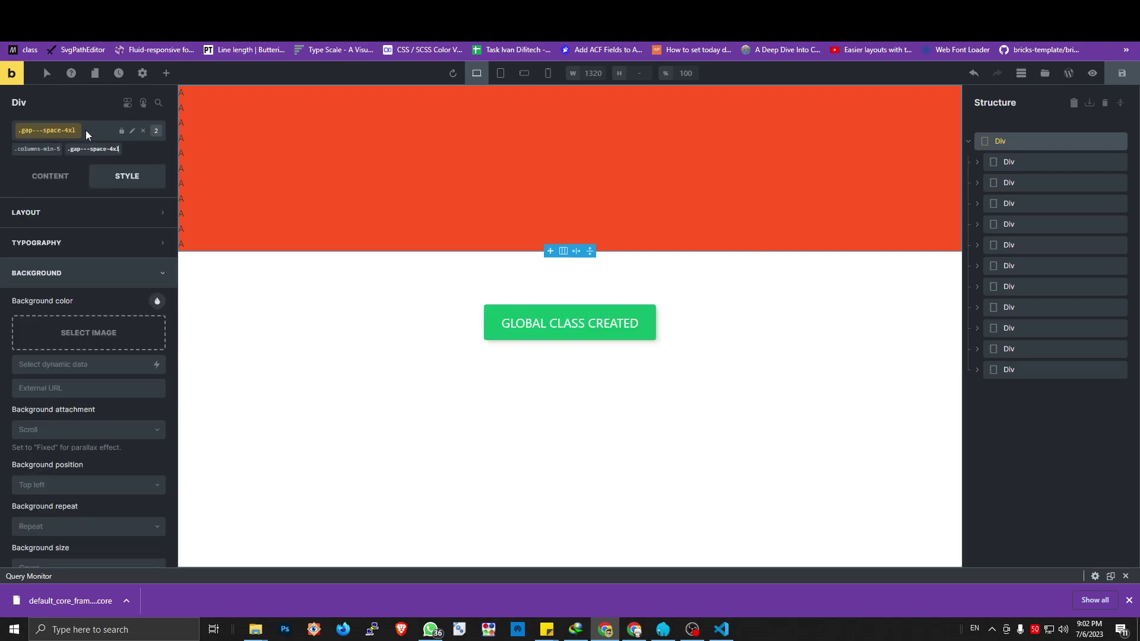
pyautogui.hotkey('ctrl', 's')
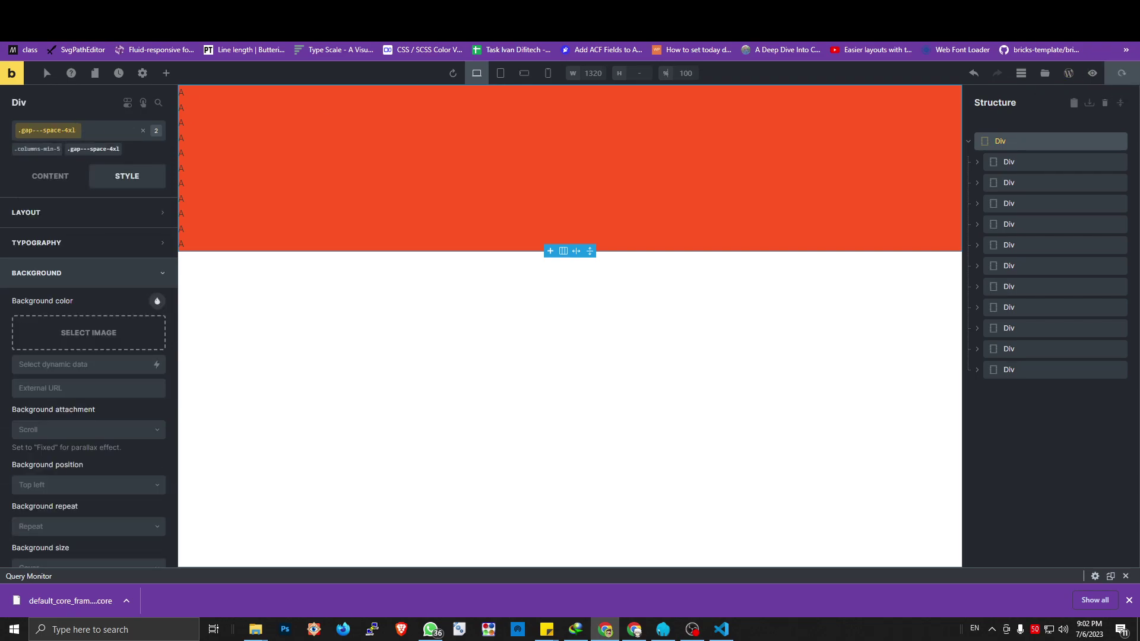
# Reload the live page and inspect the outer grid div in enlarged developer tools to examine its applied styles.
pyautogui.hotkey('ctrl', 'Tab')
pyautogui.hotkey('ctrl', 'Tab')
pyautogui.hotkey('ctrl', 'Tab')
pyautogui.press('F5')
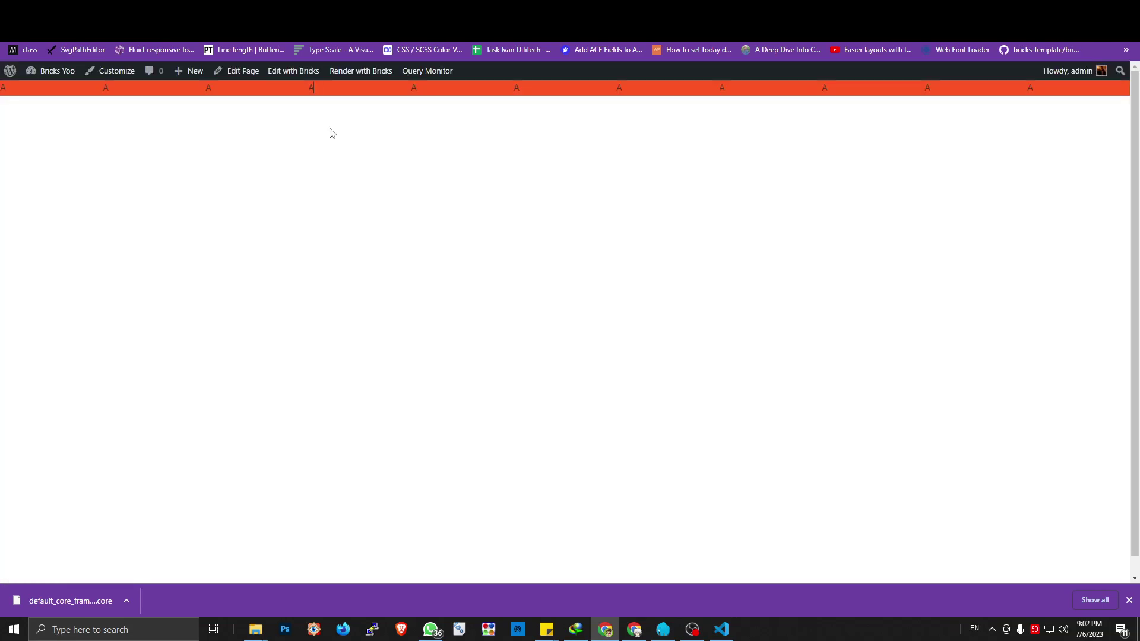
pyautogui.hotkey('ctrl', 'shift', 'i')
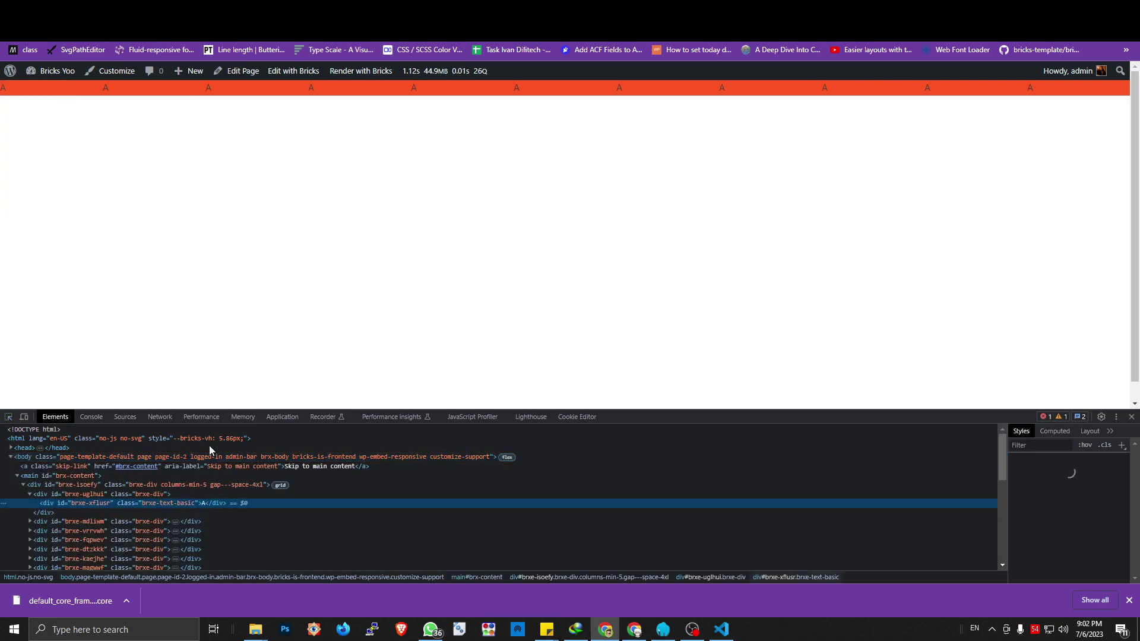
pyautogui.click(229, 484)
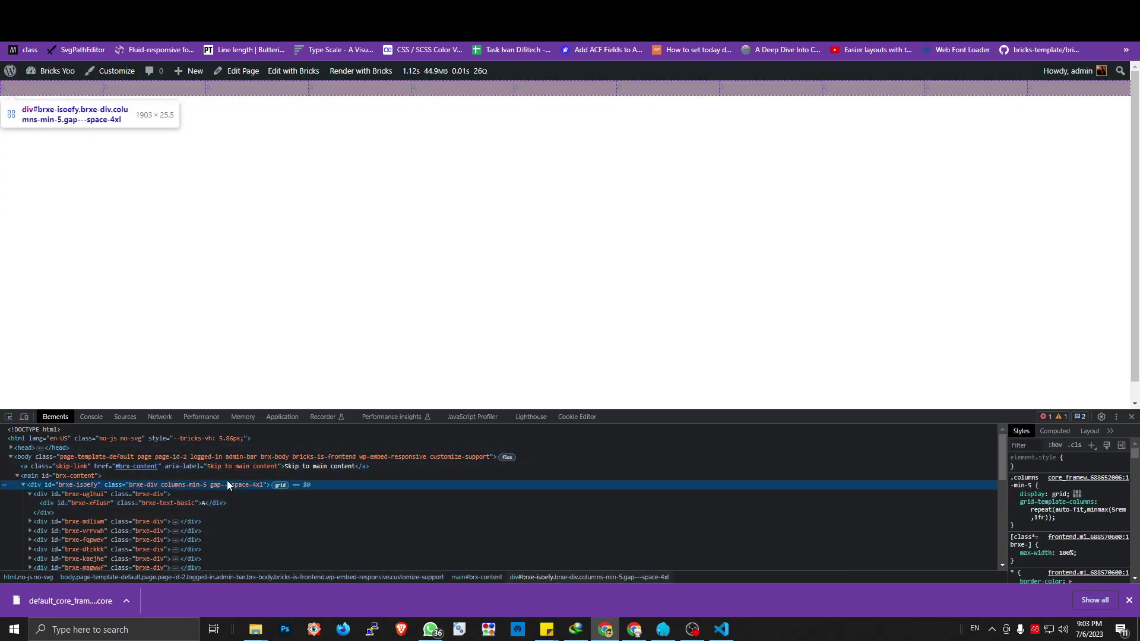
pyautogui.hotkey('ctrl', '+')
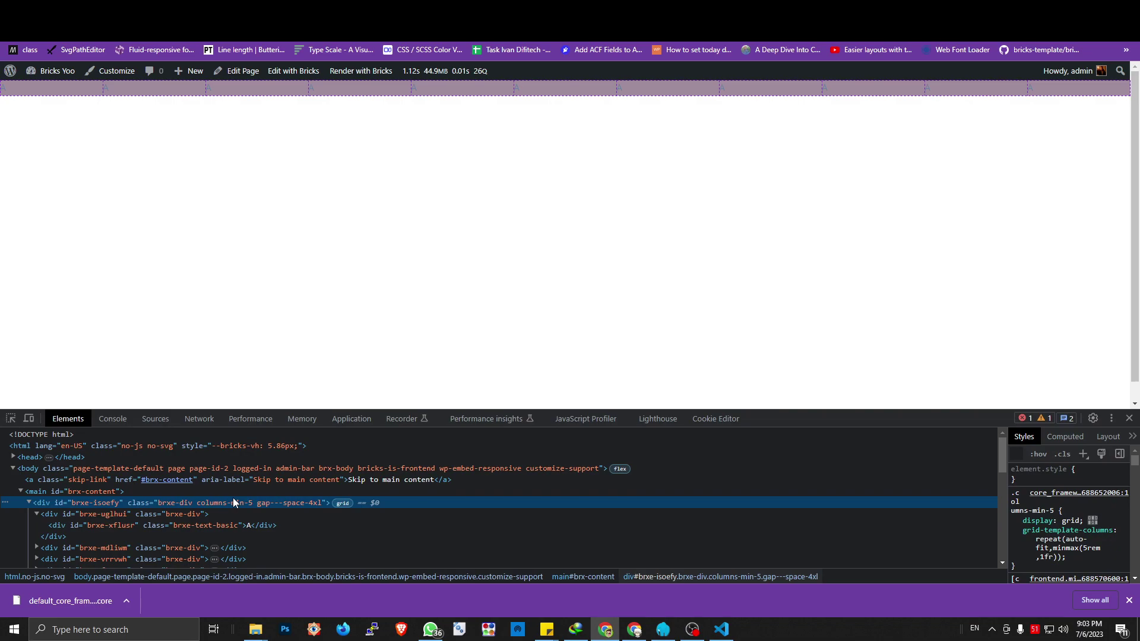
pyautogui.hotkey('ctrl', '+')
pyautogui.hotkey('ctrl', '+')
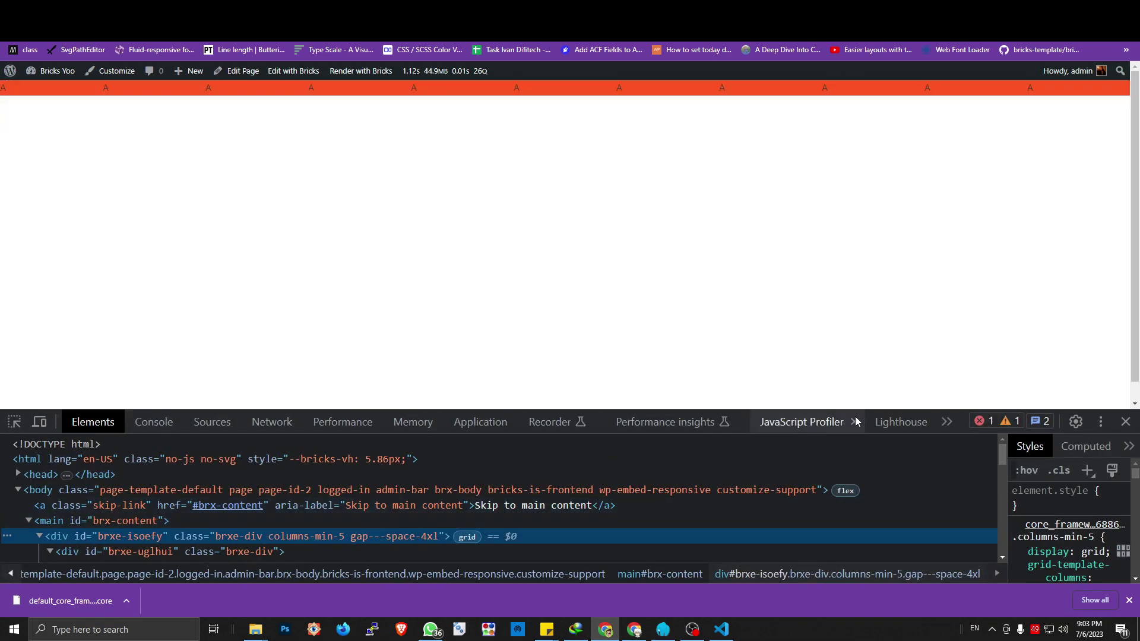
pyautogui.moveTo(952, 410); pyautogui.dragTo(953, 232)
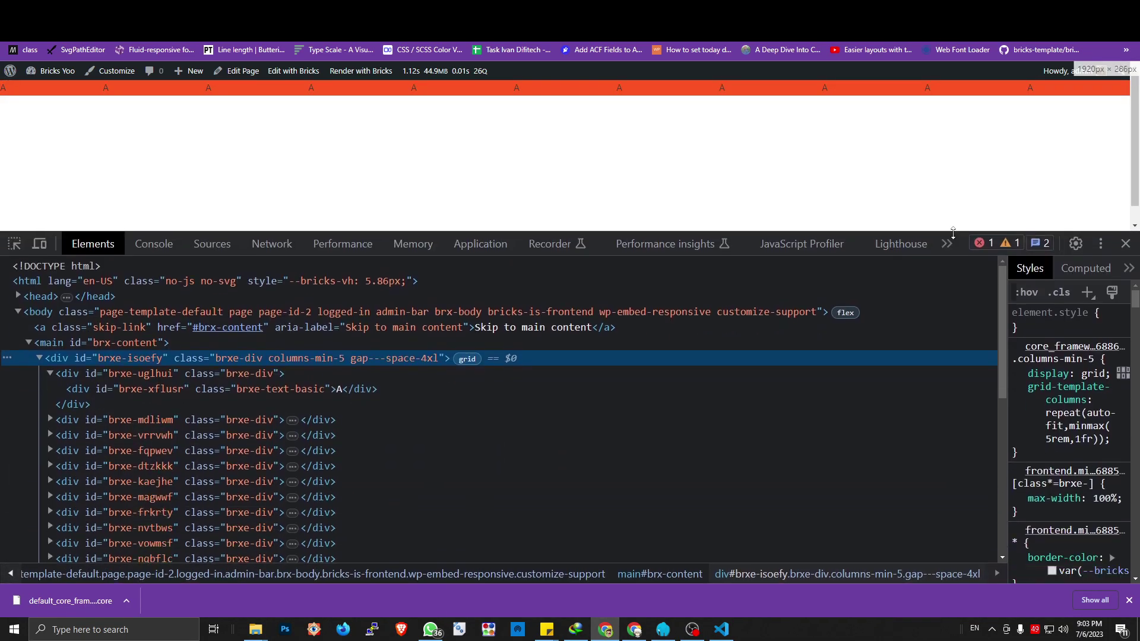
# Edit the inspected outer div's class attribute, changing the gap class to gap-space-4xl.
pyautogui.doubleClick(290, 358)
pyautogui.moveTo(350, 358); pyautogui.dragTo(439, 359)
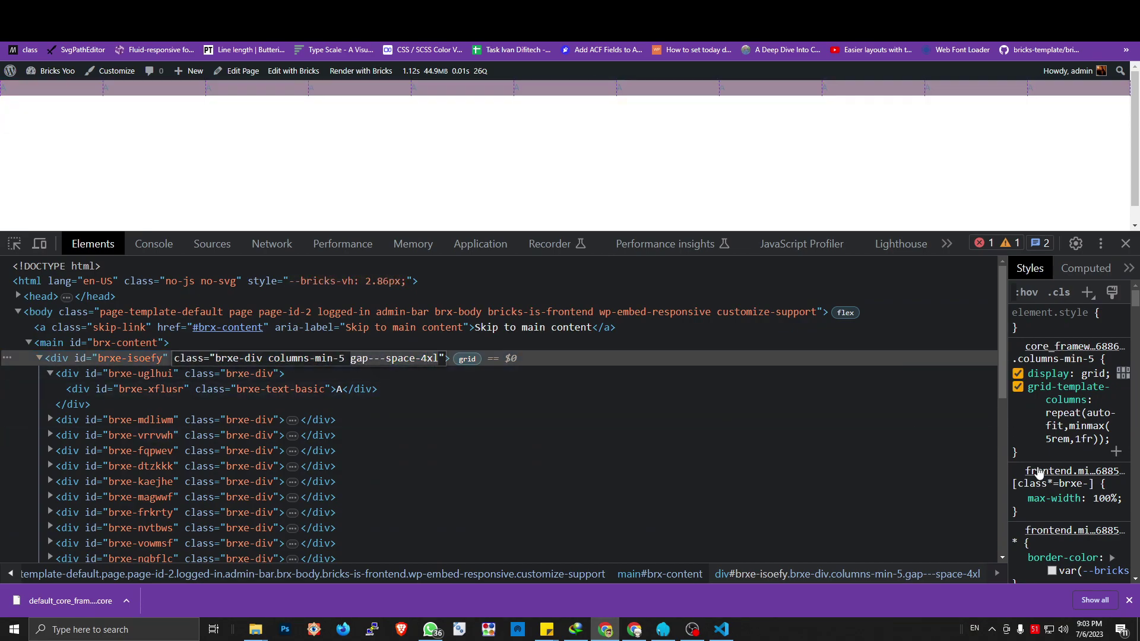
pyautogui.click(382, 359)
pyautogui.press('BackSpace')
pyautogui.press('BackSpace')
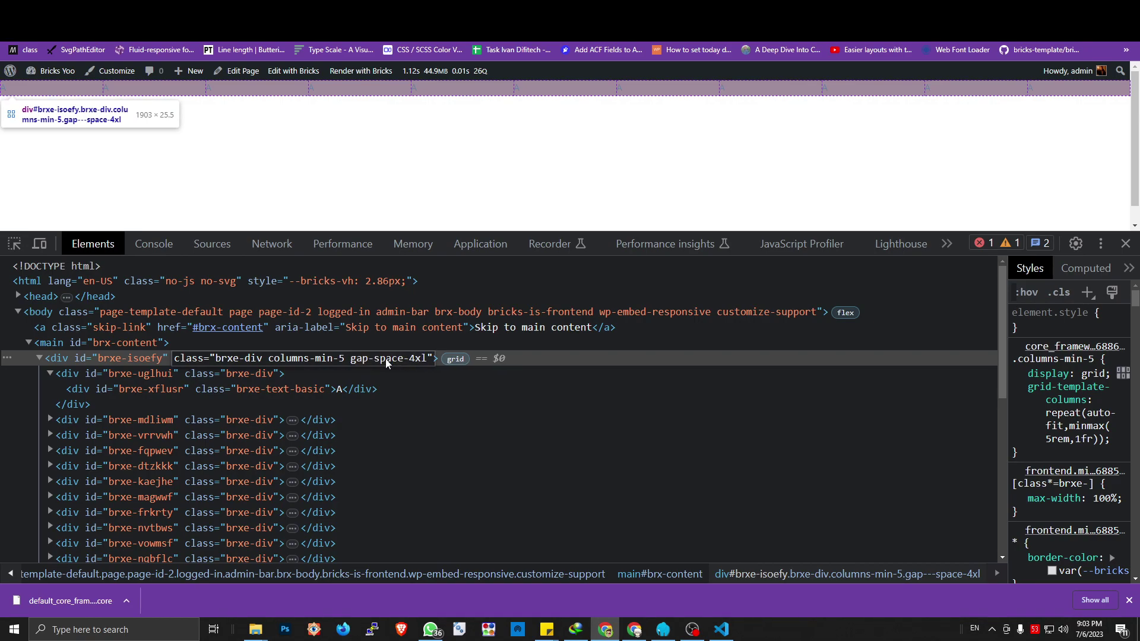
pyautogui.press('Return')
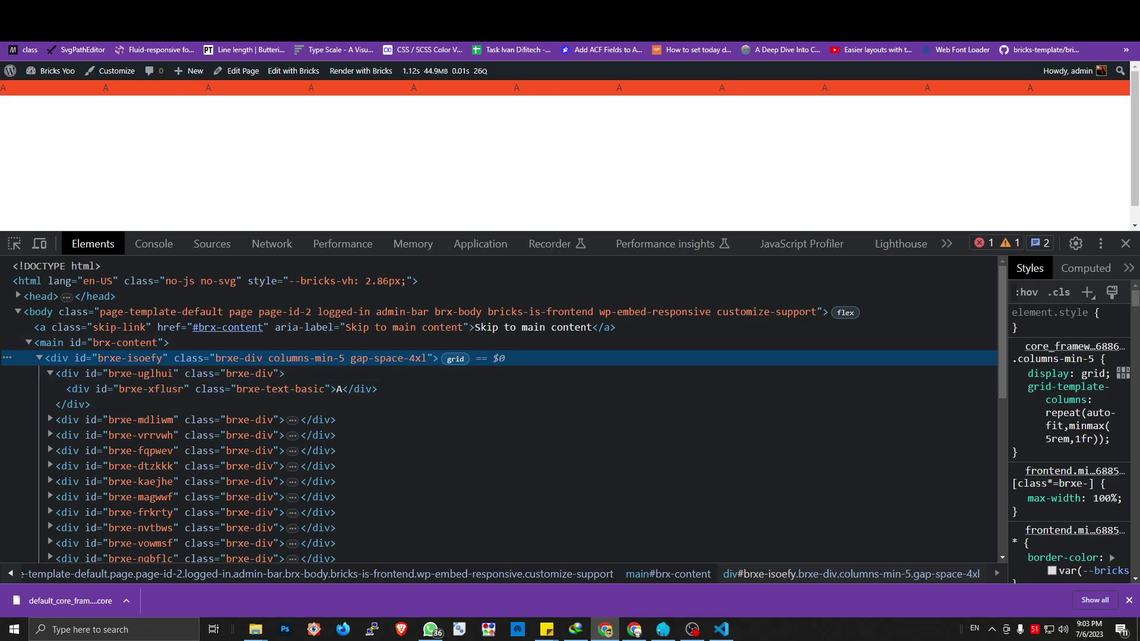
# Compare with Core Framework's spacing names and shorten the inspected outer div's gap class to gap-4xl.
pyautogui.hotkey('alt', 'Tab')
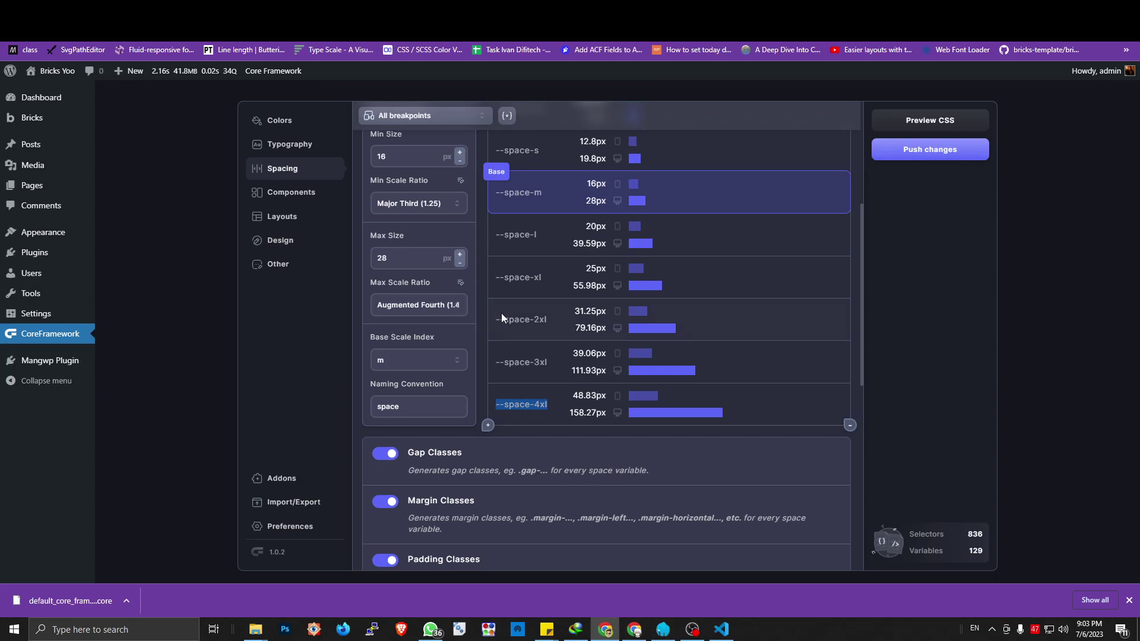
pyautogui.hotkey('alt', 'Tab')
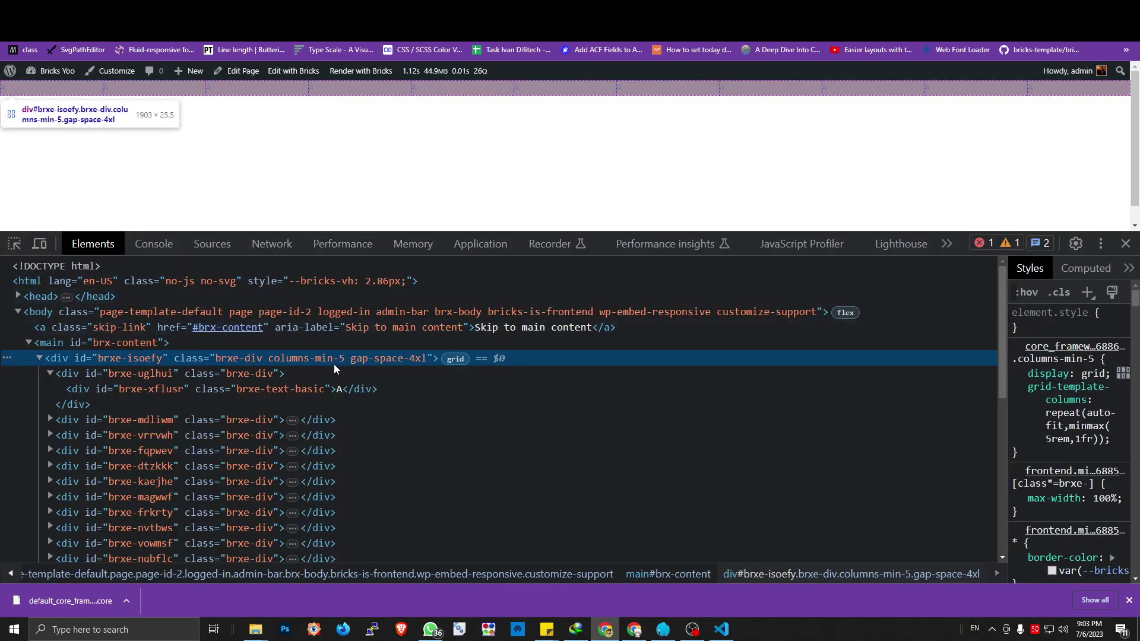
pyautogui.doubleClick(404, 358)
pyautogui.click(404, 358)
pyautogui.press('BackSpace')
pyautogui.press('BackSpace')
pyautogui.press('BackSpace')
pyautogui.press('BackSpace')
pyautogui.press('BackSpace')
pyautogui.press('BackSpace')
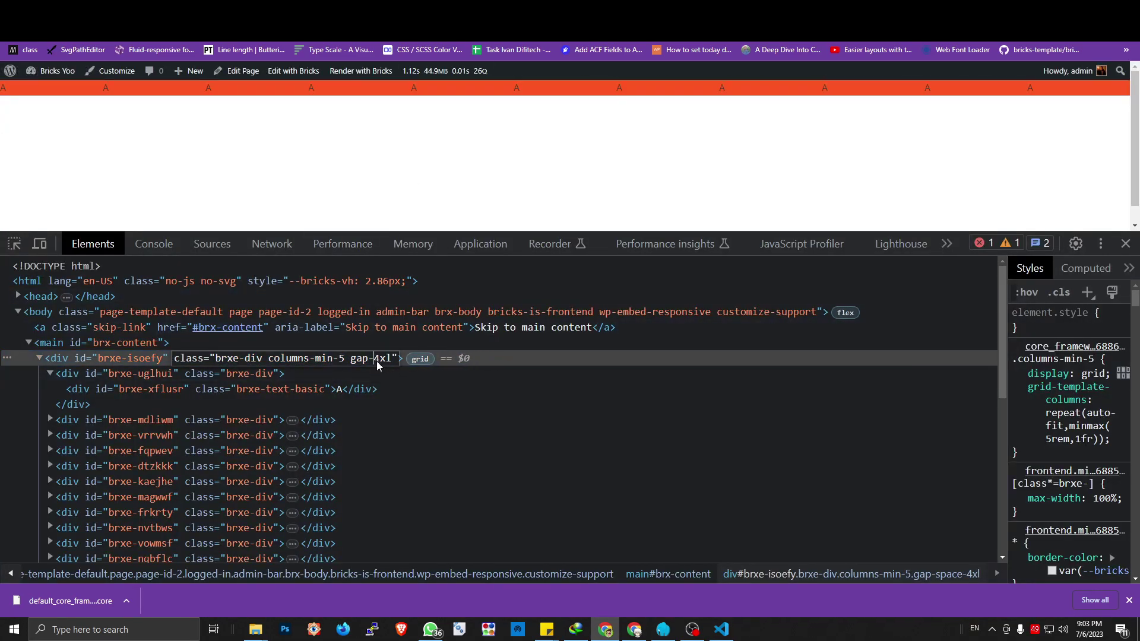
pyautogui.hotkey('alt', 'Tab')
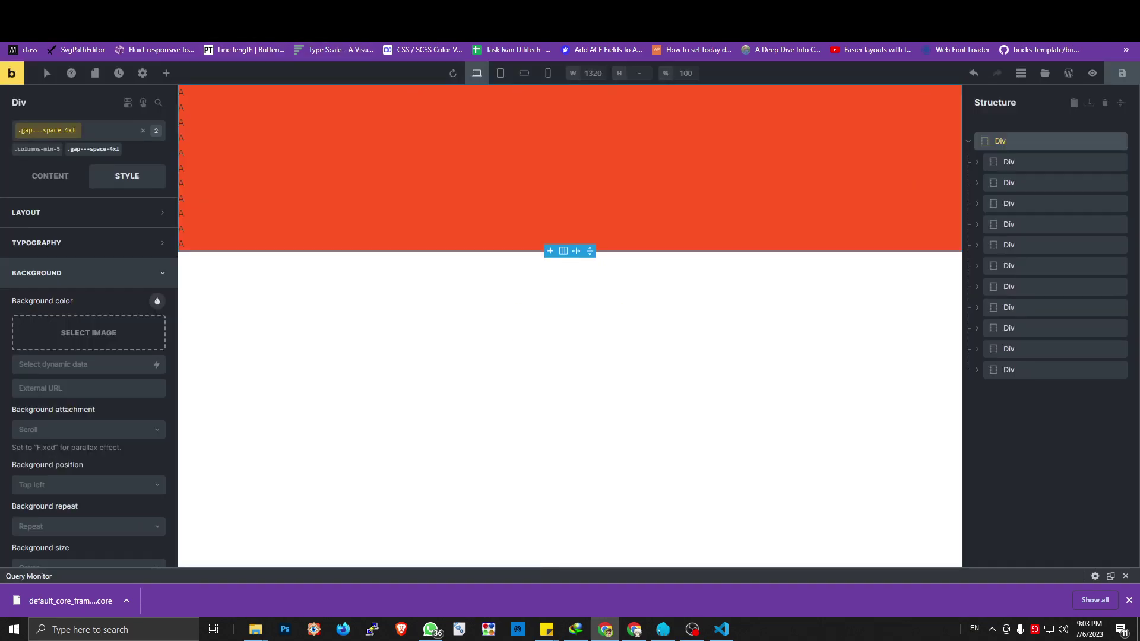
pyautogui.hotkey('ctrl', 'Tab')
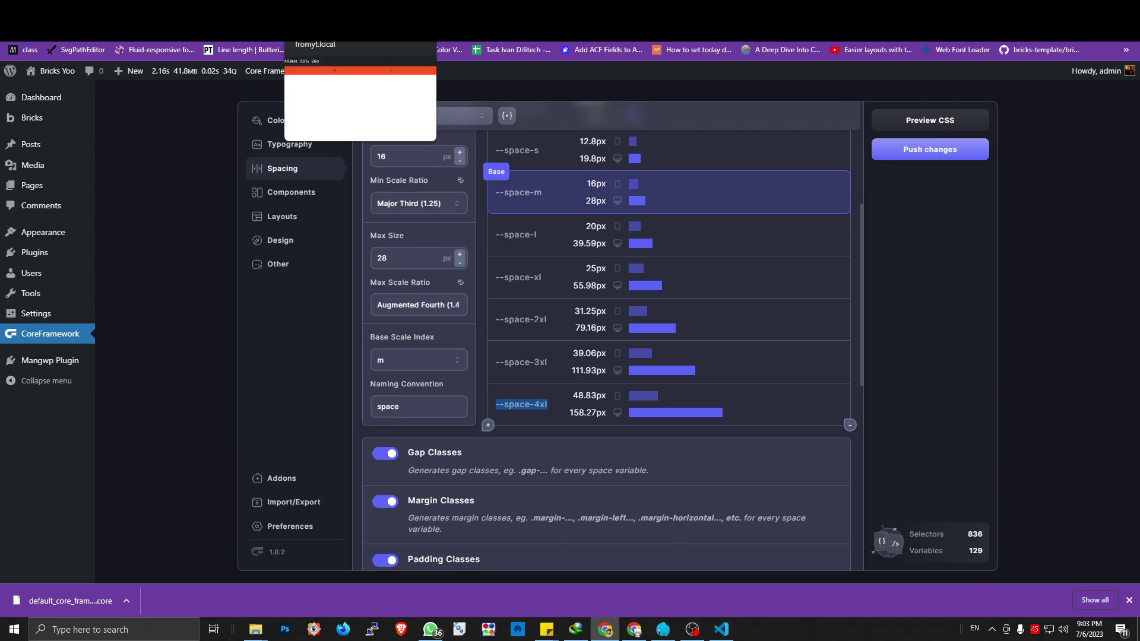
pyautogui.click(333, 30)
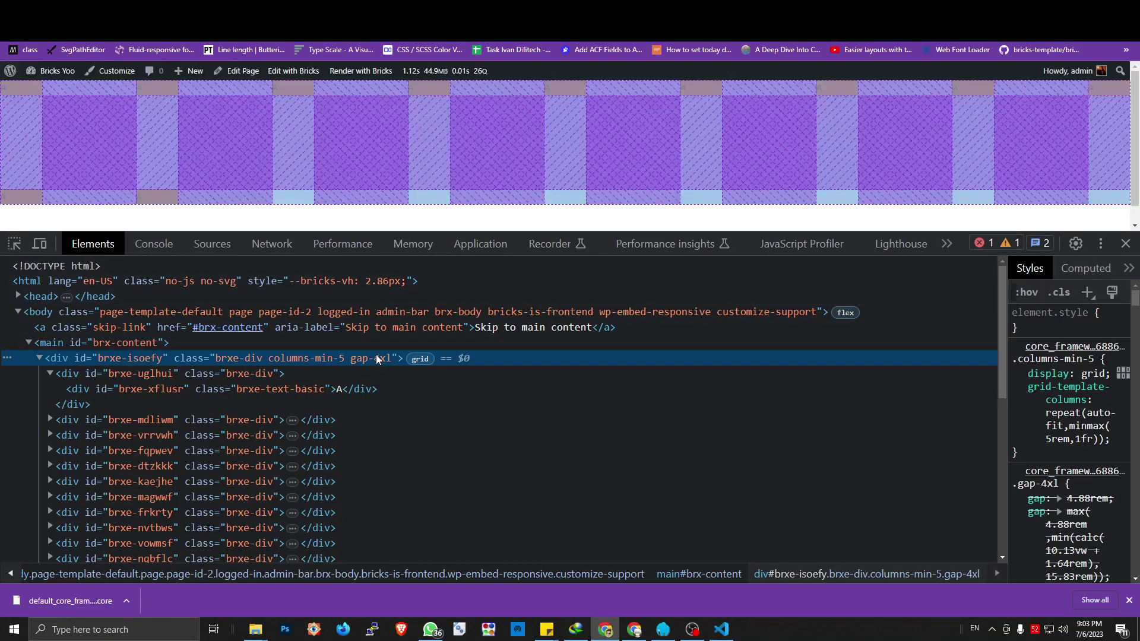
# Examine the .gap-4xl rule's selector and clamp-based gap declarations in the outer div's styles.
pyautogui.scroll(-3, 1062, 386)
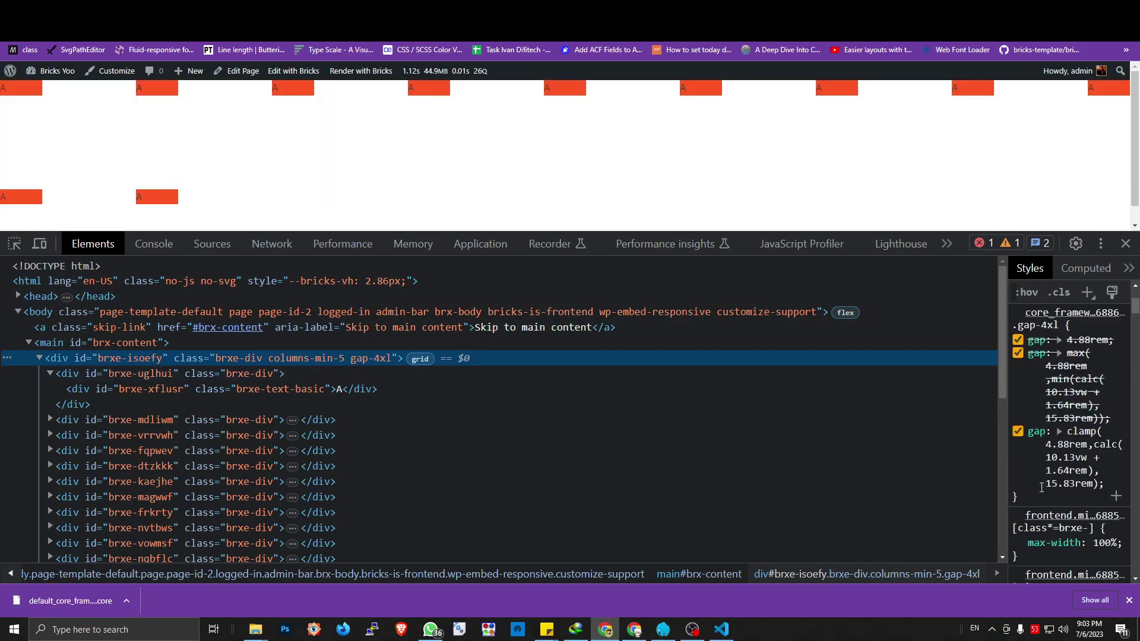
pyautogui.click(1034, 326)
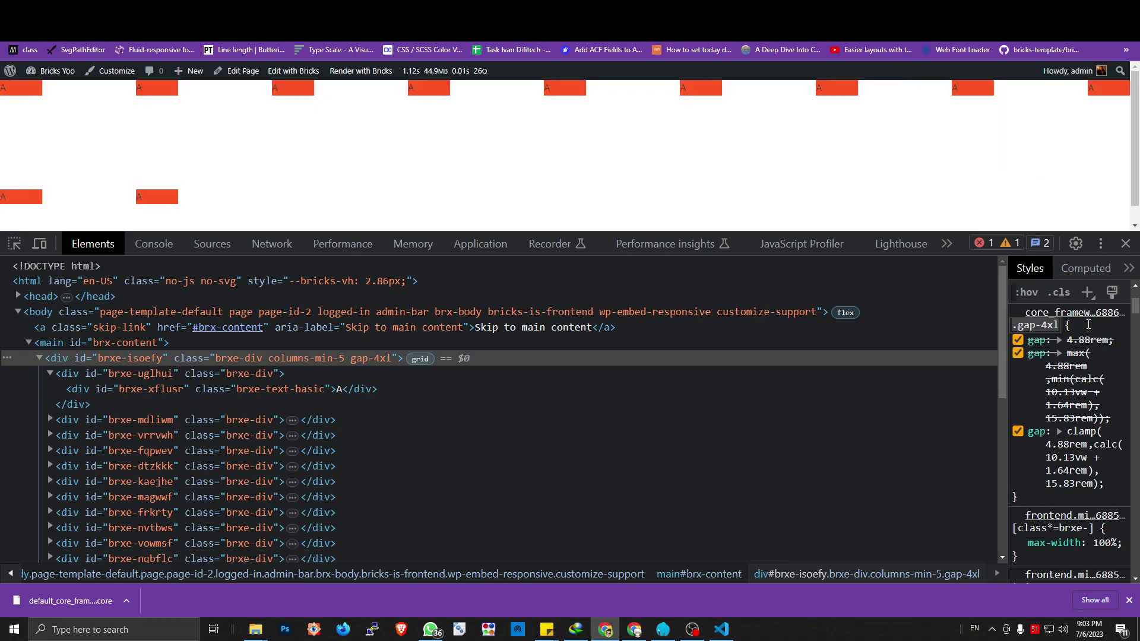
pyautogui.press('Escape')
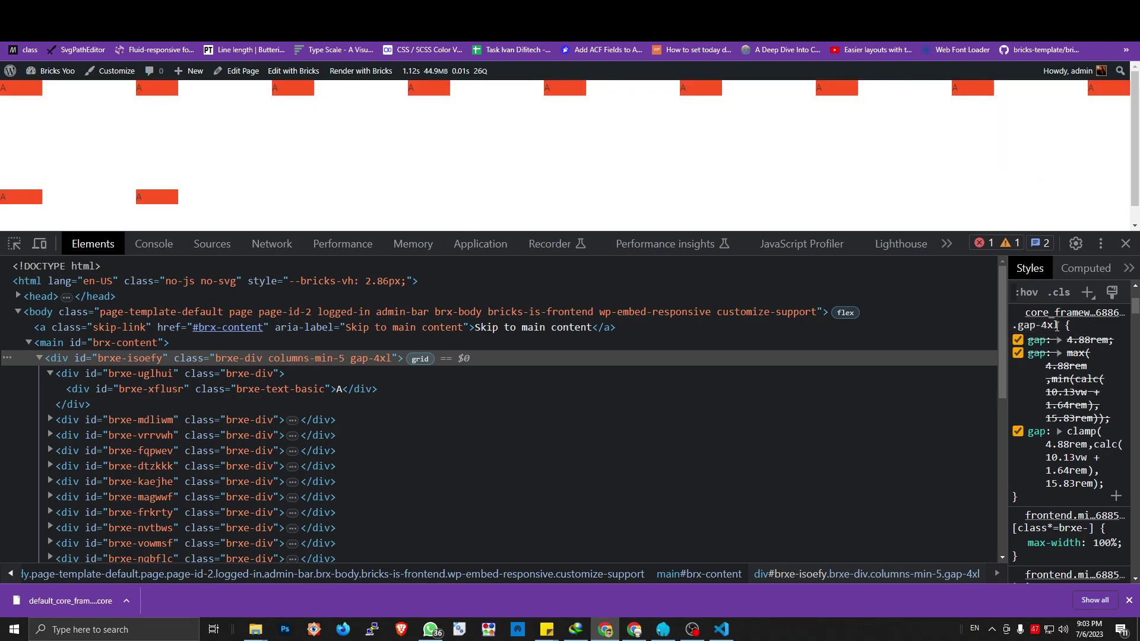
# Compare with Core Framework's spacing names and change the inspected outer div's gap class to gap-m.
pyautogui.hotkey('ctrl', 'Tab')
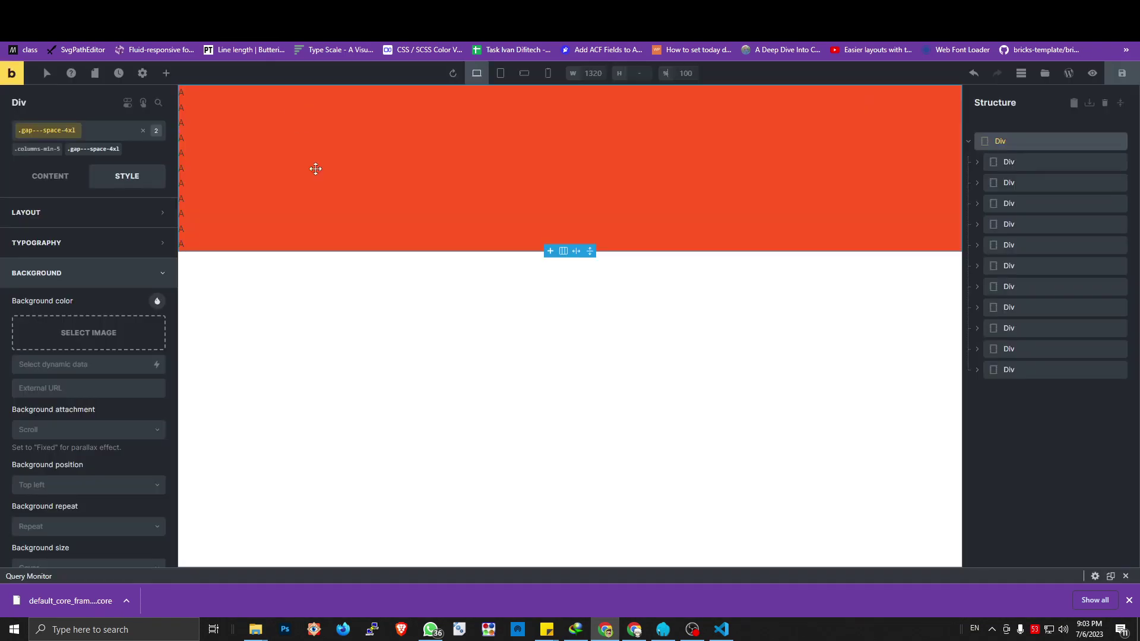
pyautogui.hotkey('ctrl', 'Tab')
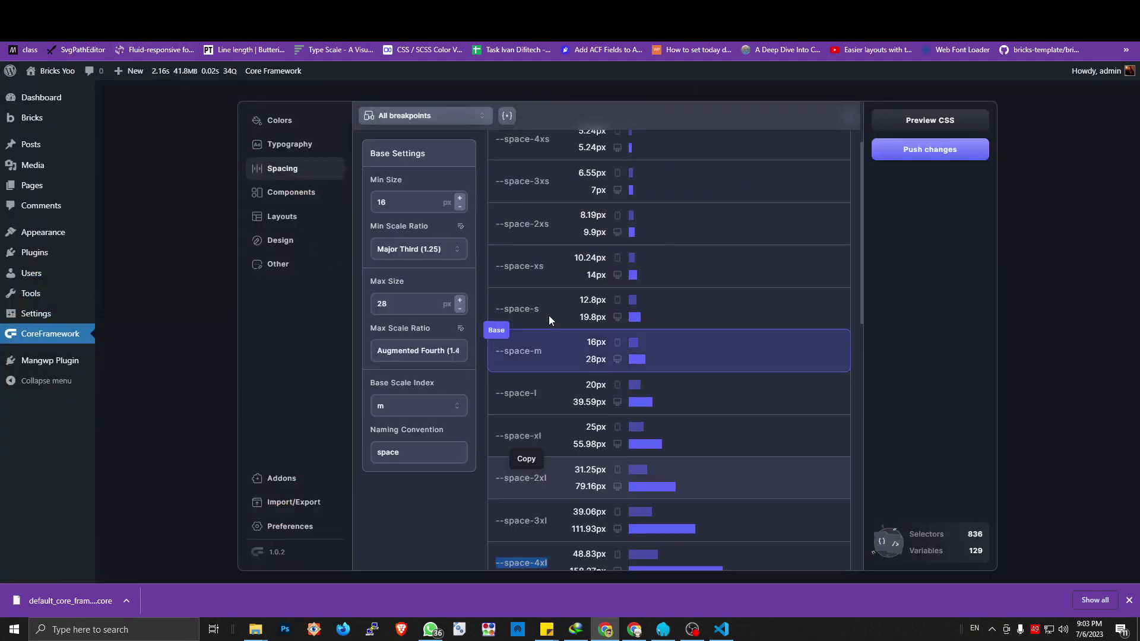
pyautogui.click(537, 352)
pyautogui.hotkey('ctrl', 'Tab')
pyautogui.doubleClick(383, 361)
pyautogui.press('End')
pyautogui.press('BackSpace')
pyautogui.press('BackSpace')
pyautogui.press('BackSpace')
pyautogui.write('m')
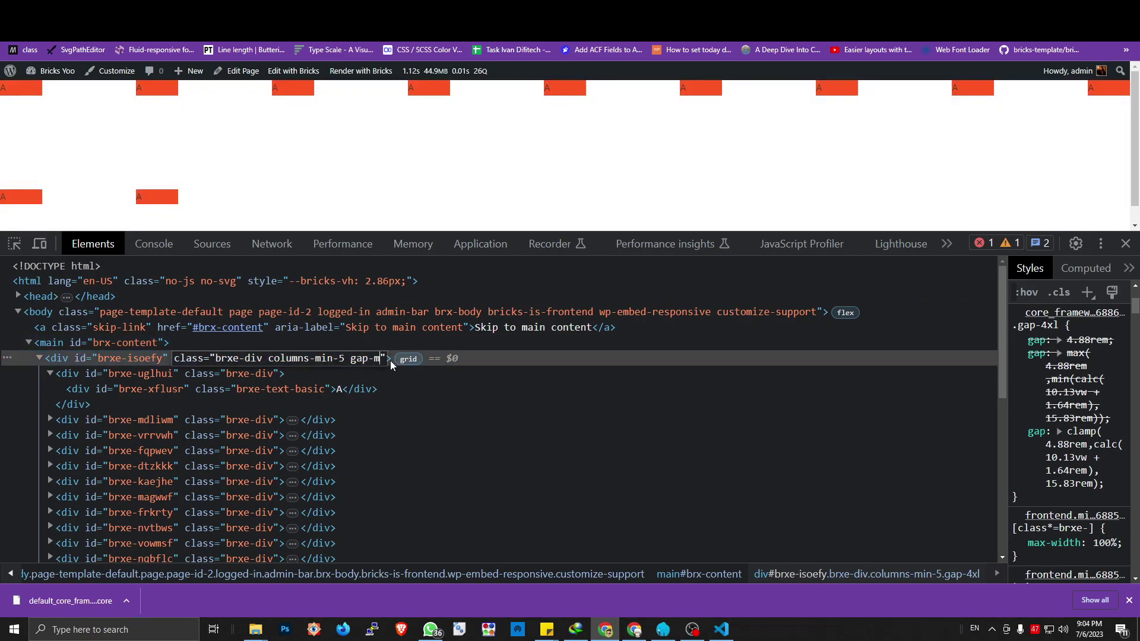
pyautogui.press('Return')
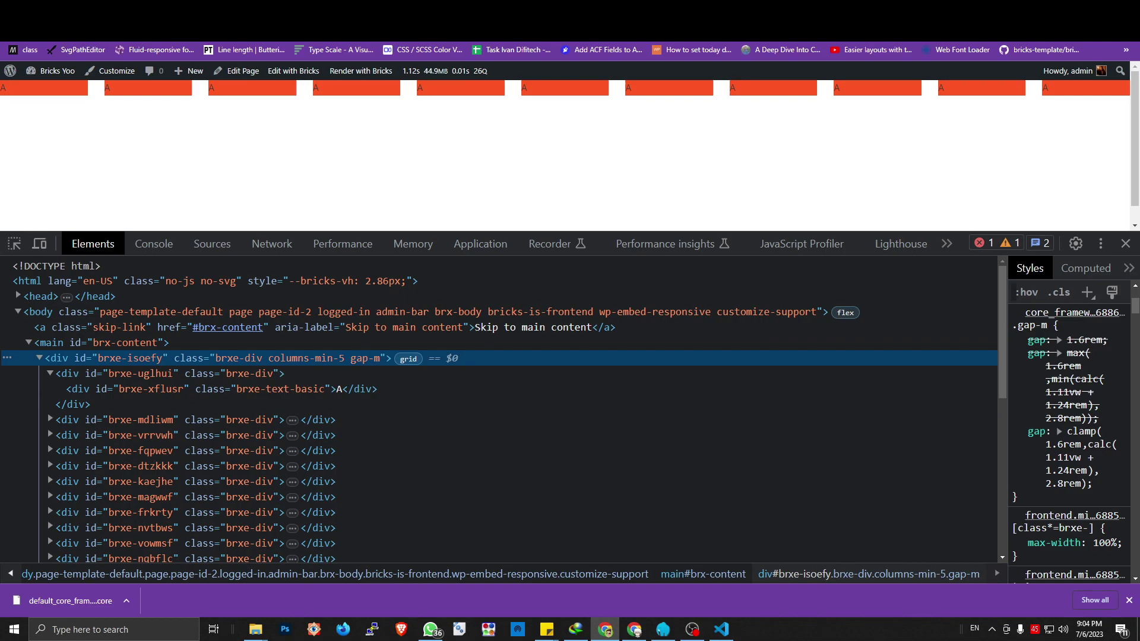
pyautogui.hotkey('ctrl', 'Tab')
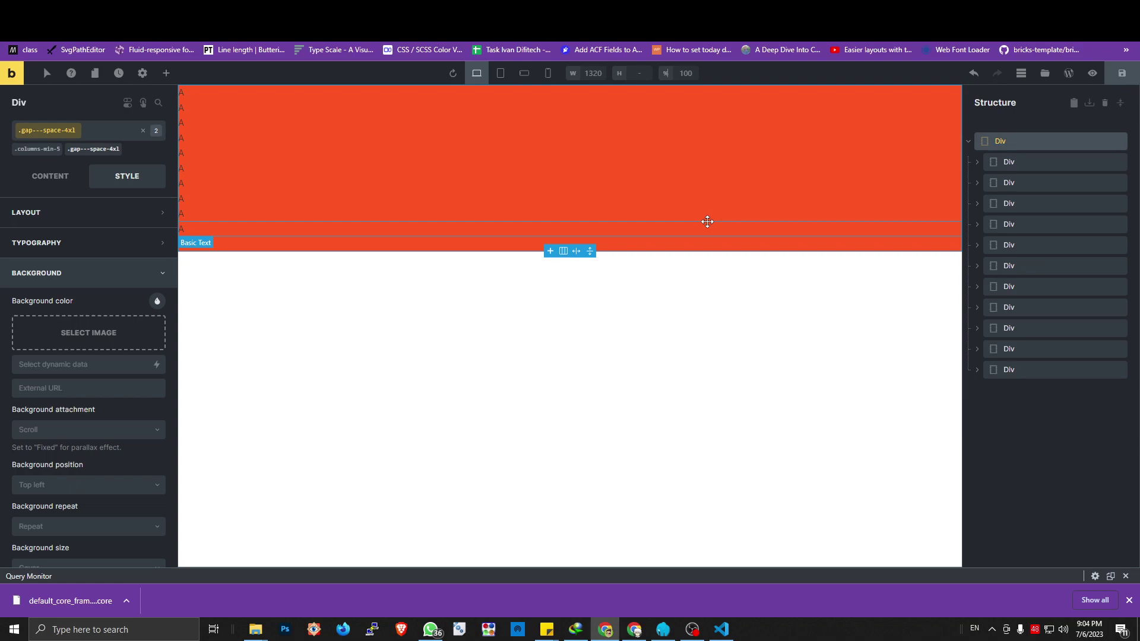
pyautogui.moveTo(706, 221); pyautogui.dragTo(400, 96)
pyautogui.hotkey('ctrl', 'Tab')
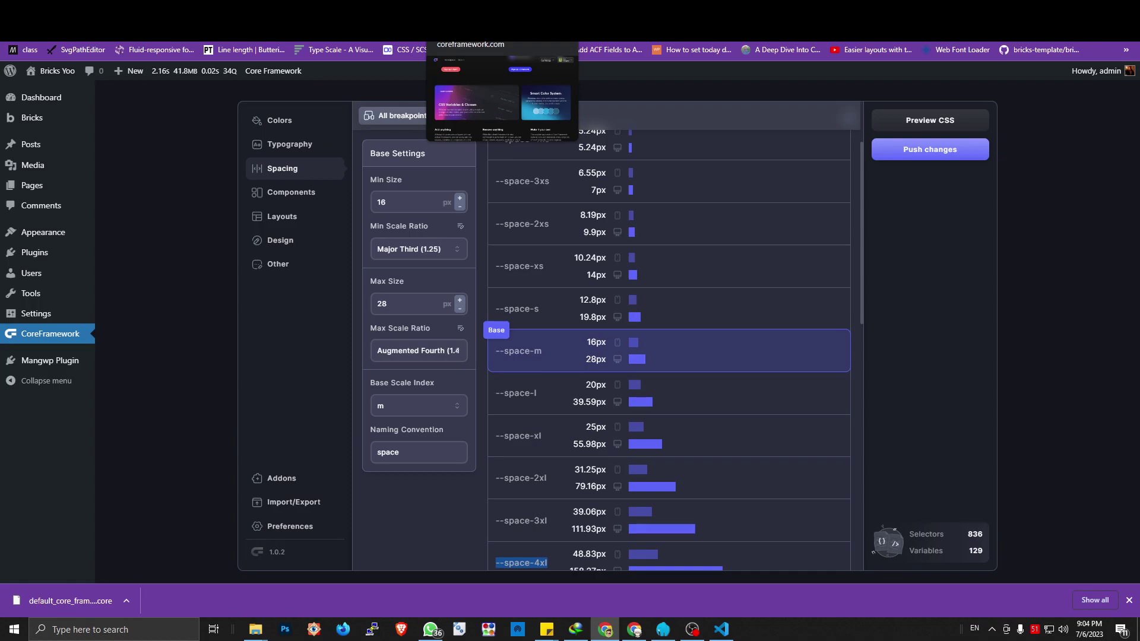
pyautogui.hotkey('ctrl', 'Tab')
pyautogui.hotkey('ctrl', 'Tab')
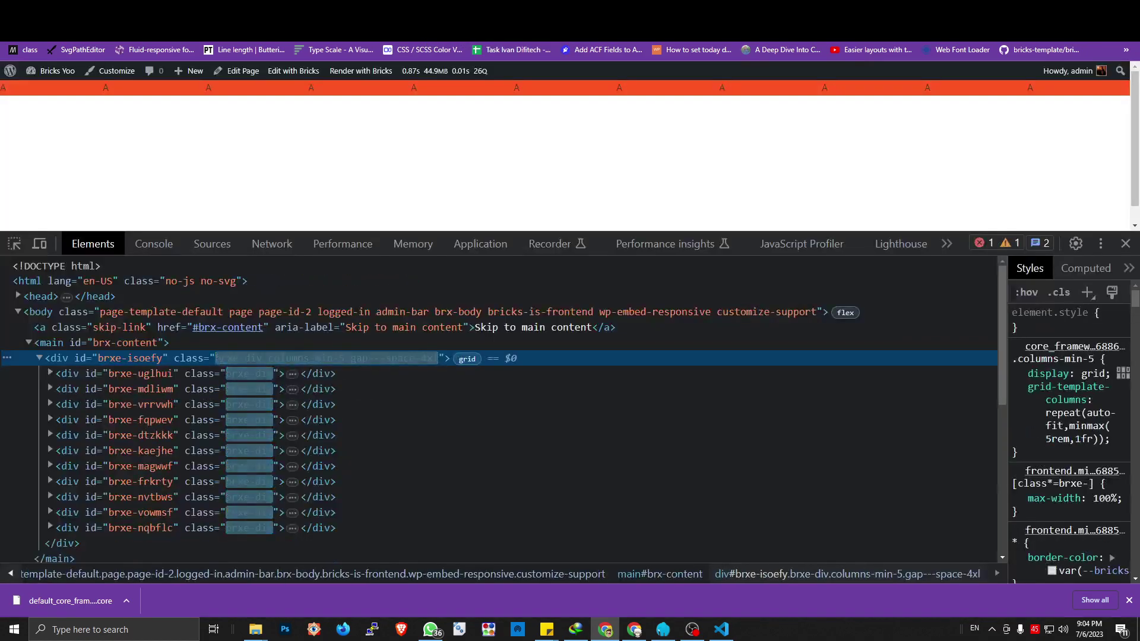
pyautogui.hotkey('ctrl', 'Tab')
pyautogui.hotkey('ctrl', 'Tab')
pyautogui.hotkey('ctrl', 'Tab')
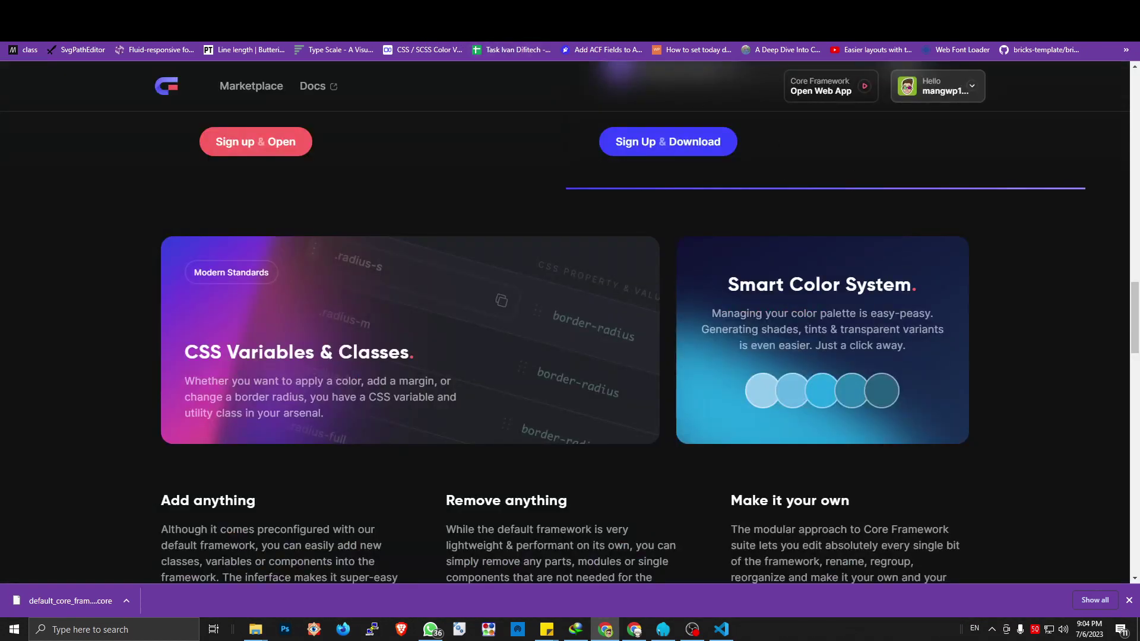
pyautogui.hotkey('ctrl', 'shift', 'Tab')
pyautogui.hotkey('ctrl', 'shift', 'Tab')
pyautogui.hotkey('ctrl', 'shift', 'Tab')
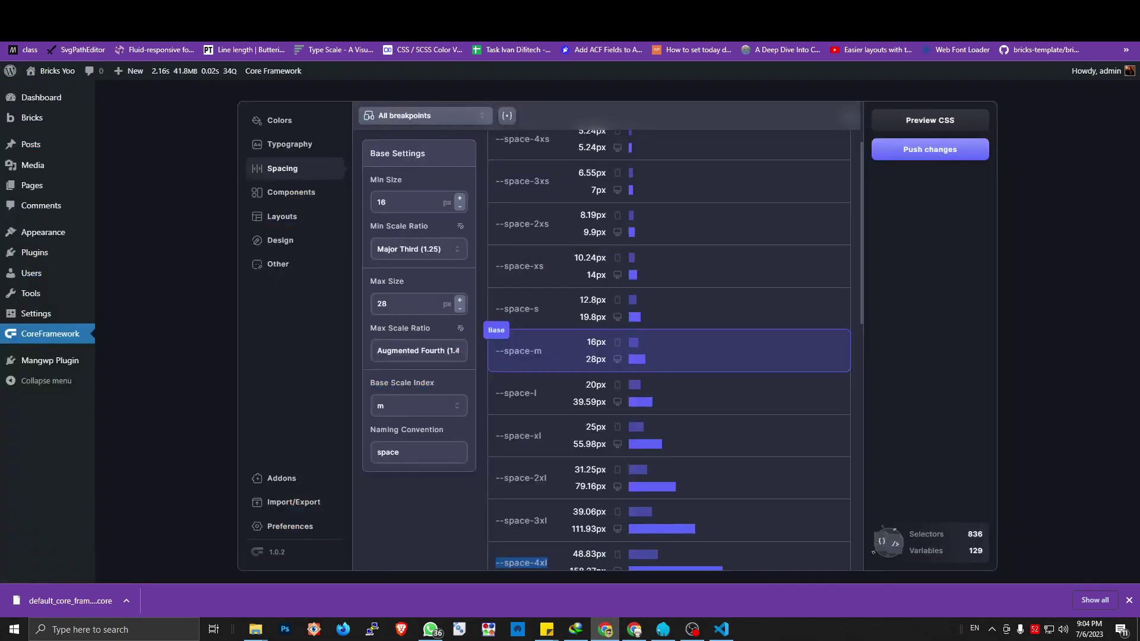
pyautogui.hotkey('ctrl', 'shift', 'Tab')
pyautogui.hotkey('ctrl', 'shift', 'Tab')
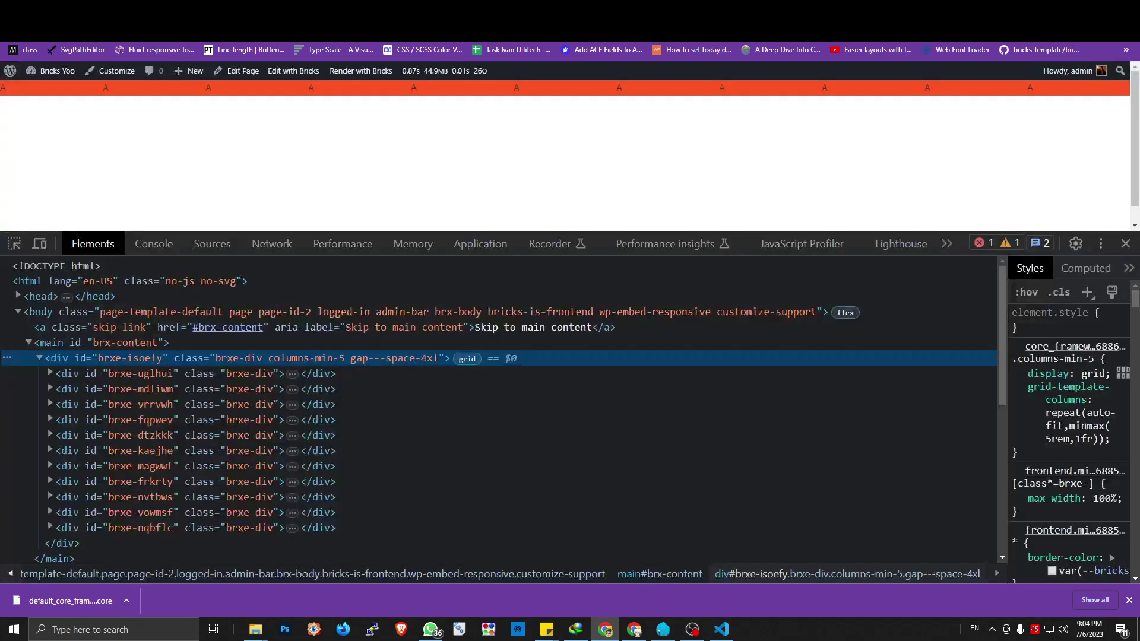
# Open the site's WordPress admin and deactivate the Core Framework plugin in the installed plugins list.
pyautogui.moveTo(50, 71)
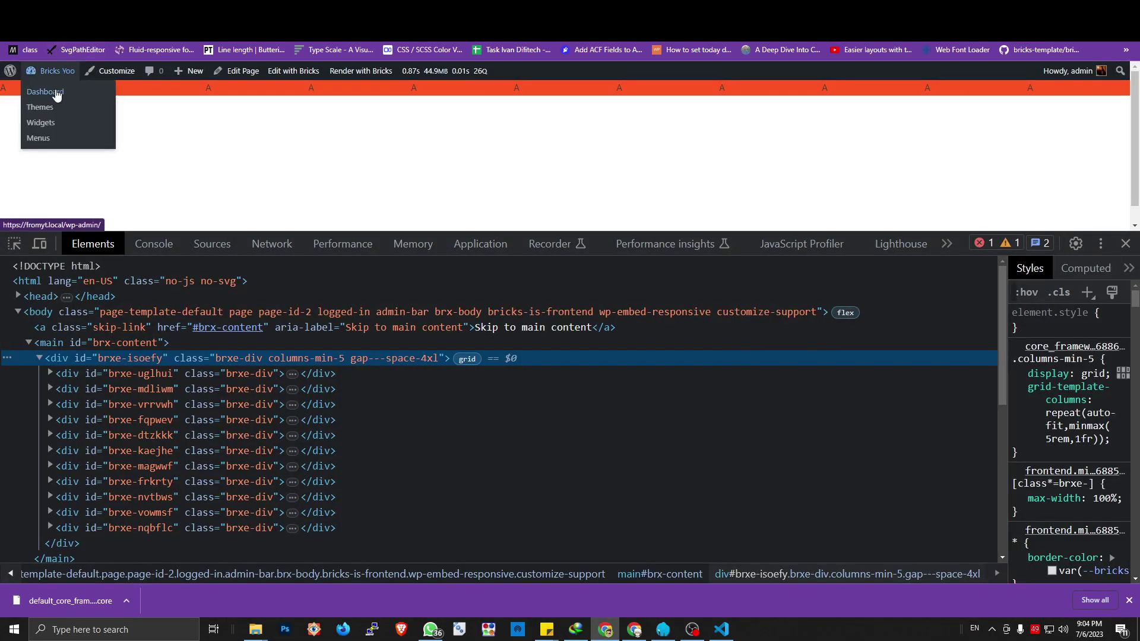
pyautogui.click(56, 93)
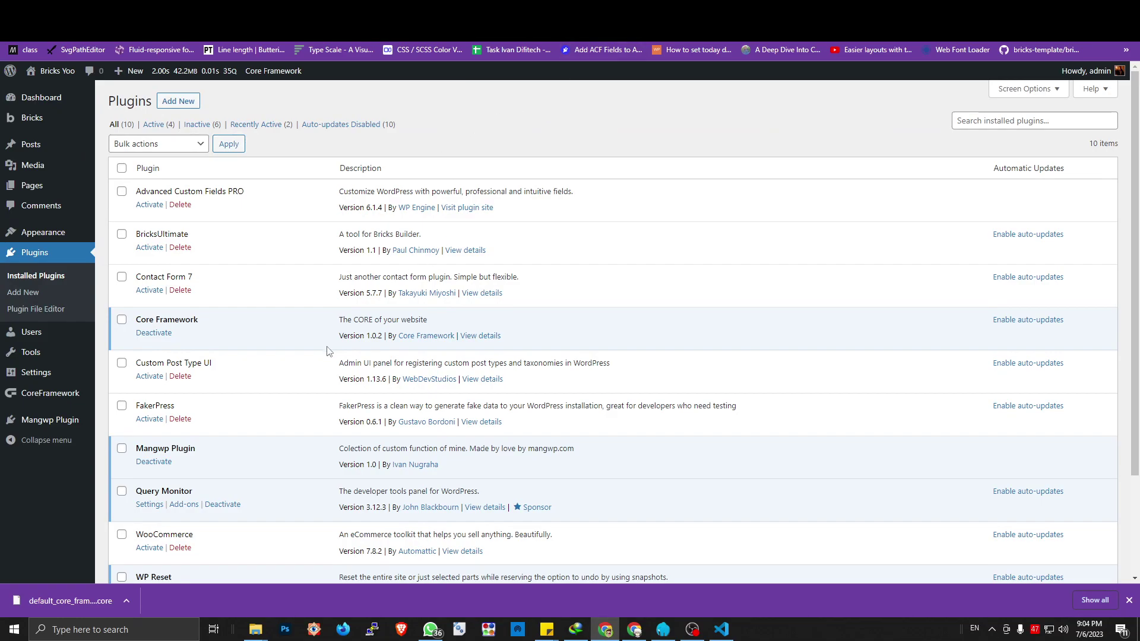
pyautogui.scroll(-3, 332, 350)
pyautogui.click(153, 205)
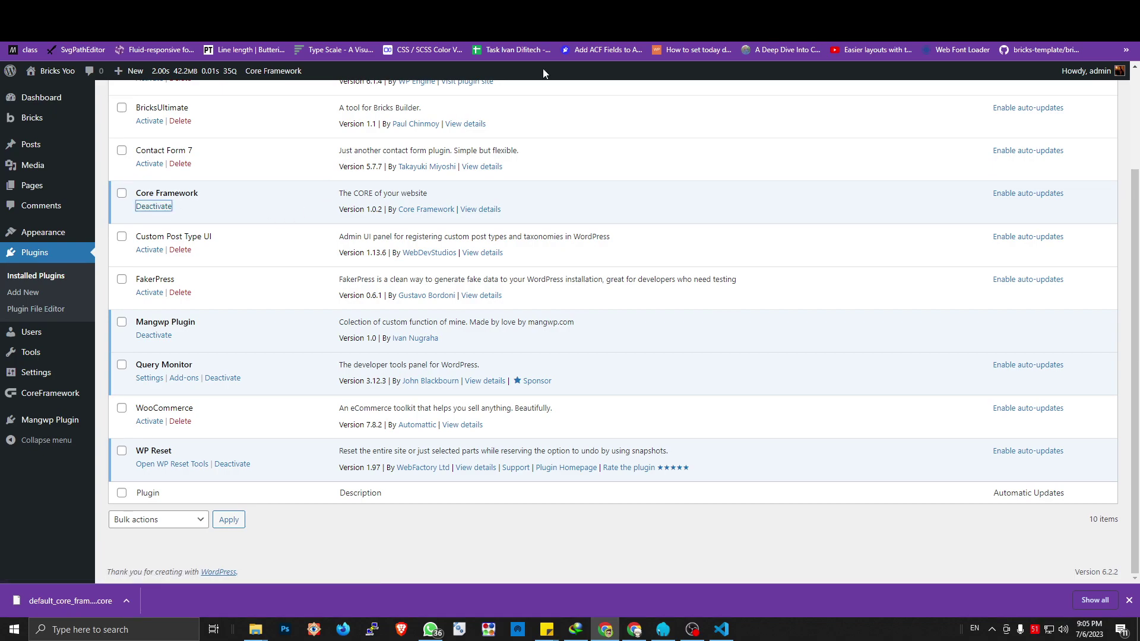
# Switch to the Core Framework web app, preview the default project's CSS and copy its minified version.
pyautogui.hotkey('ctrl', 'Tab')
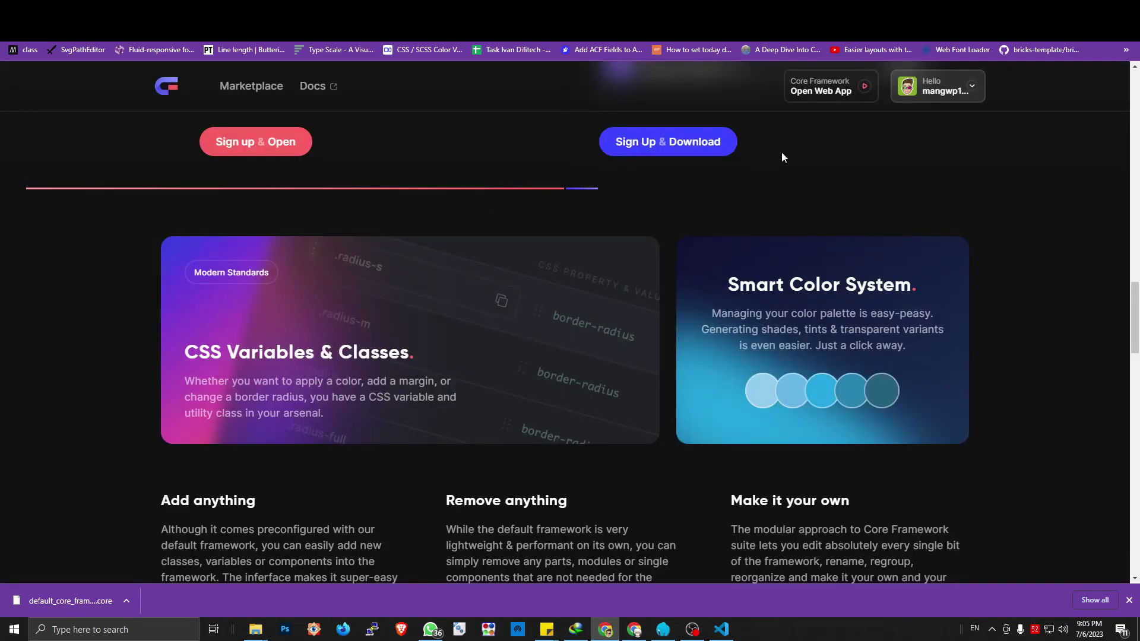
pyautogui.click(935, 92)
pyautogui.click(932, 123)
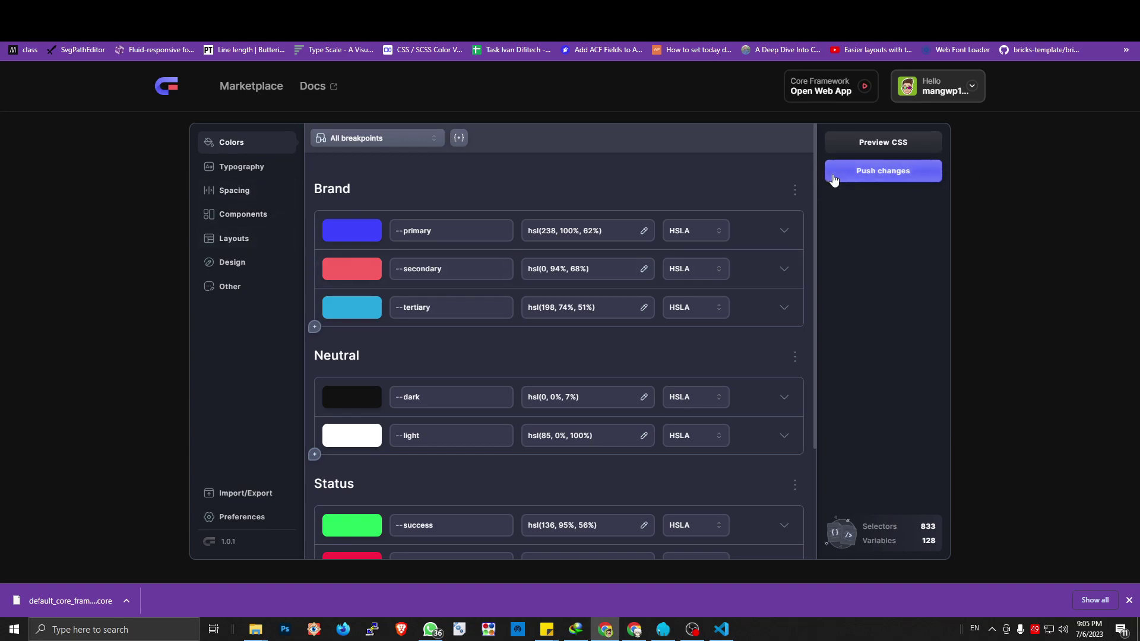
pyautogui.click(873, 150)
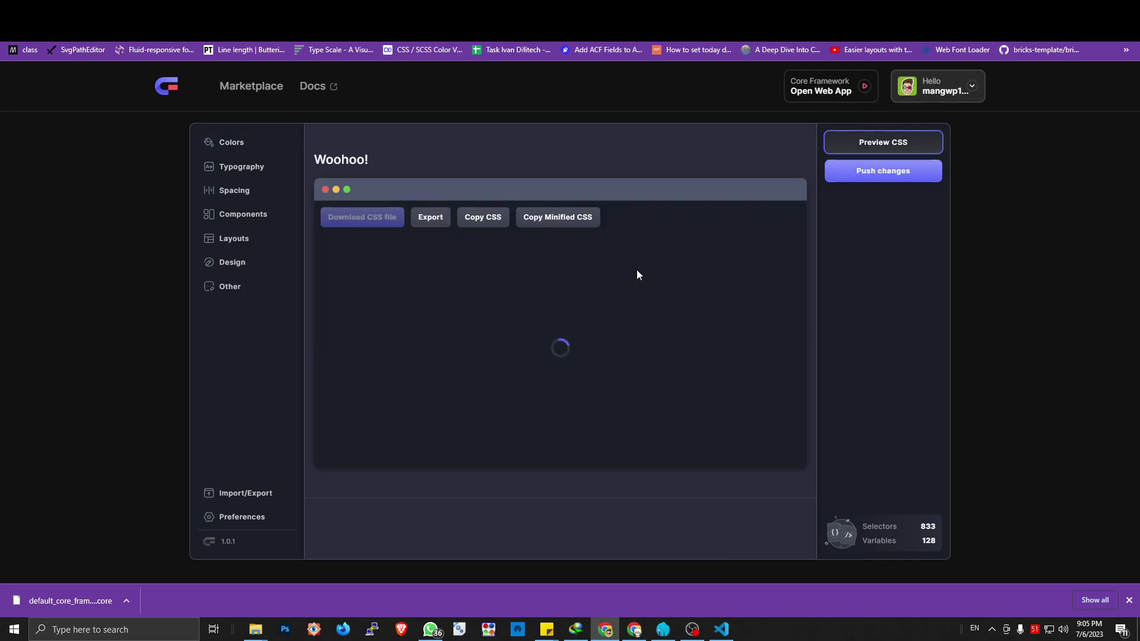
pyautogui.click(555, 219)
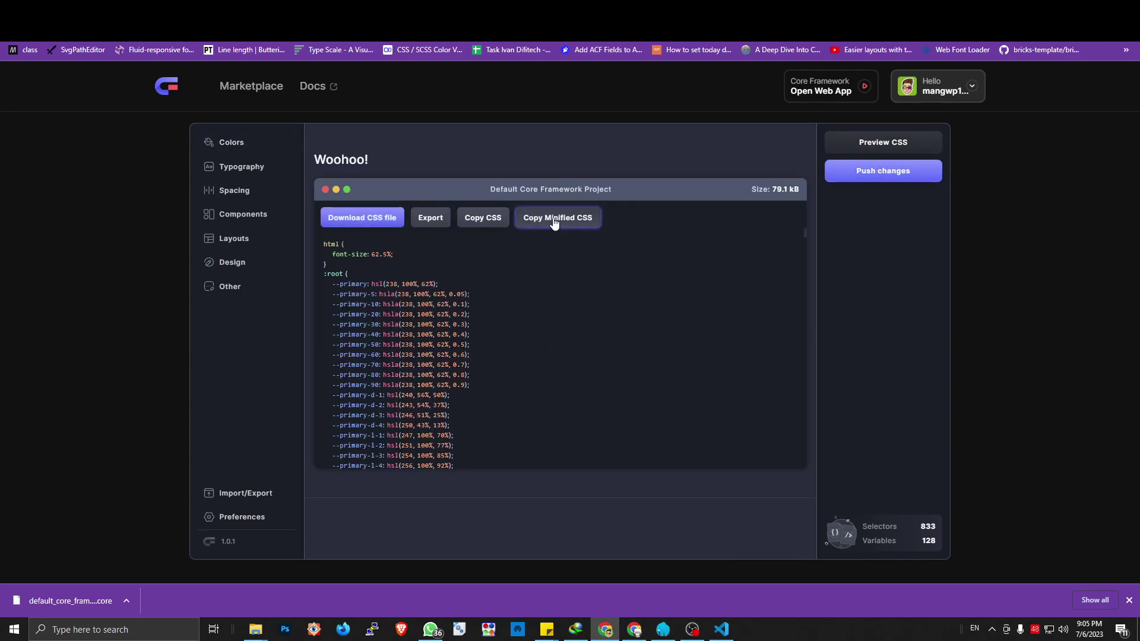
# Open the Bricks Child Theme's style.css in WordPress's theme file editor, acknowledging the direct-editing warning.
pyautogui.hotkey('ctrl', 'Tab')
pyautogui.hotkey('ctrl', 'Tab')
pyautogui.hotkey('ctrl', 'Tab')
pyautogui.hotkey('ctrl', 'Tab')
pyautogui.hotkey('ctrl', 'shift', 'Tab')
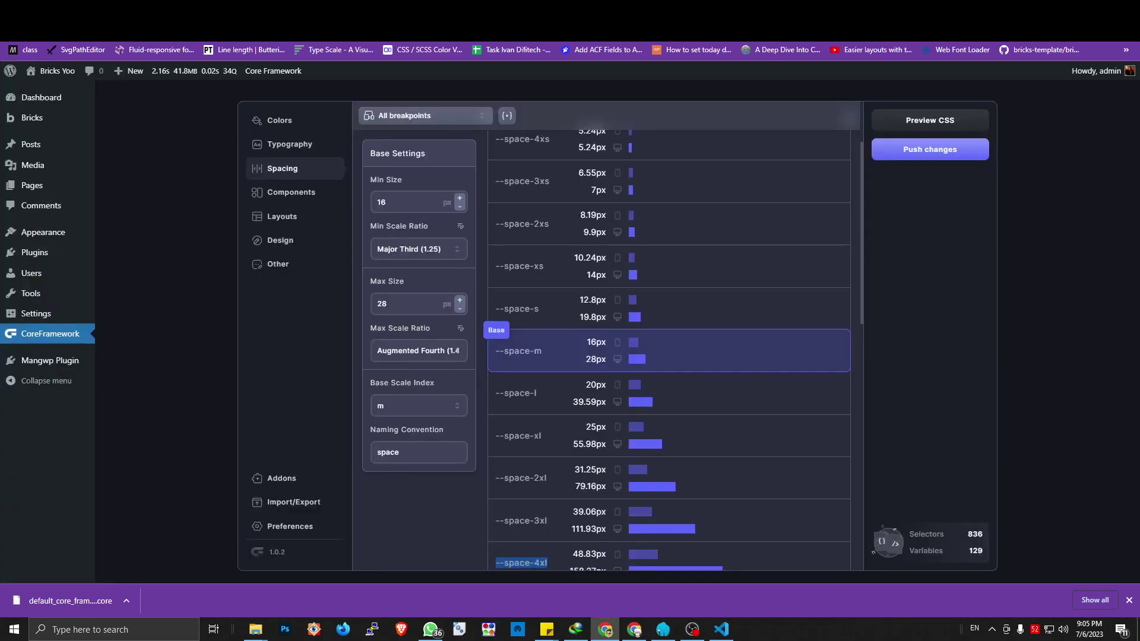
pyautogui.moveTo(59, 232)
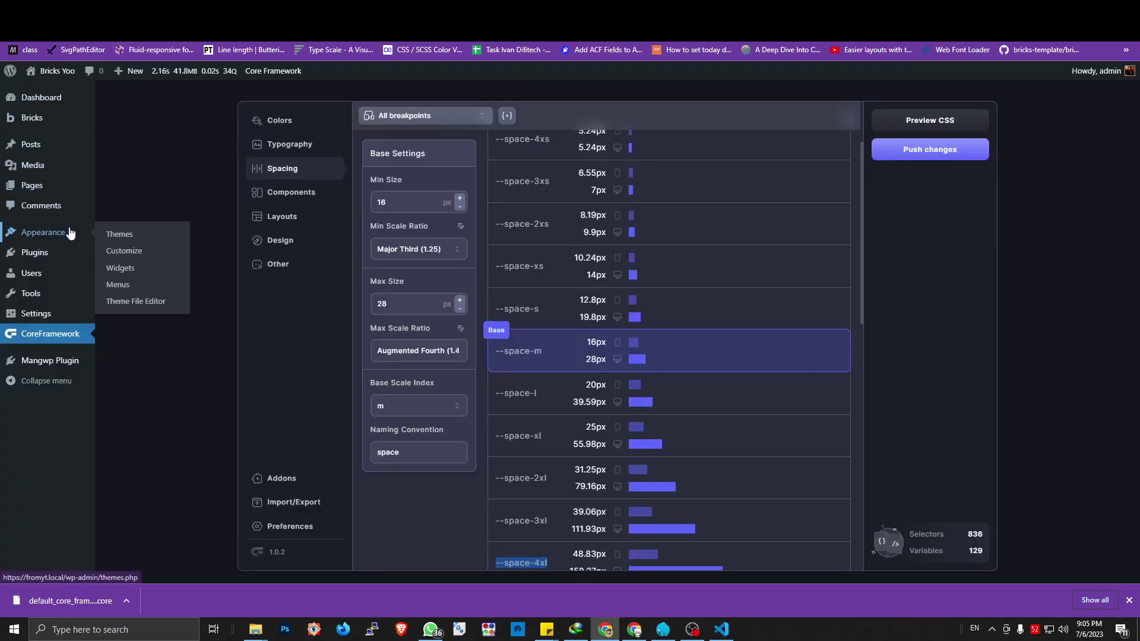
pyautogui.click(143, 302)
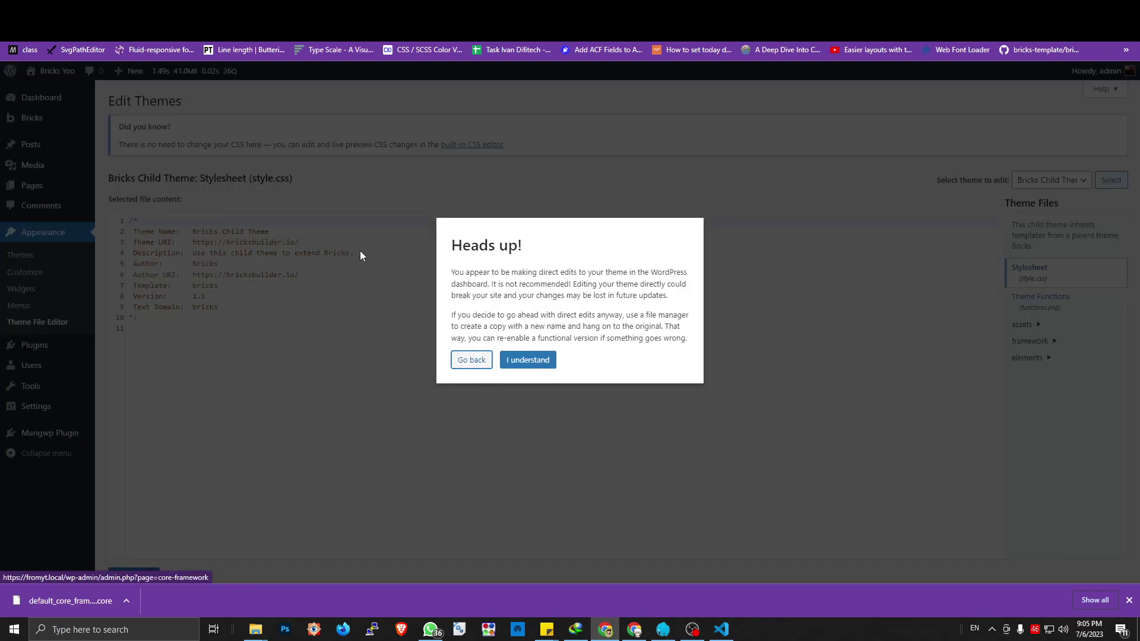
pyautogui.click(528, 359)
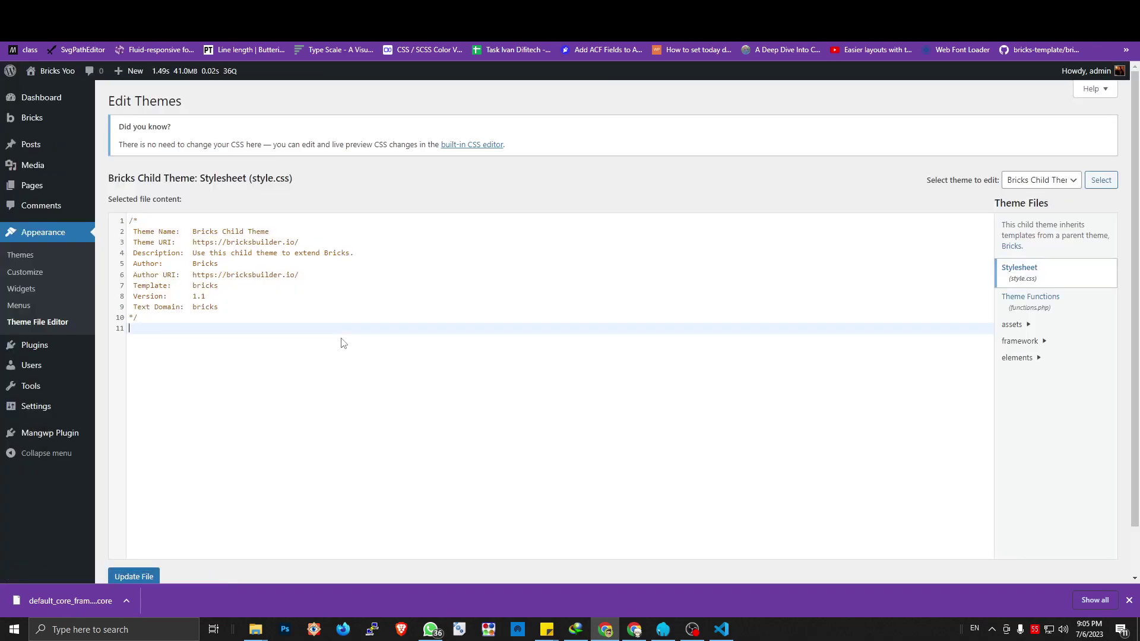
# Paste the copied minified CSS below the header comment in style.css and update the file.
pyautogui.press('Return')
pyautogui.hotkey('ctrl', 'v')
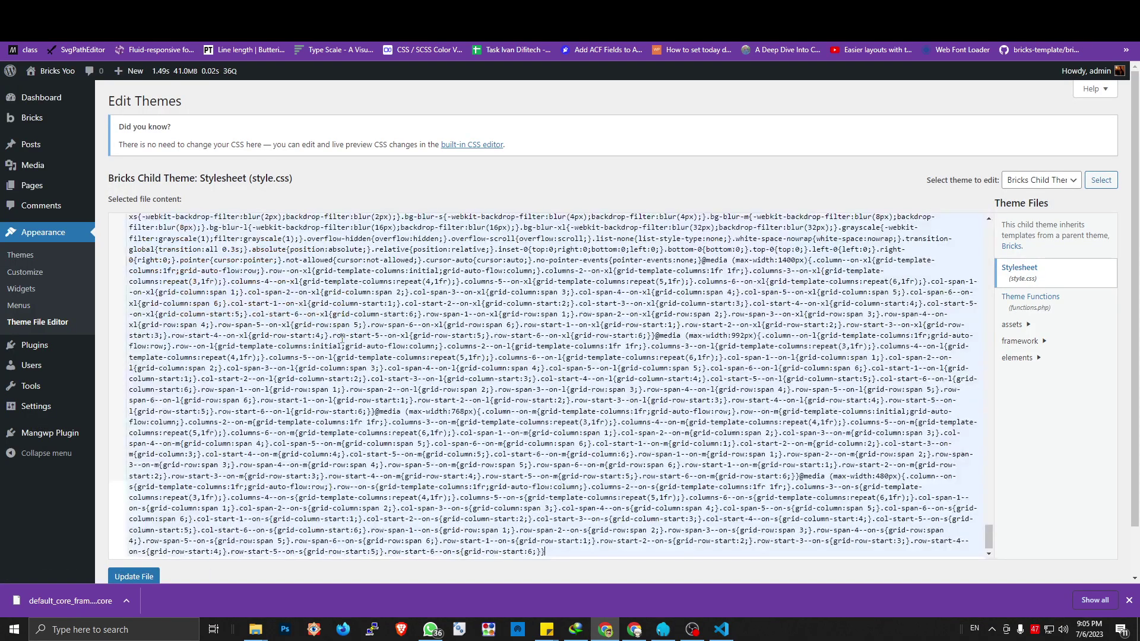
pyautogui.scroll(20, 342, 338)
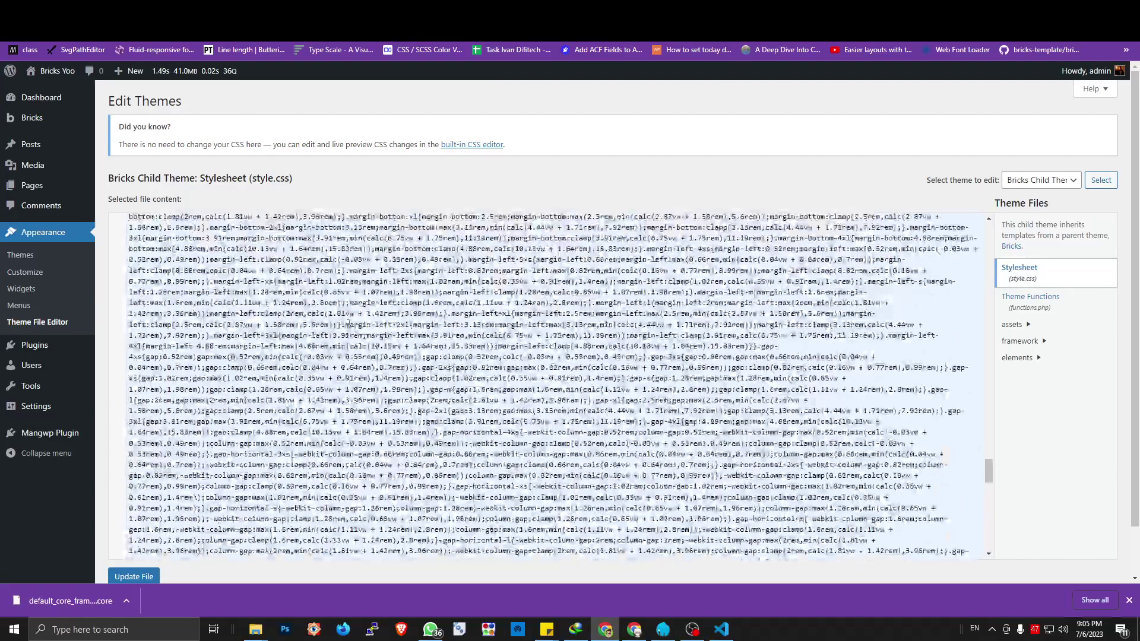
pyautogui.scroll(15, 340, 323)
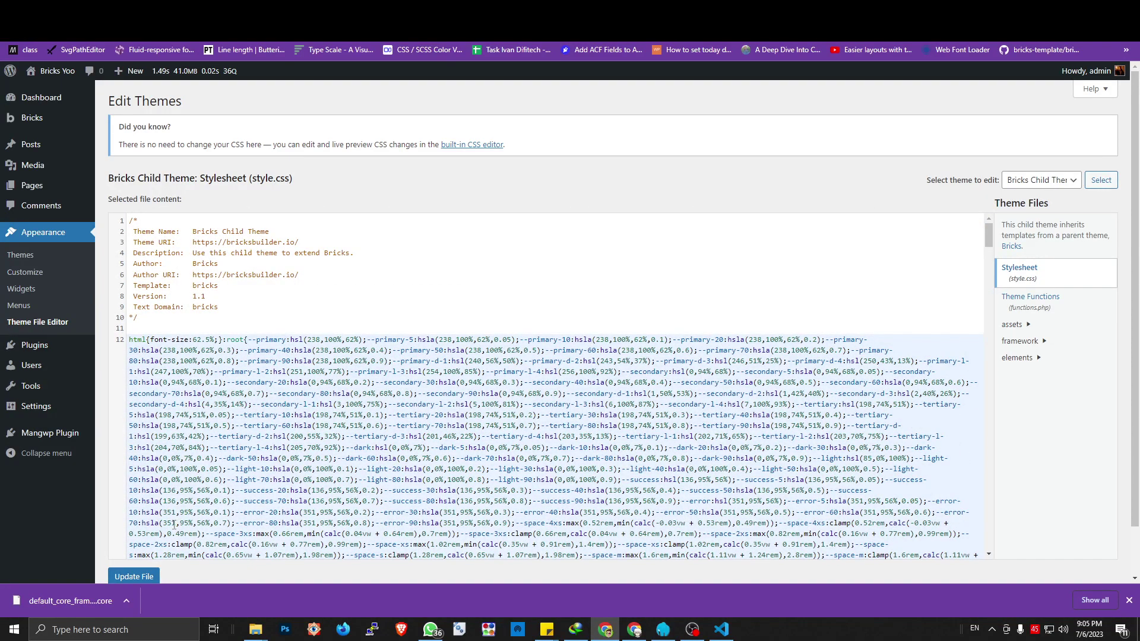
pyautogui.click(135, 576)
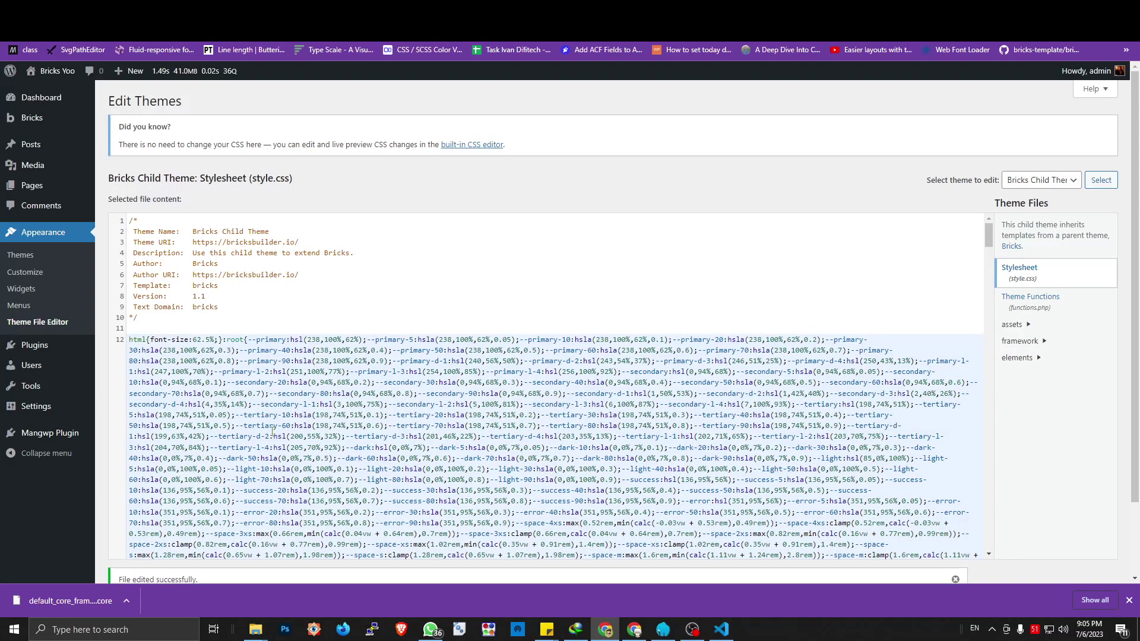
# Reload the live page and examine the outer div's classes and the source of its .columns-min-5 rule.
pyautogui.hotkey('ctrl', 'Tab')
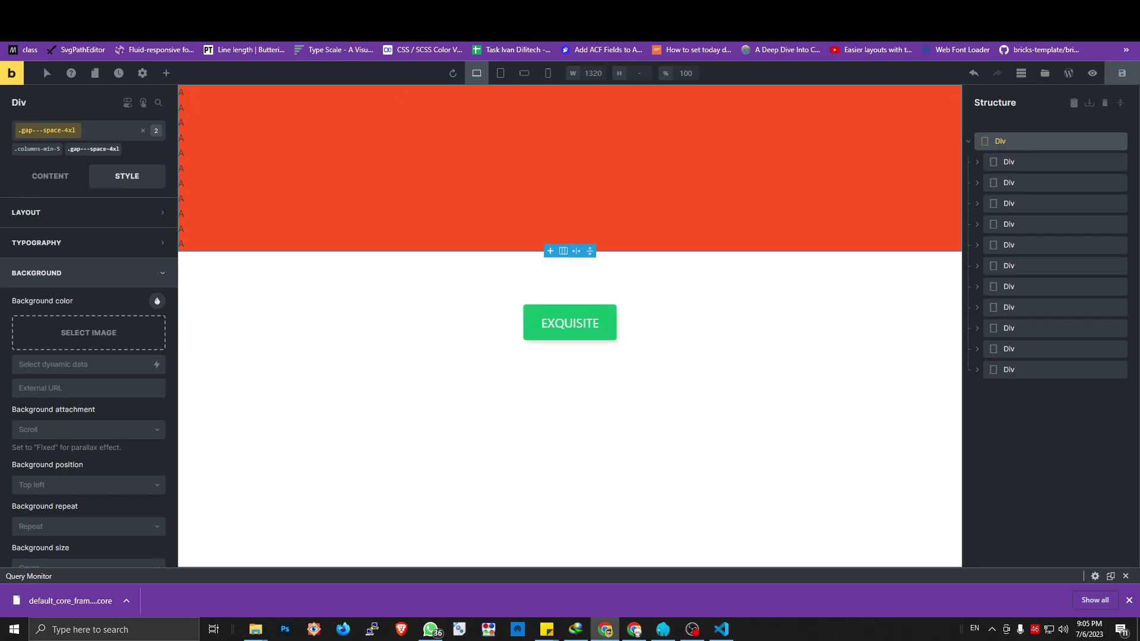
pyautogui.hotkey('ctrl', 'Tab')
pyautogui.hotkey('ctrl', 'r')
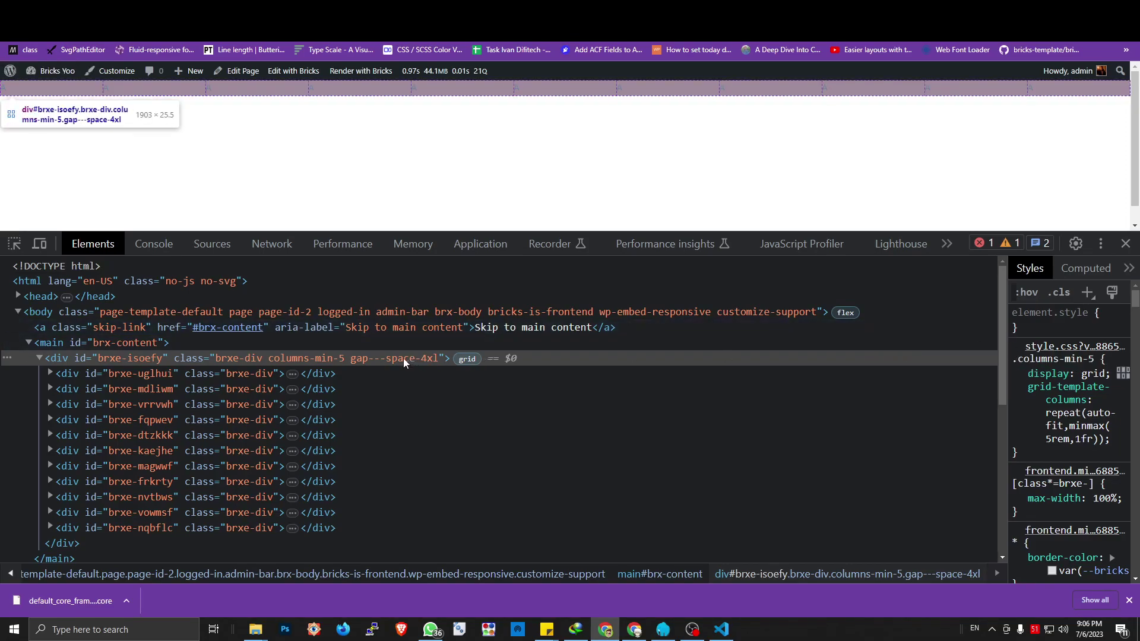
pyautogui.doubleClick(330, 358)
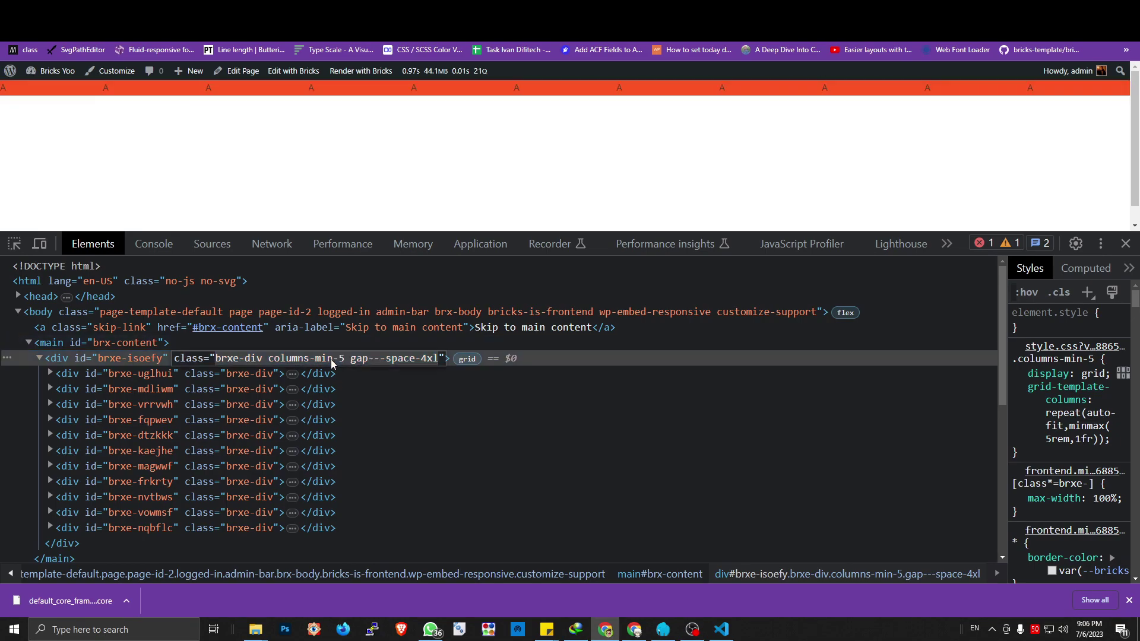
pyautogui.click(343, 358)
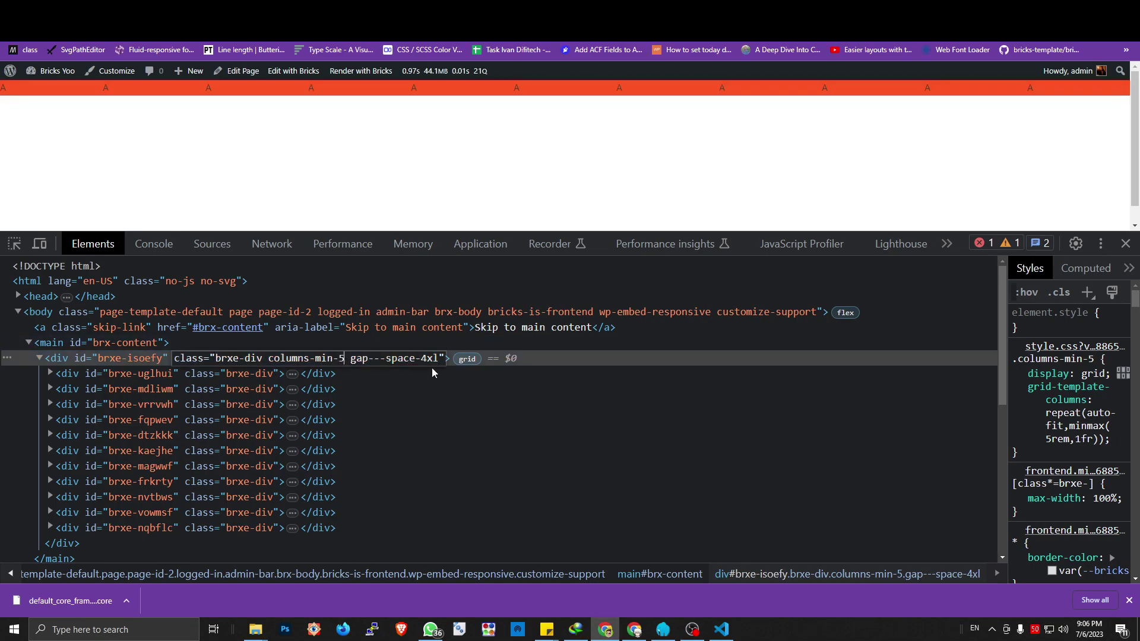
pyautogui.click(1035, 398)
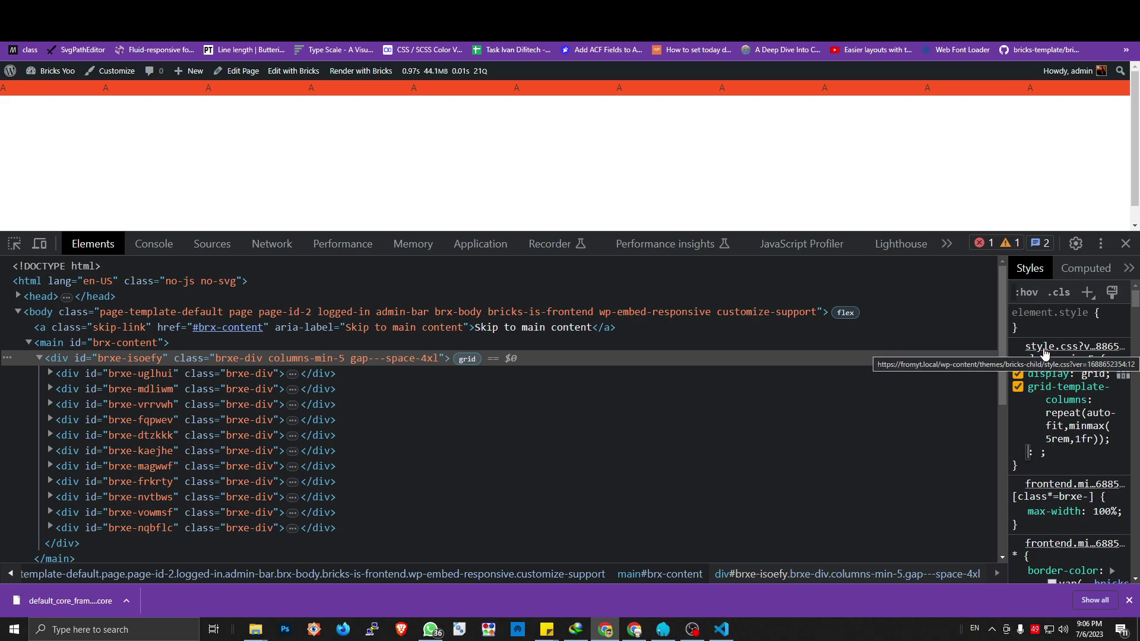
# Open the child theme's style.css from the .columns-min-5 rule and look through its utility classes.
pyautogui.click(1044, 349)
pyautogui.scroll(10, 362, 347)
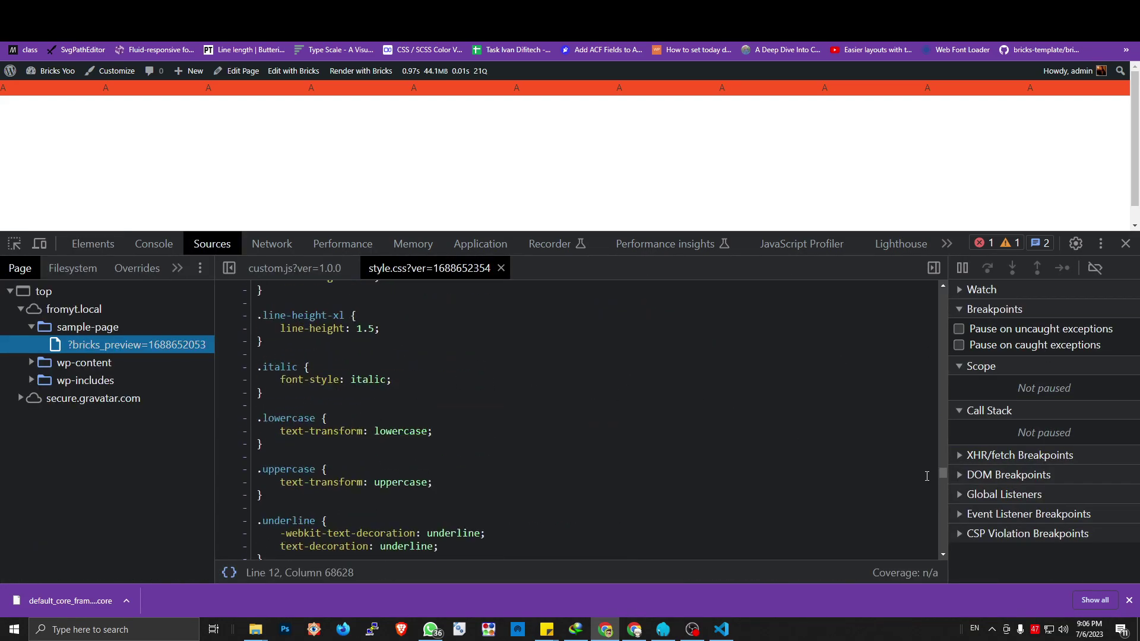
pyautogui.moveTo(942, 472); pyautogui.dragTo(942, 294)
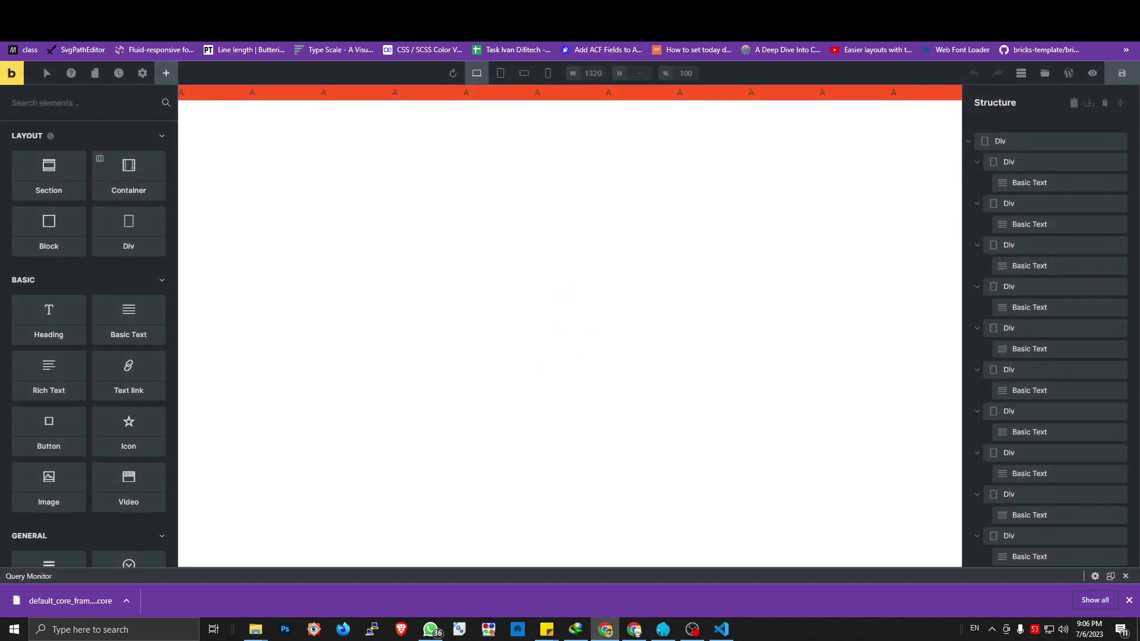
# In the Bricks builder, select the first Basic Text element and save the page.
pyautogui.click(240, 94)
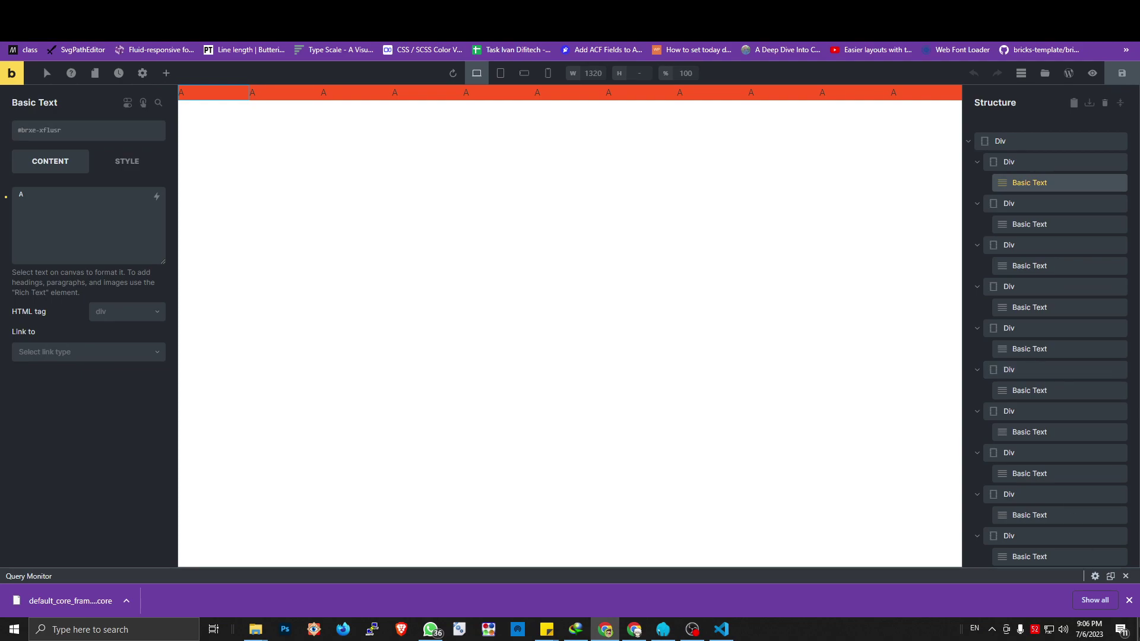
pyautogui.click(1130, 602)
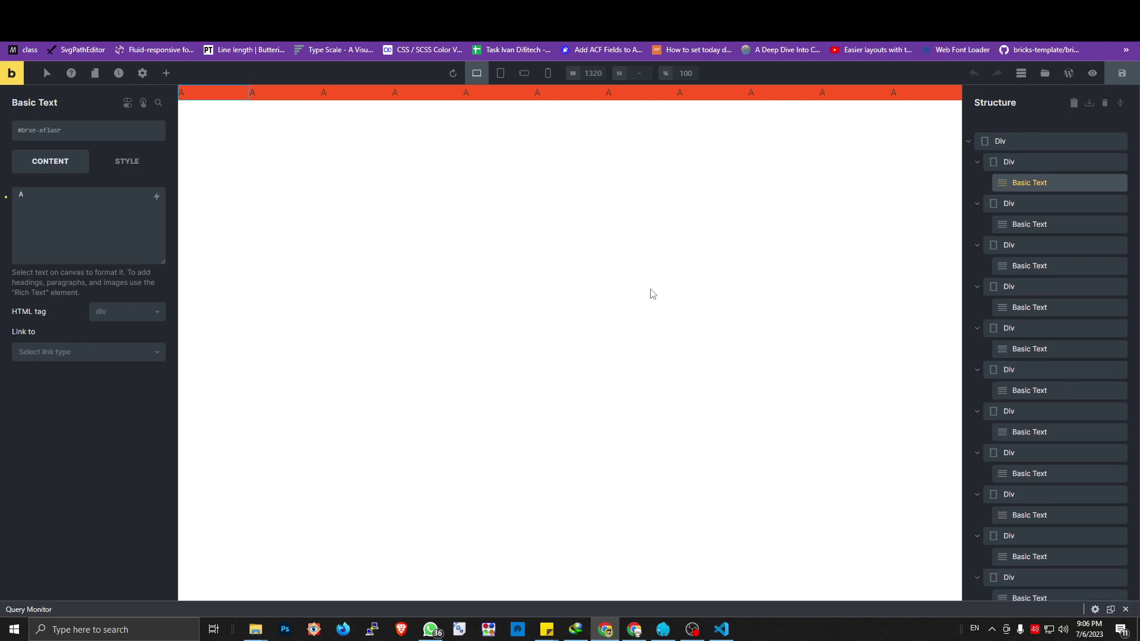
pyautogui.click(1121, 73)
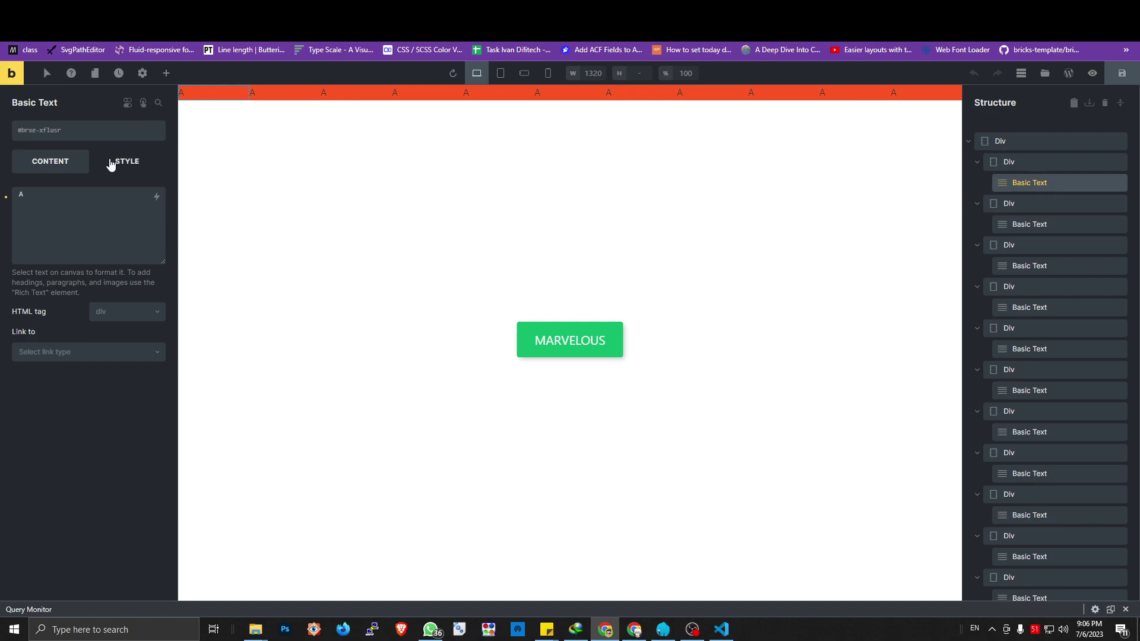
# Add the class gap-s to the outer div and save the page.
pyautogui.click(1002, 145)
pyautogui.click(92, 136)
pyautogui.write('gap-s')
pyautogui.press('Return')
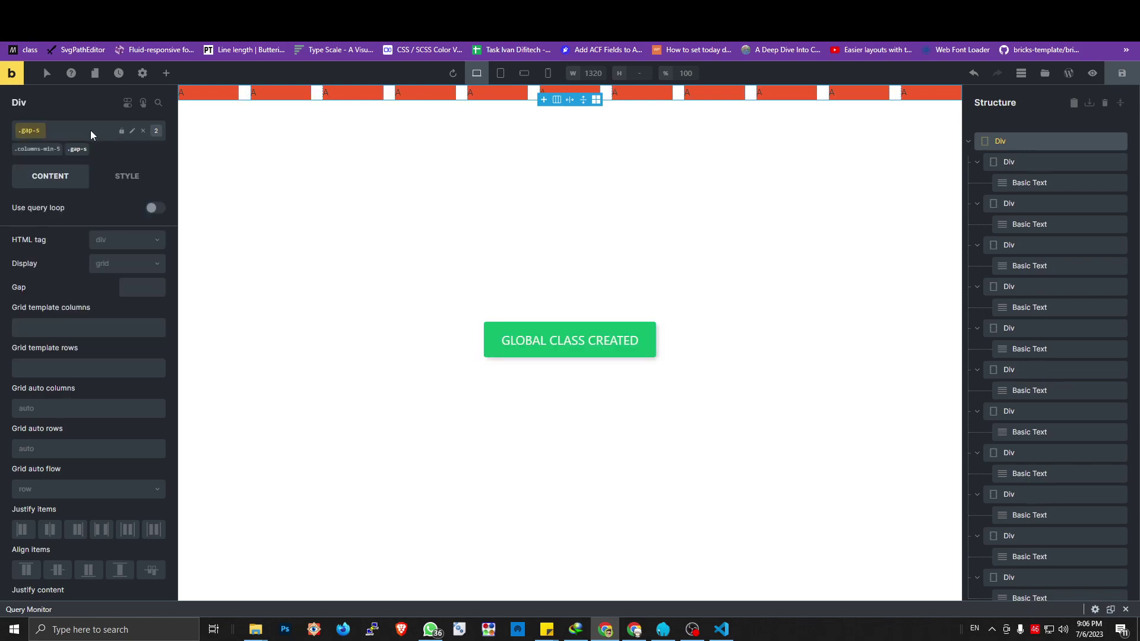
pyautogui.click(1121, 73)
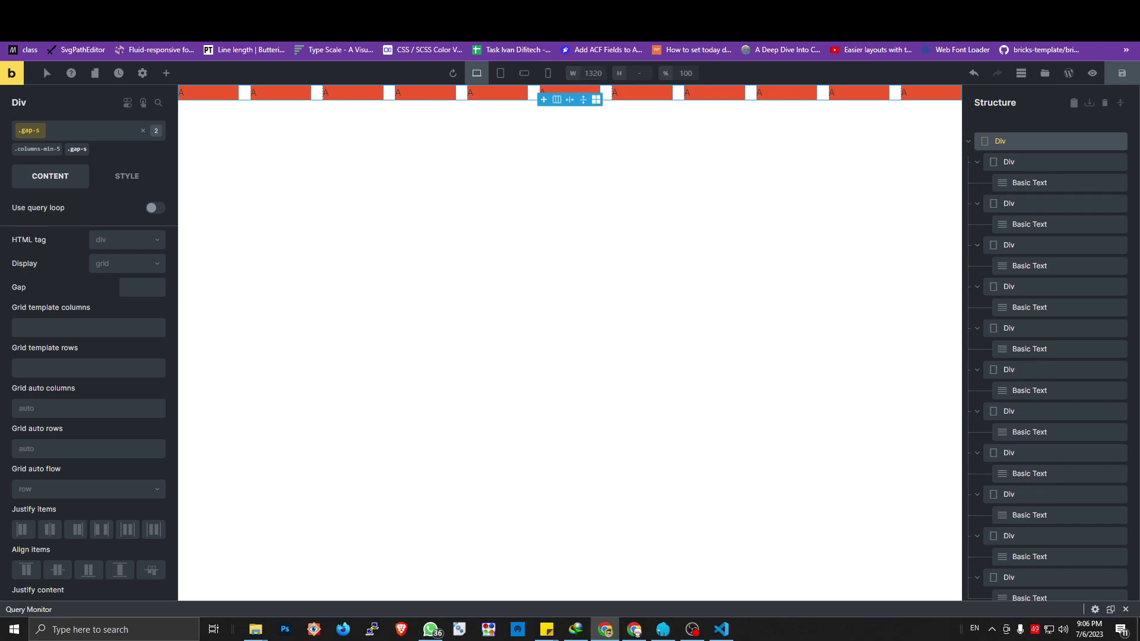
# Return to the outer div in the Bricks builder and examine its list of available classes.
pyautogui.hotkey('ctrl', 'Tab')
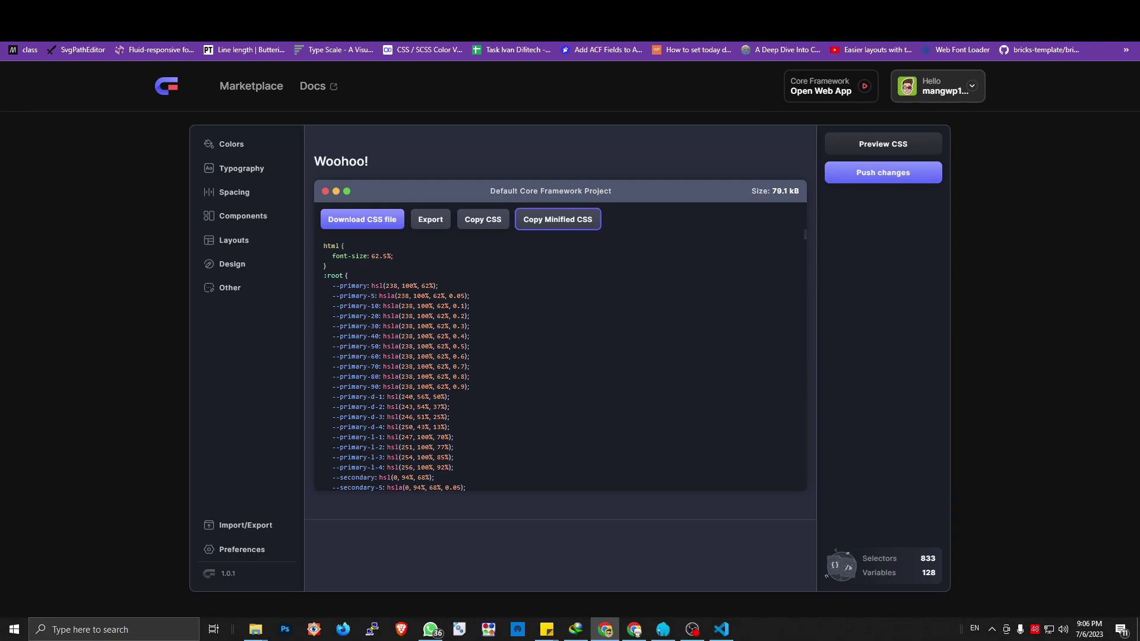
pyautogui.hotkey('ctrl', 'Tab')
pyautogui.hotkey('ctrl', 'Tab')
pyautogui.hotkey('ctrl', 'Tab')
pyautogui.hotkey('ctrl', 'Tab')
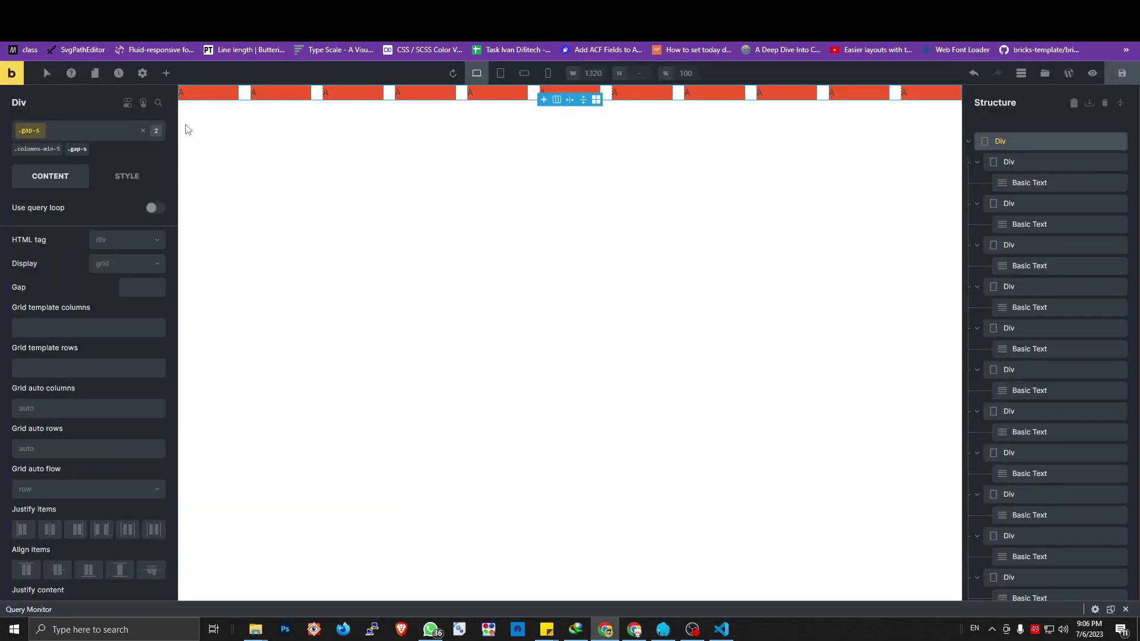
pyautogui.click(87, 133)
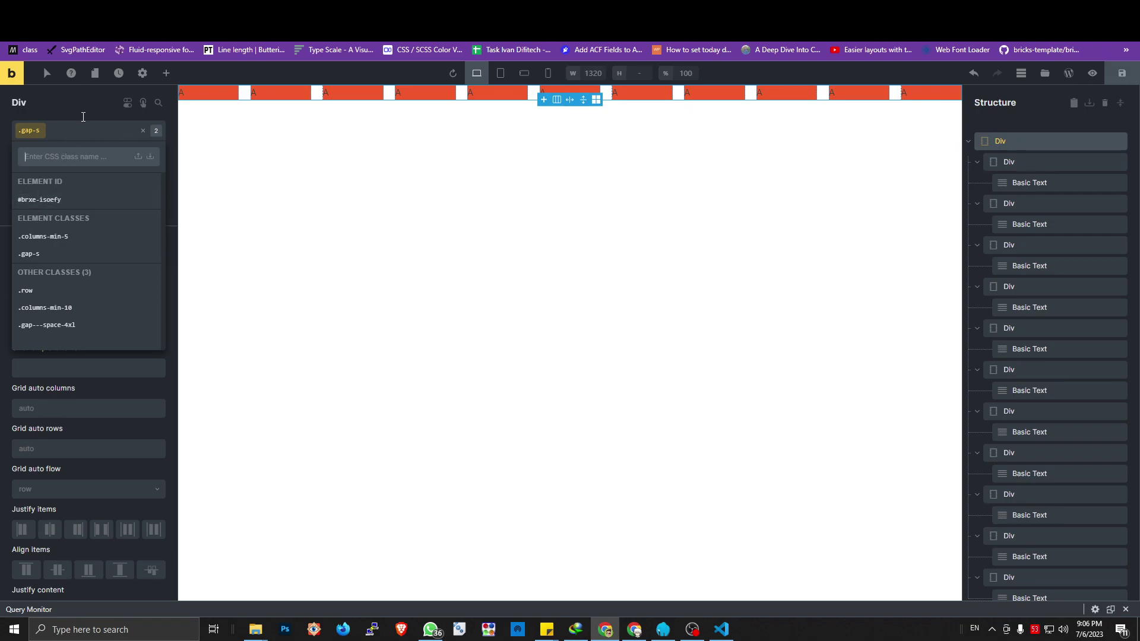
# Open Mangwp Plugin's Bricks Utility page in the WordPress admin and download the project's CSS file from Core Framework.
pyautogui.hotkey('ctrl', 'Tab')
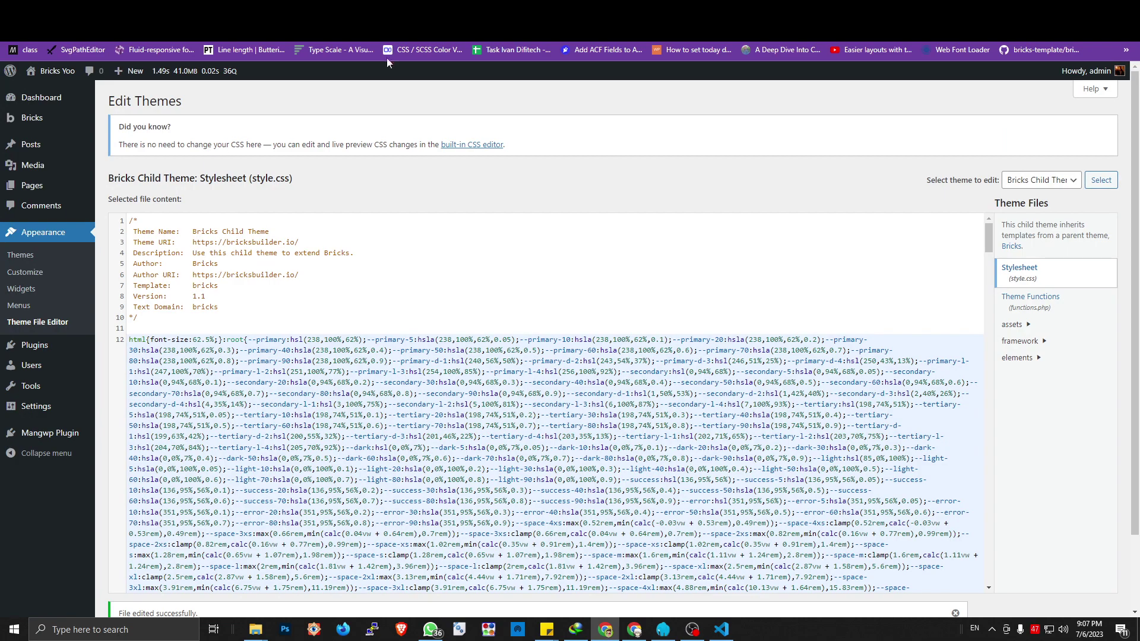
pyautogui.moveTo(65, 434)
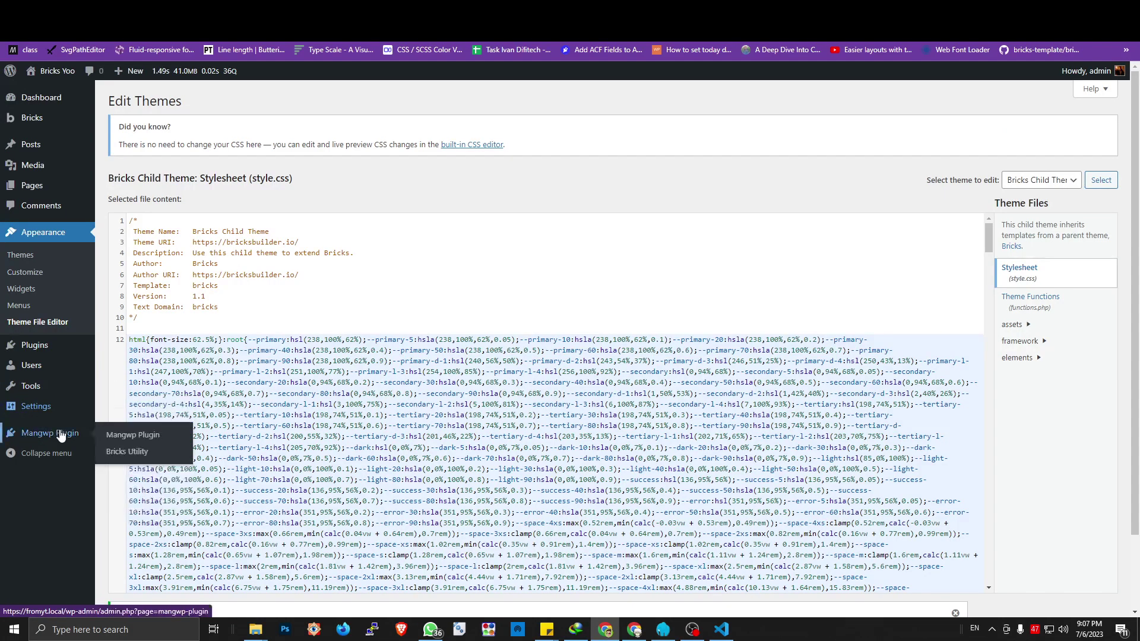
pyautogui.click(135, 452)
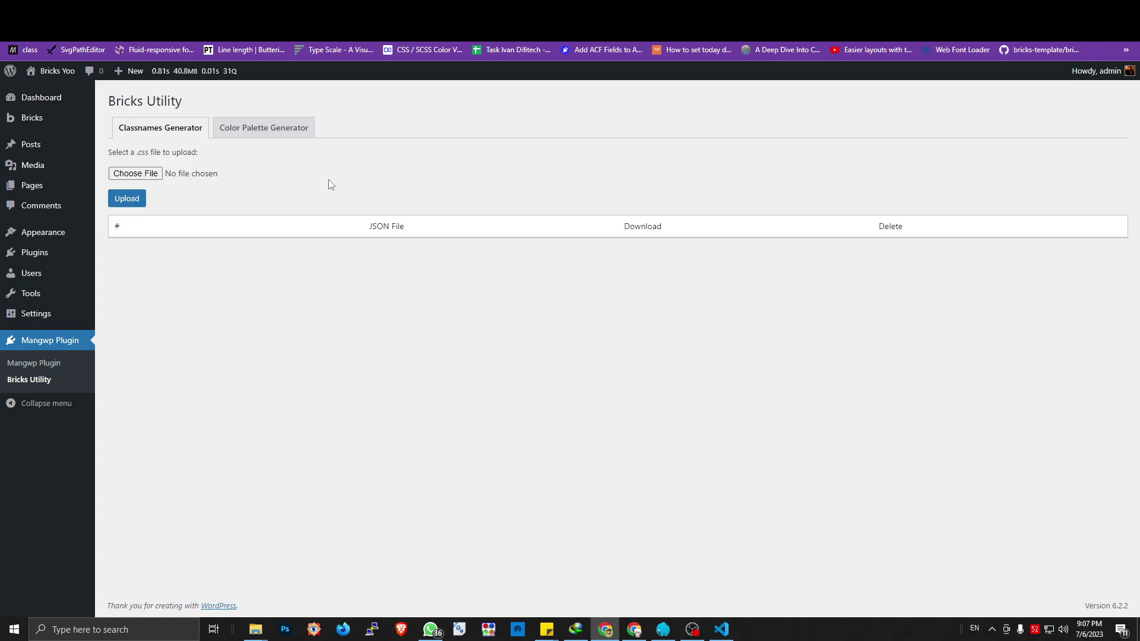
pyautogui.hotkey('ctrl', 'Tab')
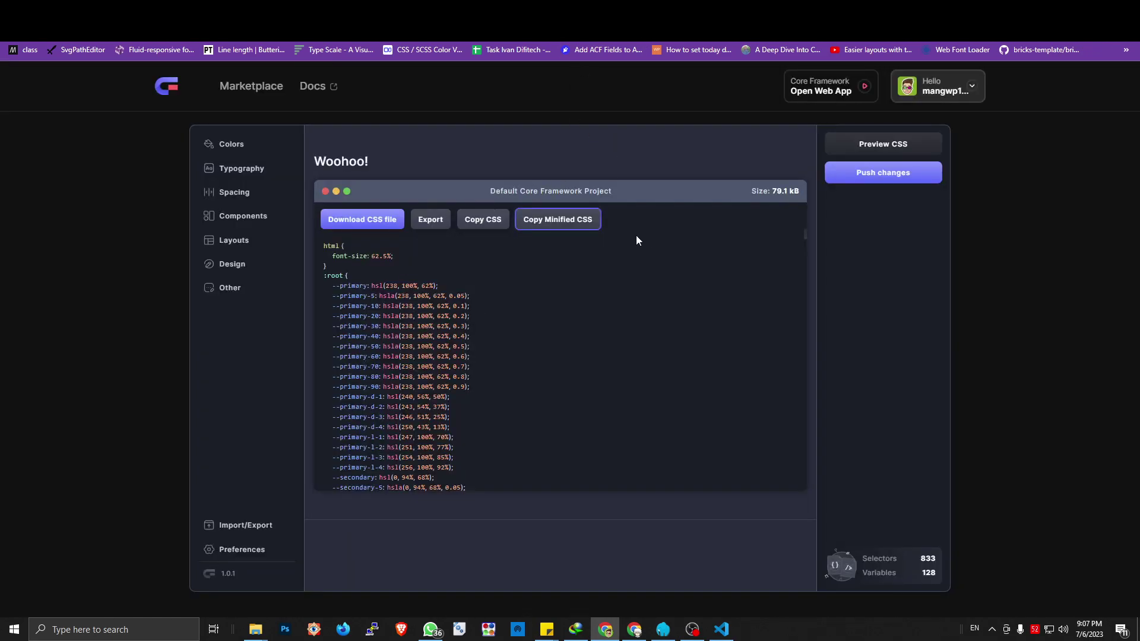
pyautogui.click(388, 225)
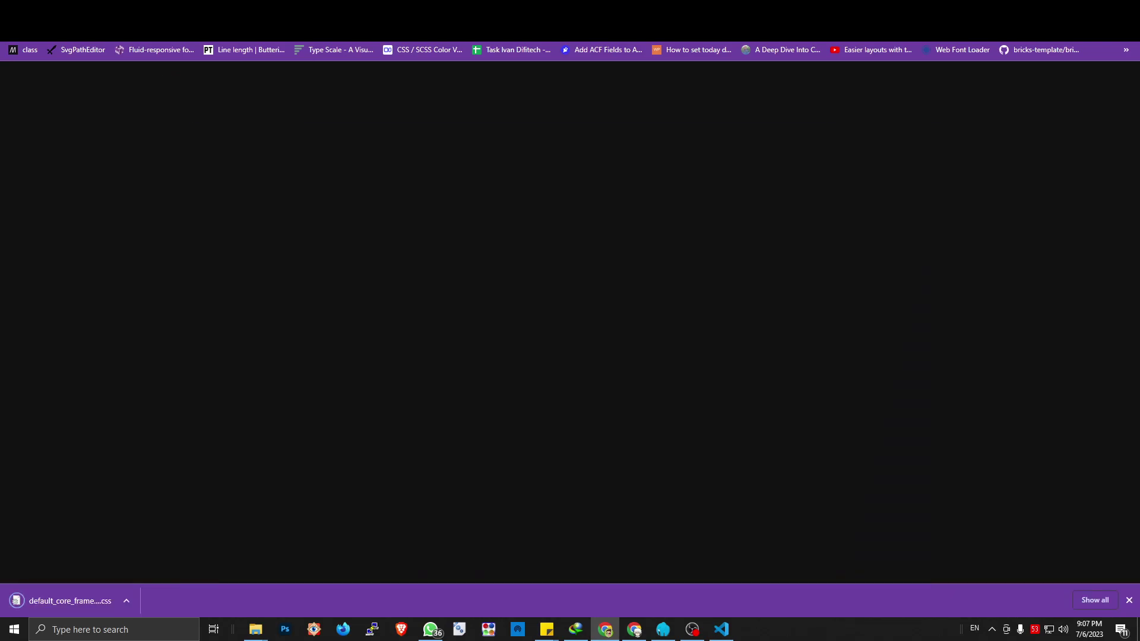
# Upload the downloaded CSS file to the Bricks Utility Classnames Generator and download the generated JSON file.
pyautogui.hotkey('ctrl', 'shift', 'Tab')
pyautogui.moveTo(67, 598); pyautogui.dragTo(146, 178)
pyautogui.click(138, 197)
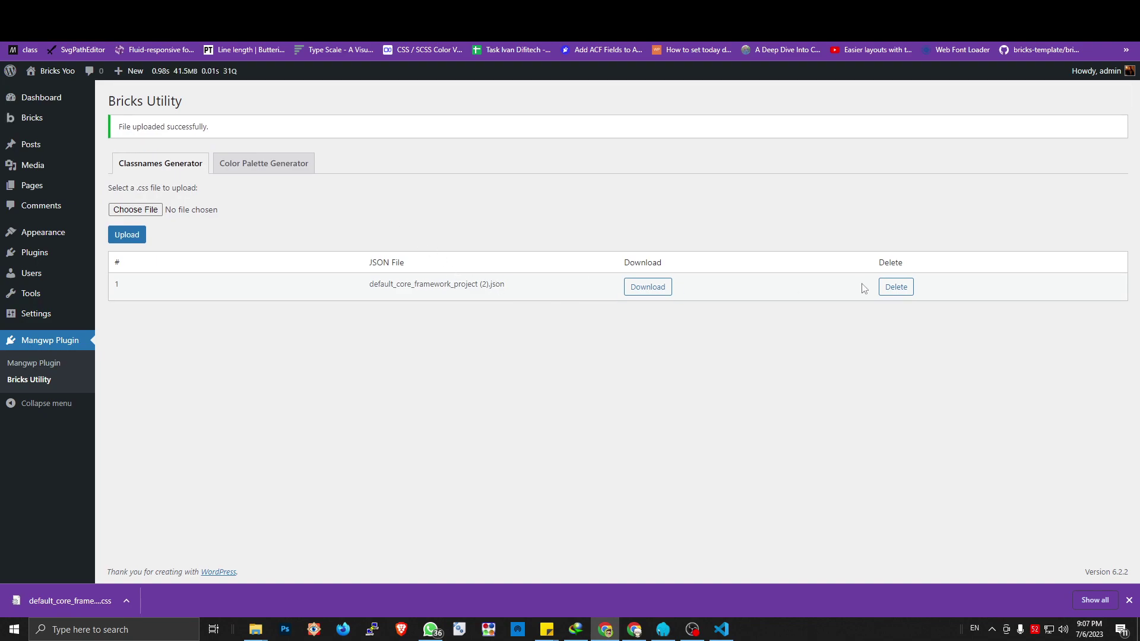
pyautogui.click(662, 288)
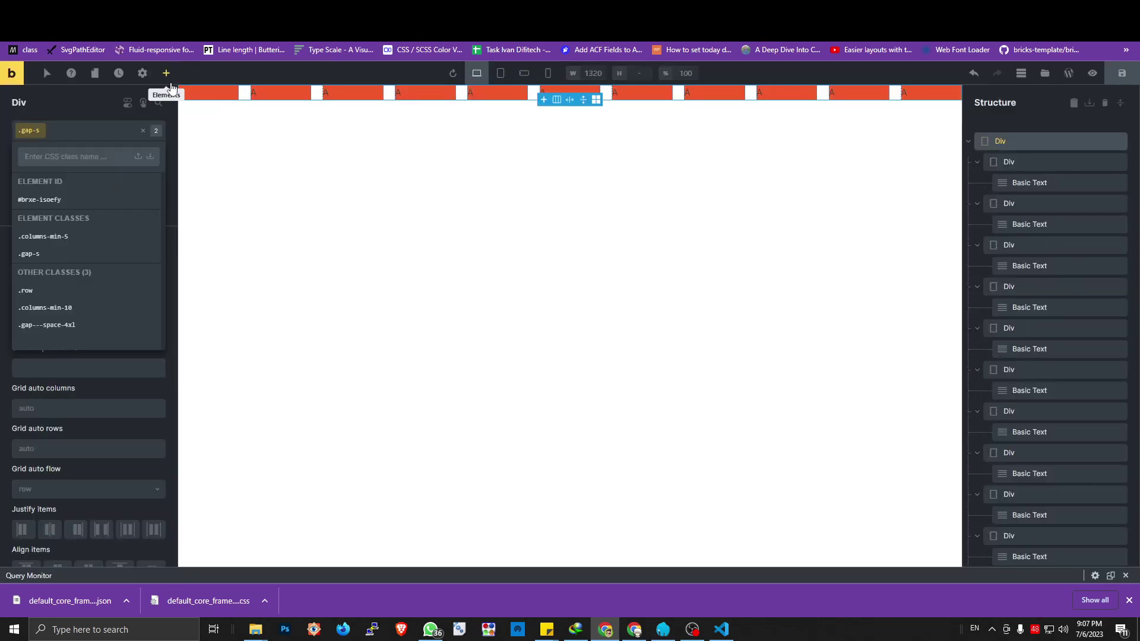
# Import the downloaded JSON file as global classes in the Bricks builder and look through the div's class list.
pyautogui.click(76, 137)
pyautogui.click(73, 134)
pyautogui.click(149, 156)
pyautogui.moveTo(66, 600); pyautogui.dragTo(94, 201)
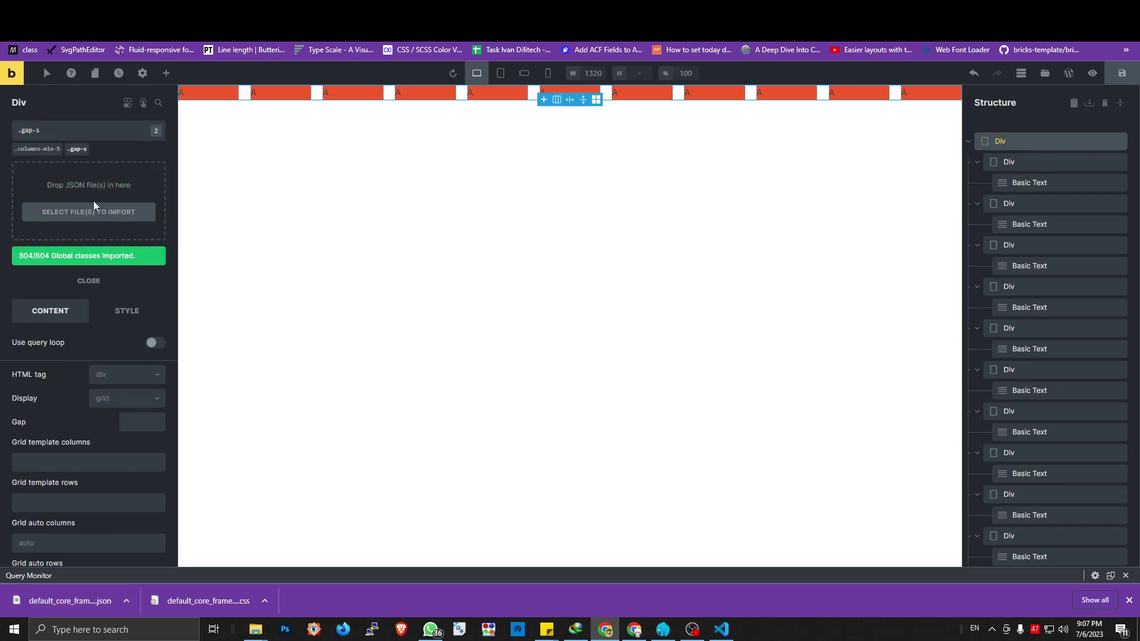
pyautogui.click(104, 136)
pyautogui.scroll(-10, 102, 300)
pyautogui.scroll(-15, 97, 299)
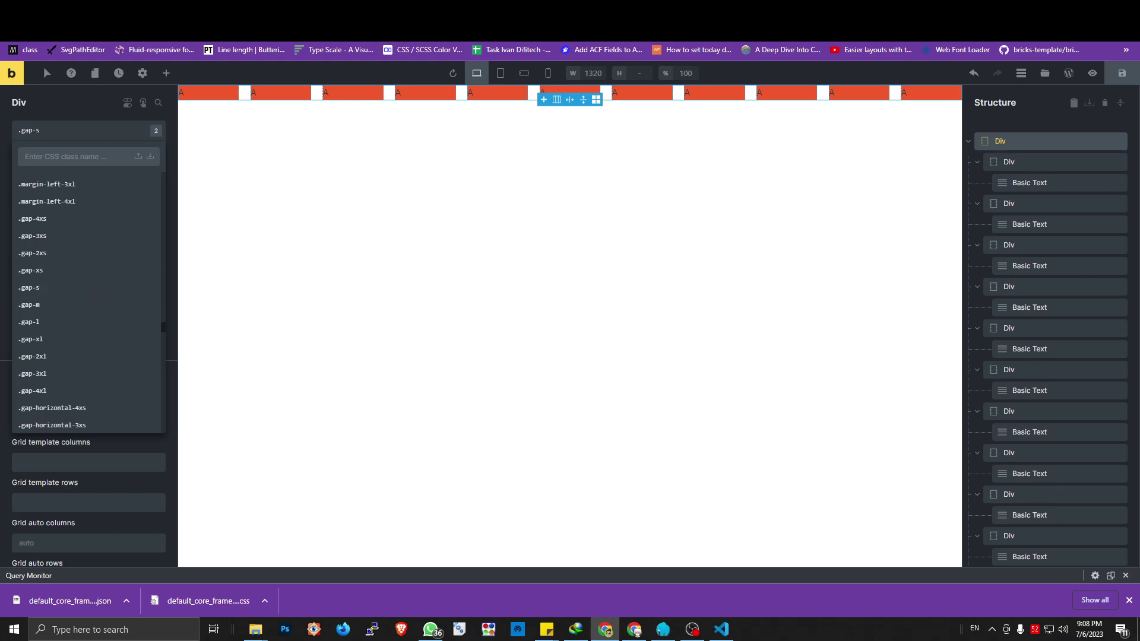
# In Core Framework, look through the Typography, Spacing, Colors, Layouts and Other settings and preview the CSS.
pyautogui.hotkey('ctrl', 'Tab')
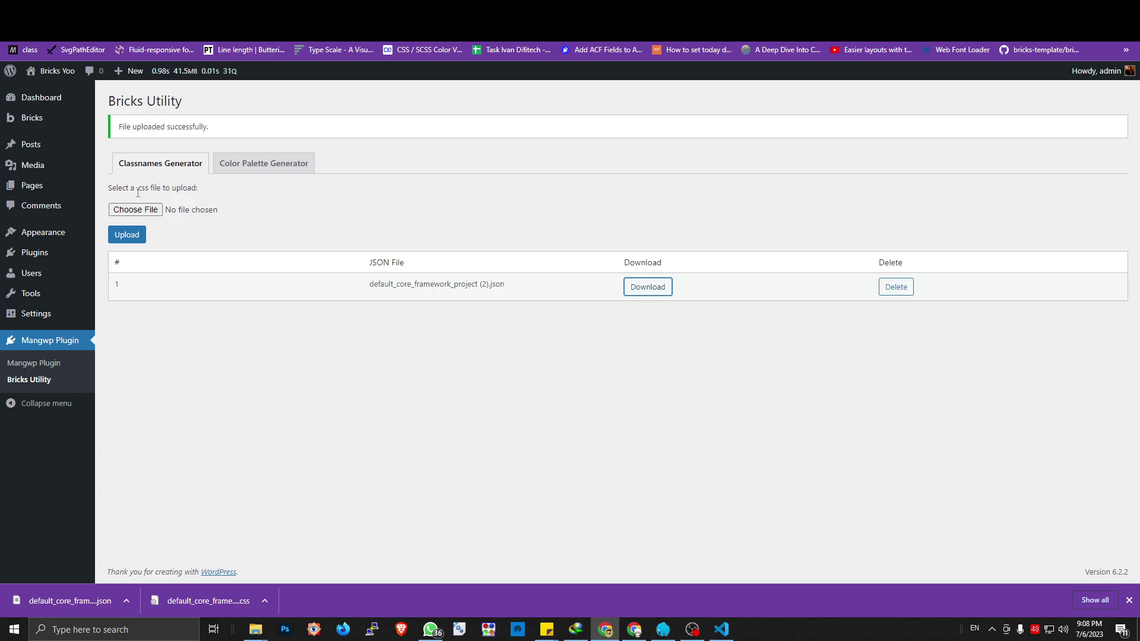
pyautogui.hotkey('ctrl', 'Tab')
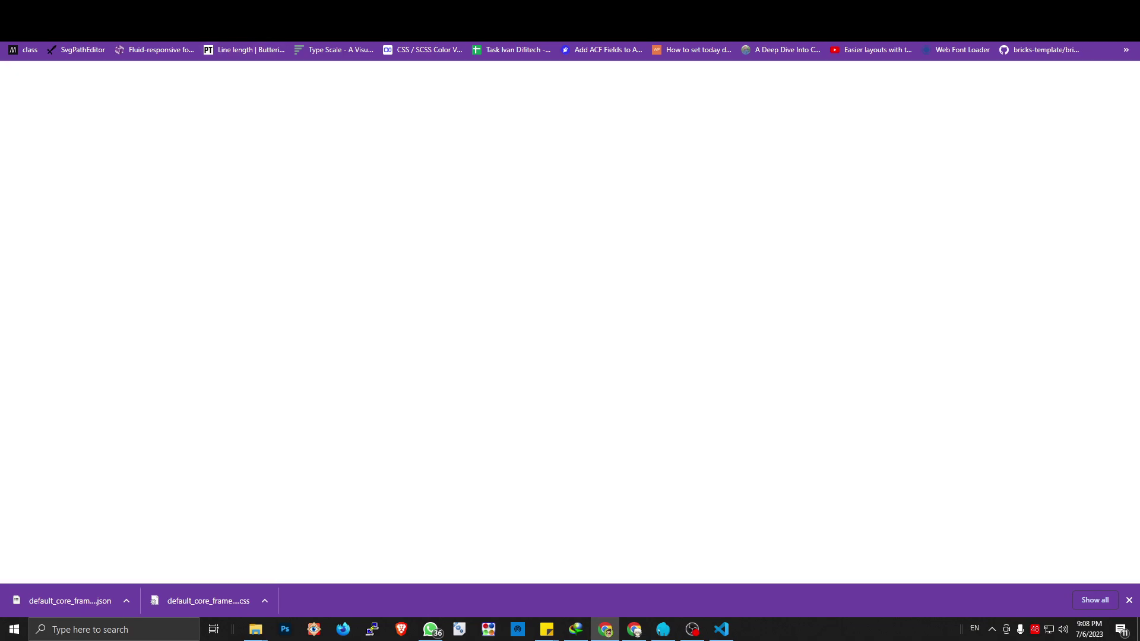
pyautogui.click(249, 171)
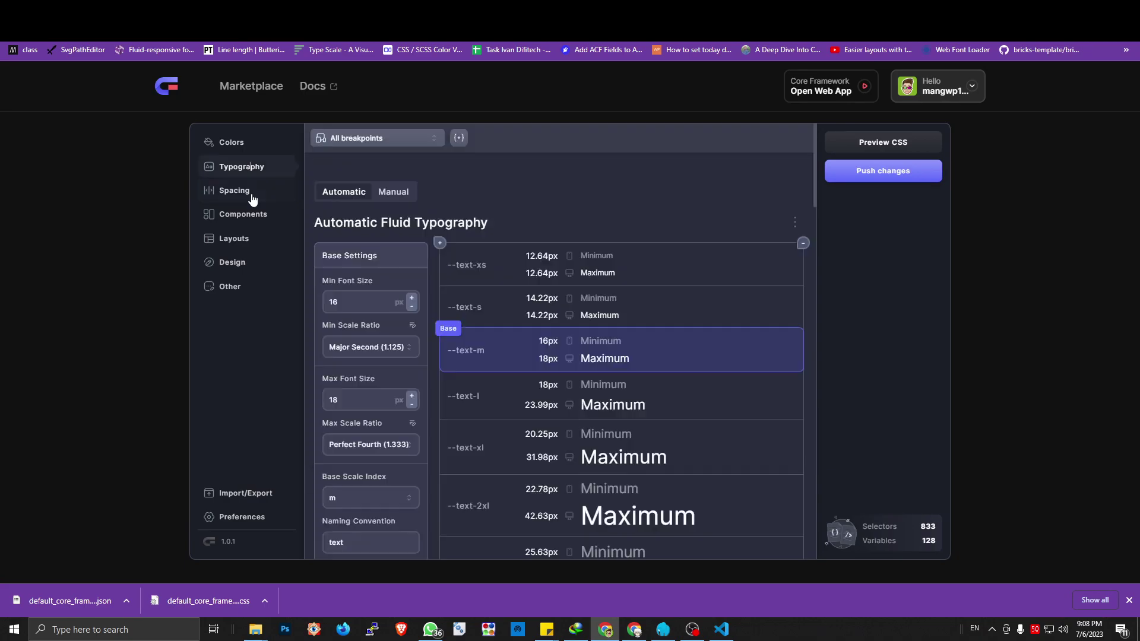
pyautogui.click(259, 198)
pyautogui.click(234, 143)
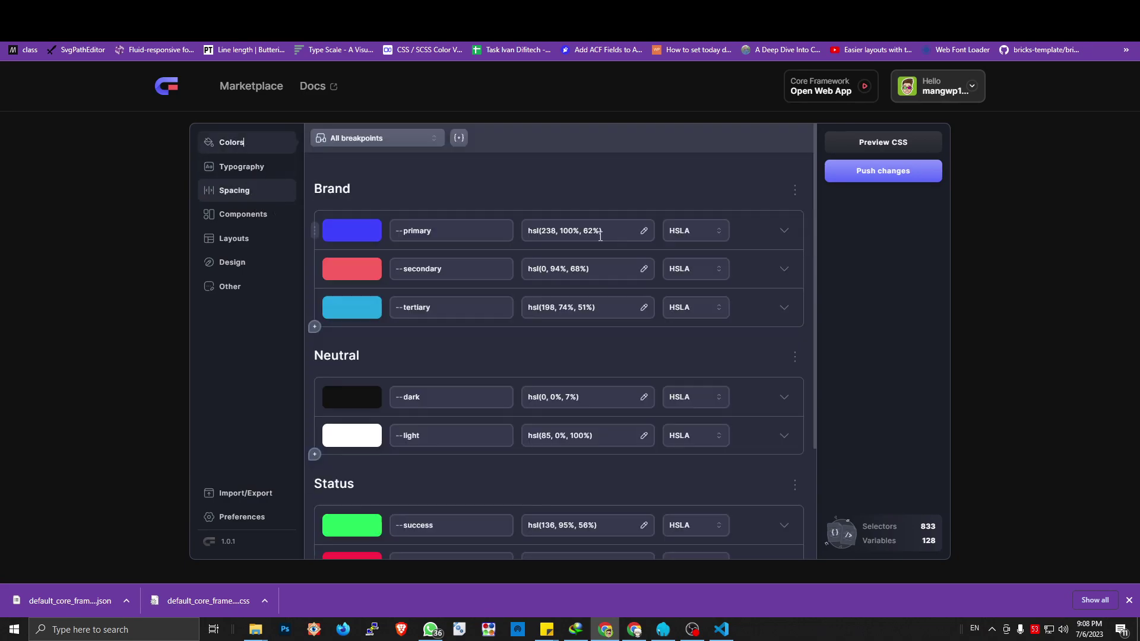
pyautogui.click(245, 238)
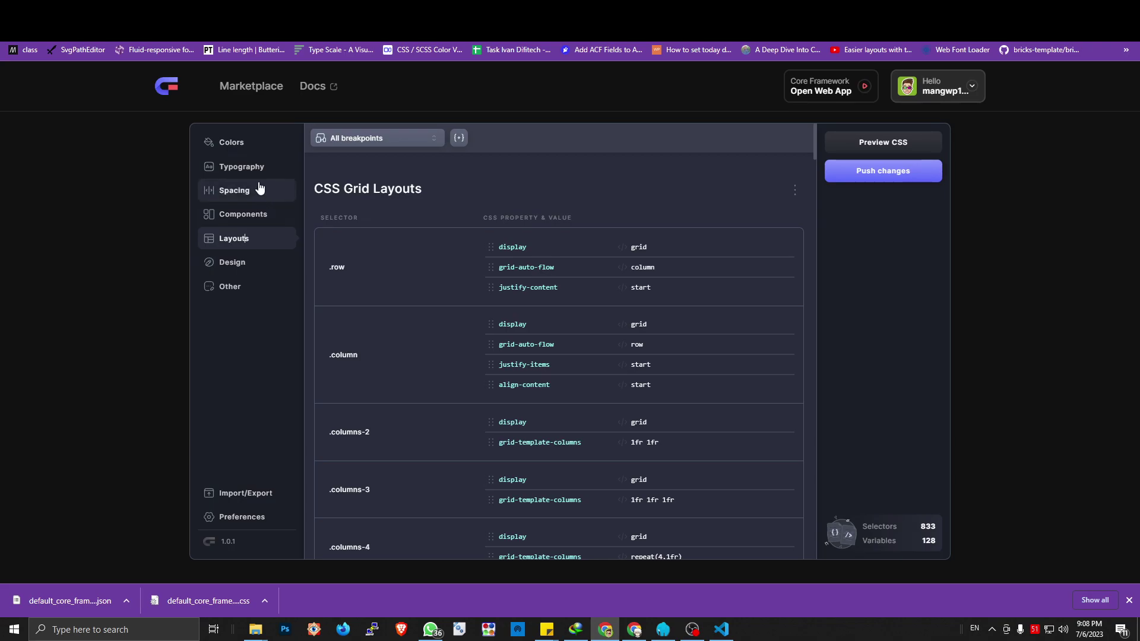
pyautogui.click(225, 287)
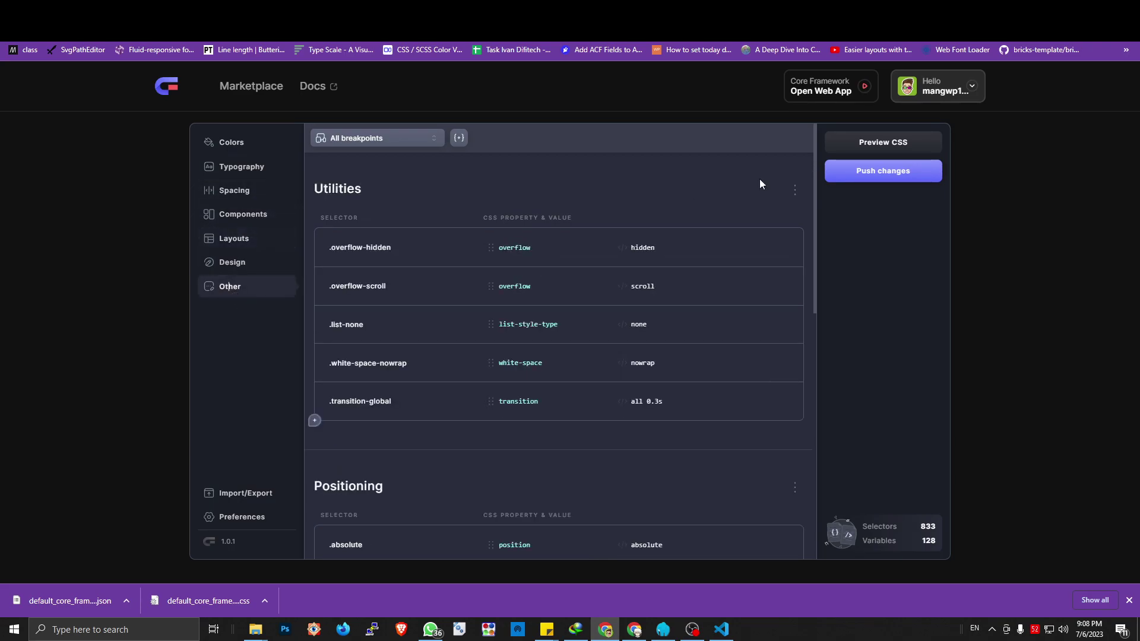
pyautogui.click(883, 142)
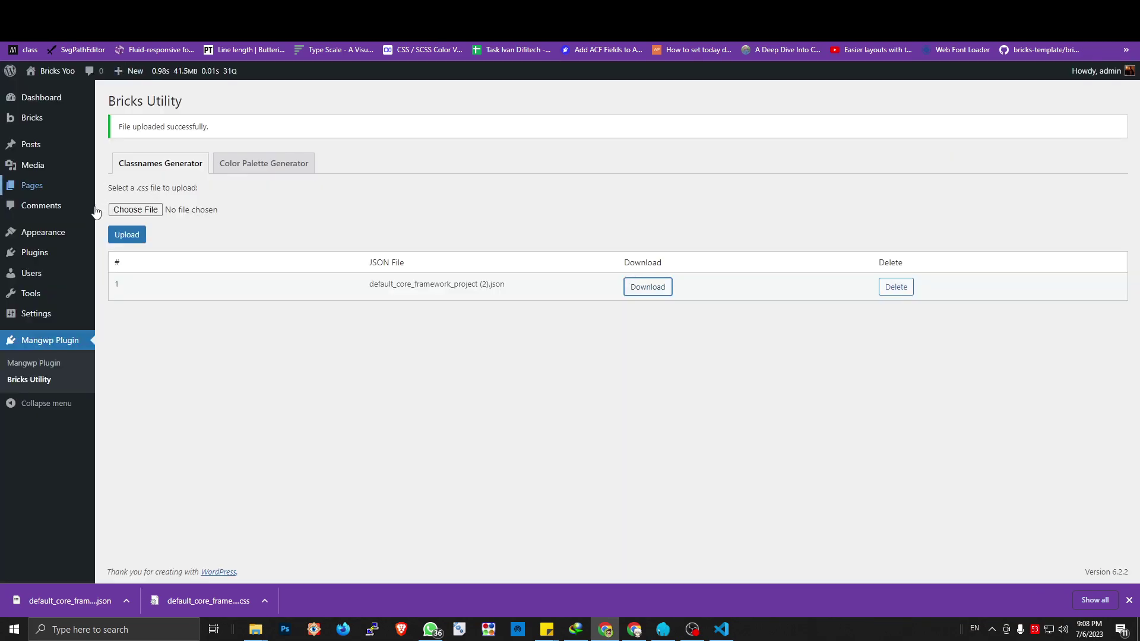
# Open the child theme's style.css in the WordPress Theme File Editor and place the cursor on the empty line below the header comment.
pyautogui.moveTo(88, 238)
pyautogui.click(140, 304)
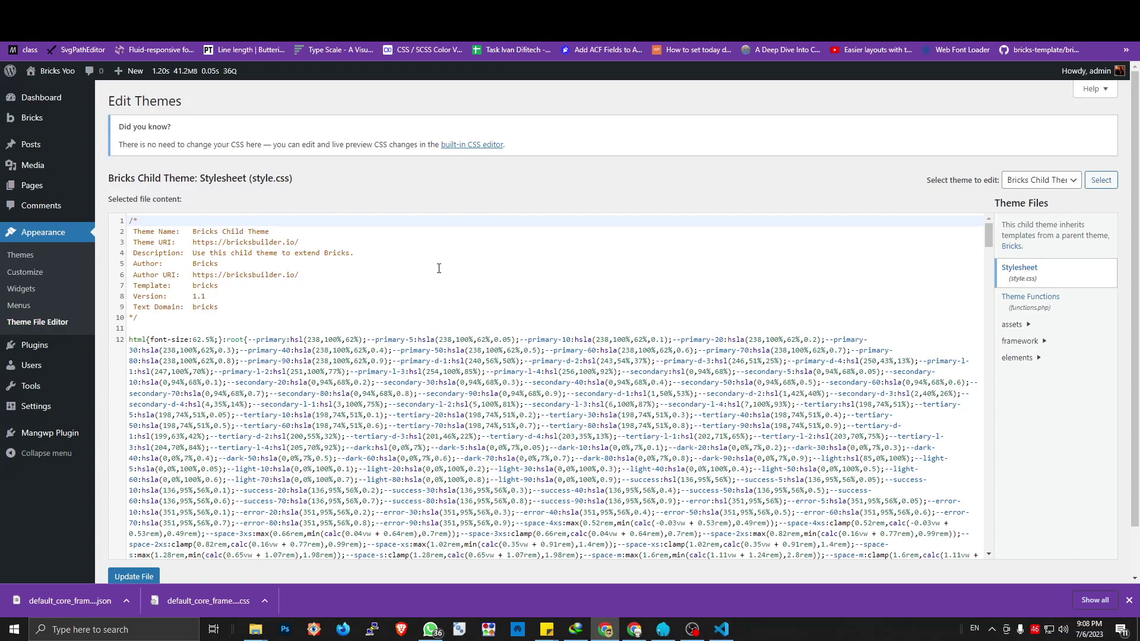
pyautogui.click(386, 321)
pyautogui.click(385, 328)
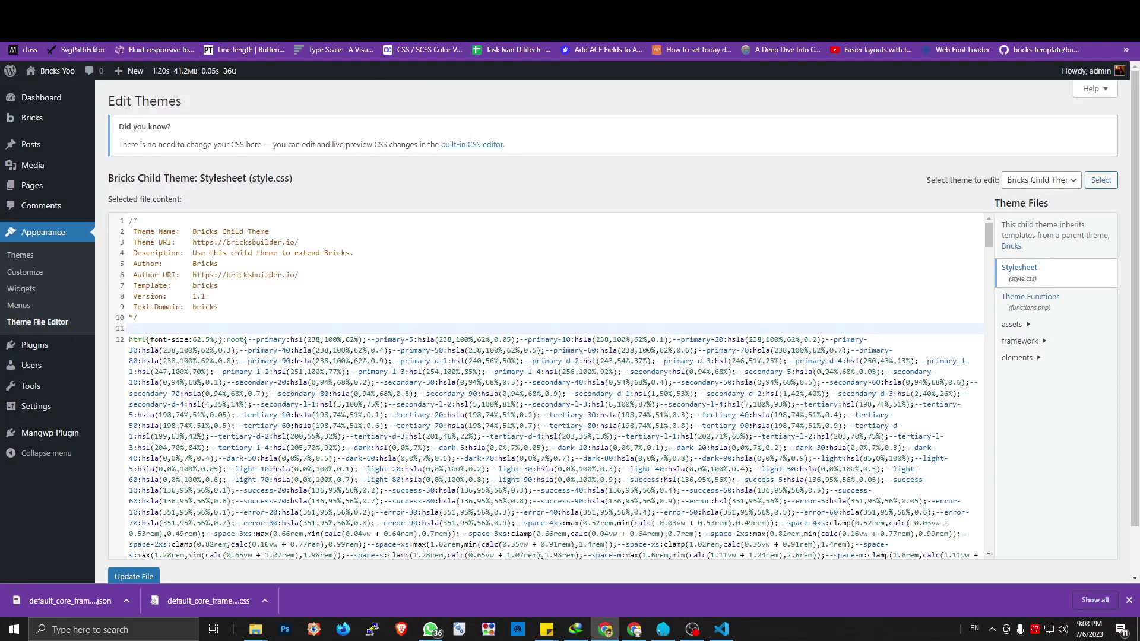
# Open the Core Framework home page and look through its feature sections.
pyautogui.hotkey('ctrl', 'Tab')
pyautogui.hotkey('ctrl', 'shift', 'Tab')
pyautogui.hotkey('ctrl', 'shift', 'Tab')
pyautogui.hotkey('ctrl', 'shift', 'Tab')
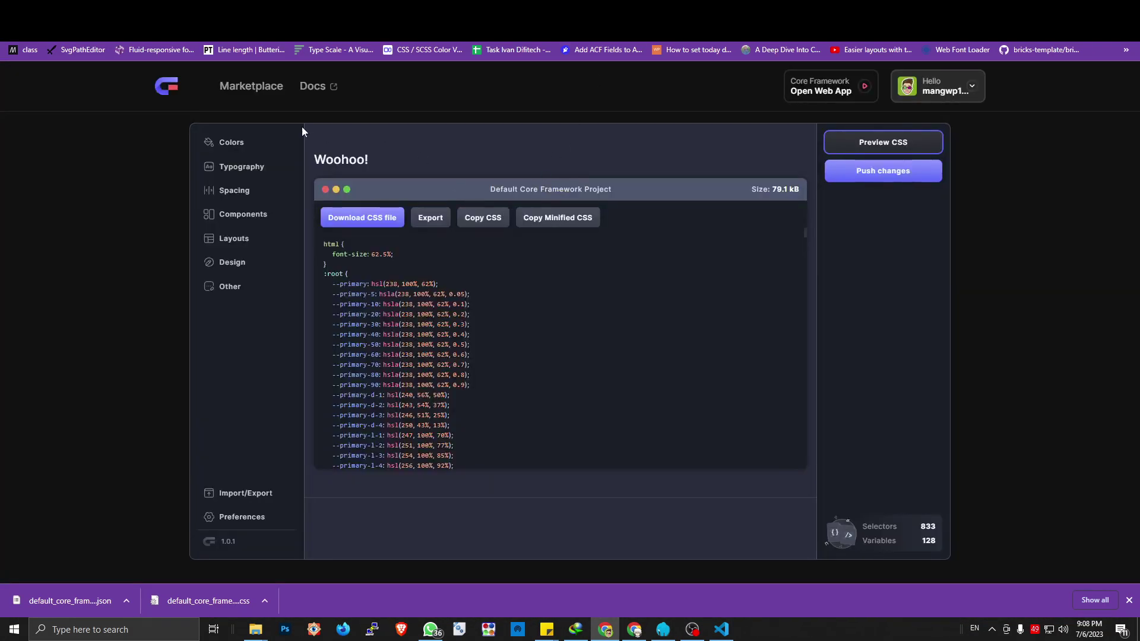
pyautogui.click(166, 86)
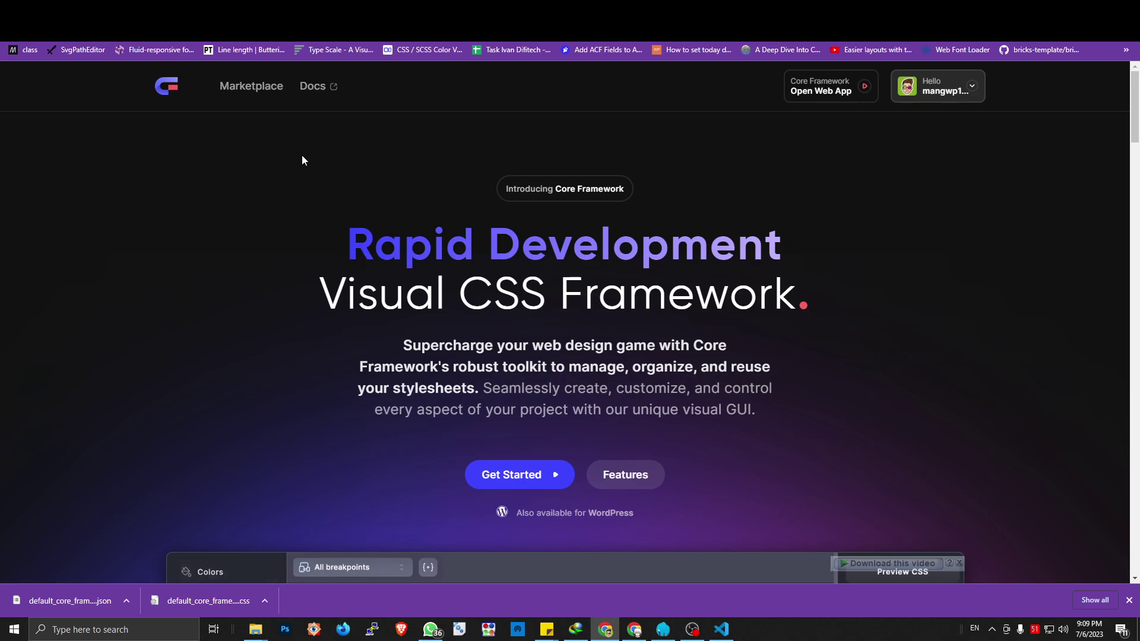
pyautogui.scroll(-20, 293, 178)
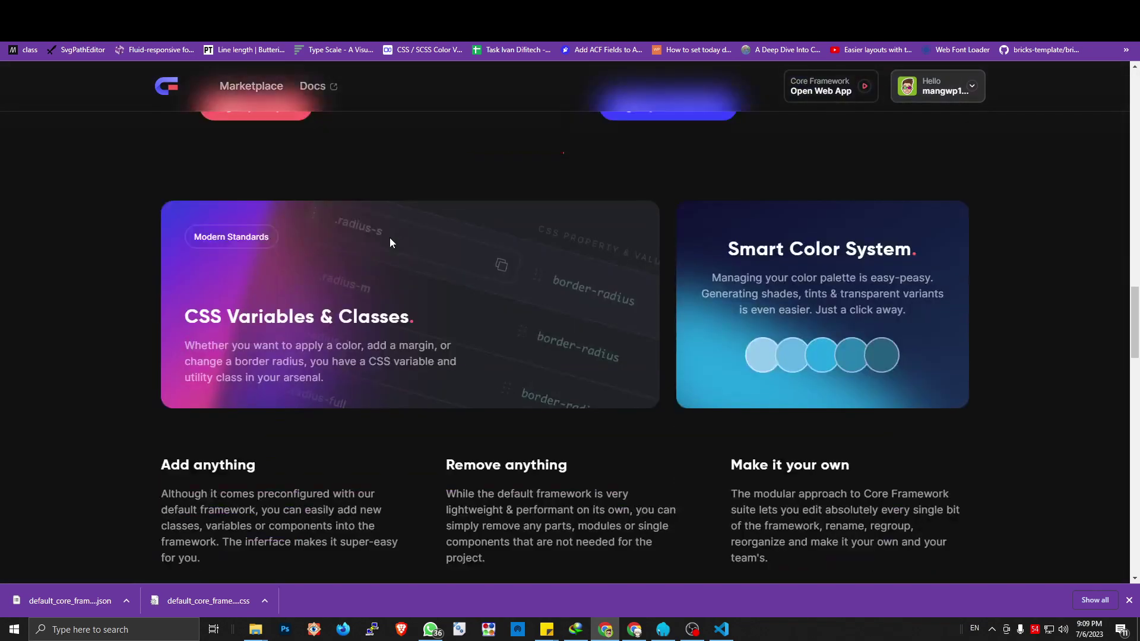
pyautogui.scroll(-10, 474, 282)
pyautogui.scroll(20, 958, 331)
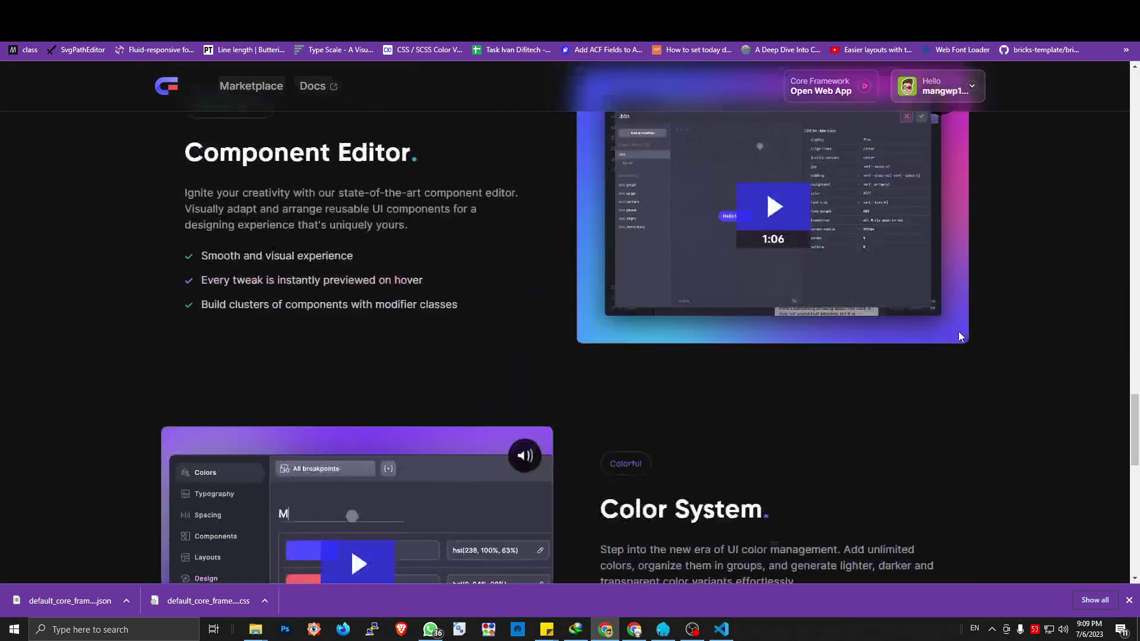
pyautogui.scroll(3, 958, 336)
pyautogui.scroll(-3, 958, 336)
pyautogui.scroll(3, 958, 336)
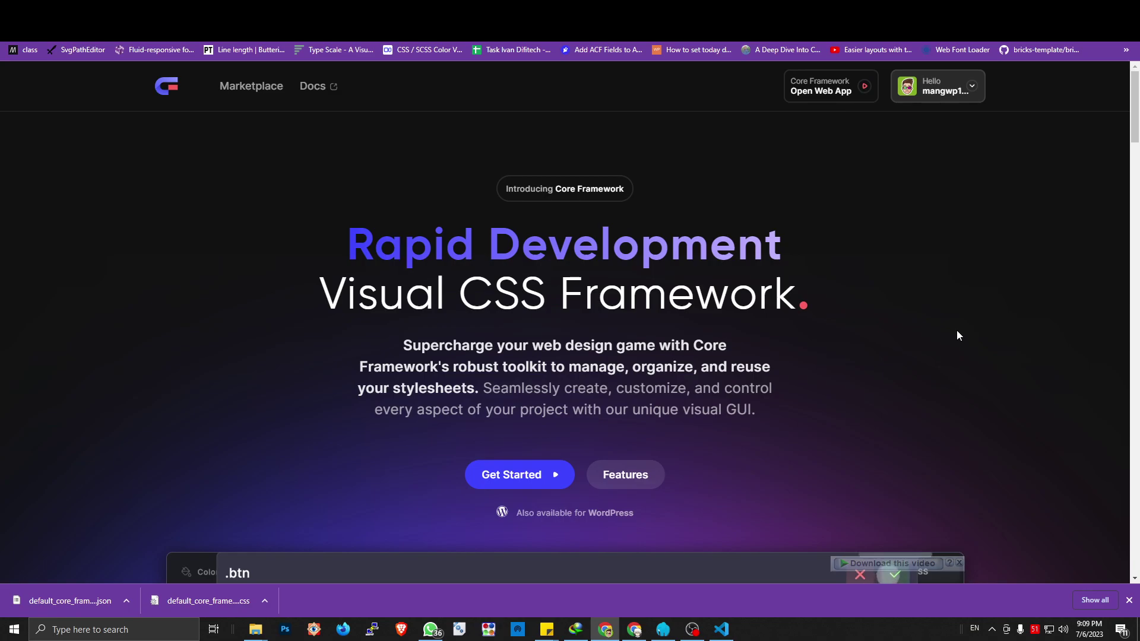
# Highlight the "Rapid Development" headline, close the browser's downloads bar and clear the text selection.
pyautogui.tripleClick(684, 240)
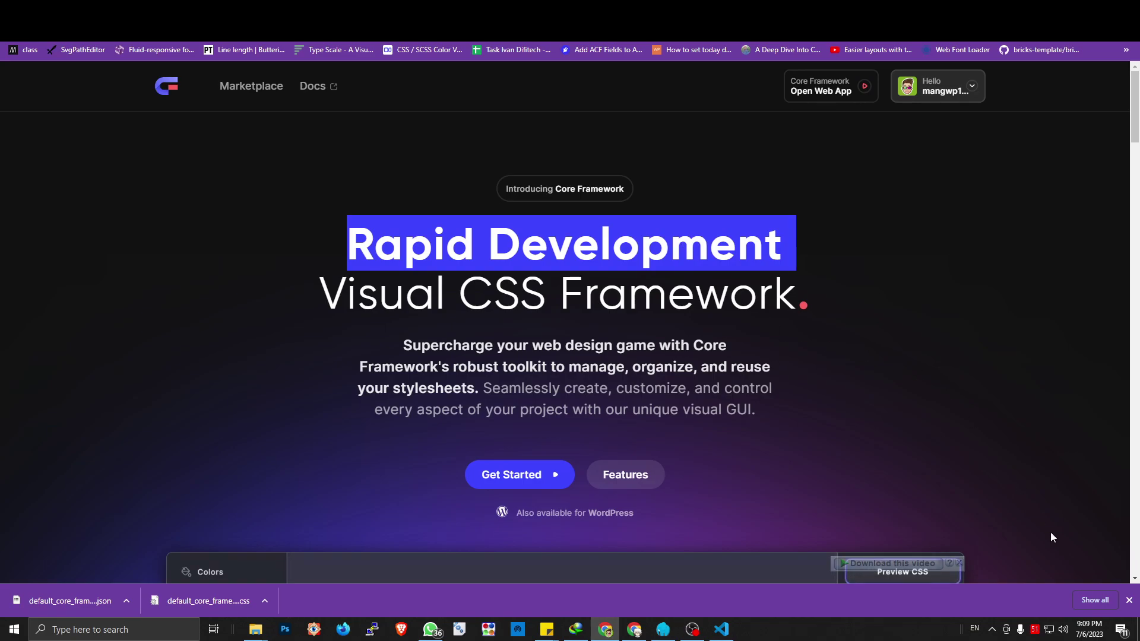
pyautogui.click(1127, 598)
pyautogui.click(785, 389)
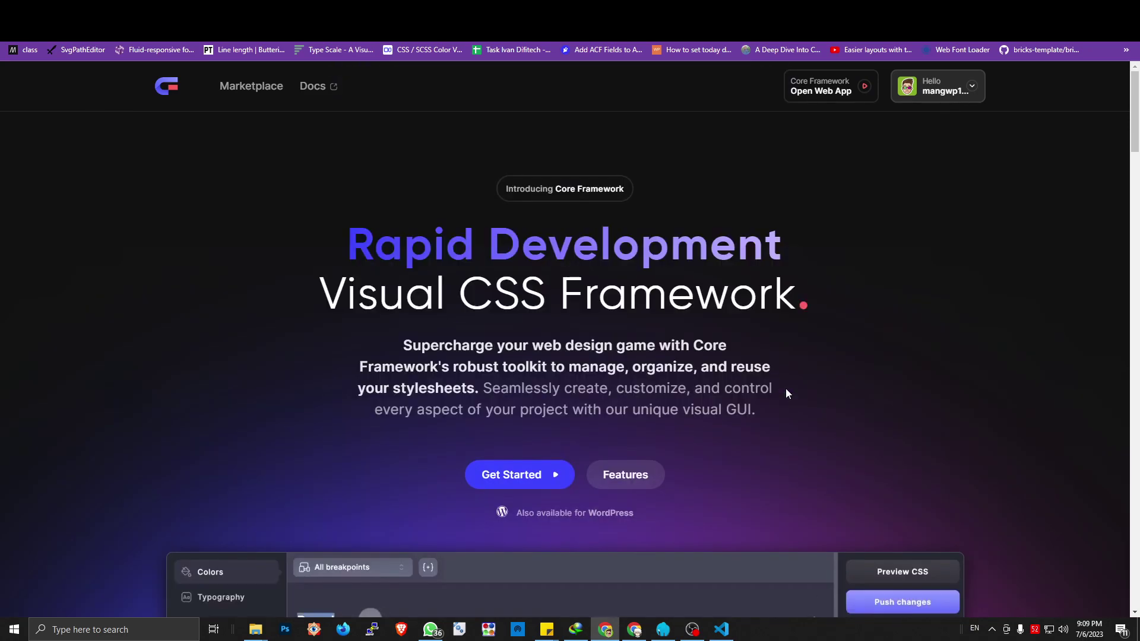